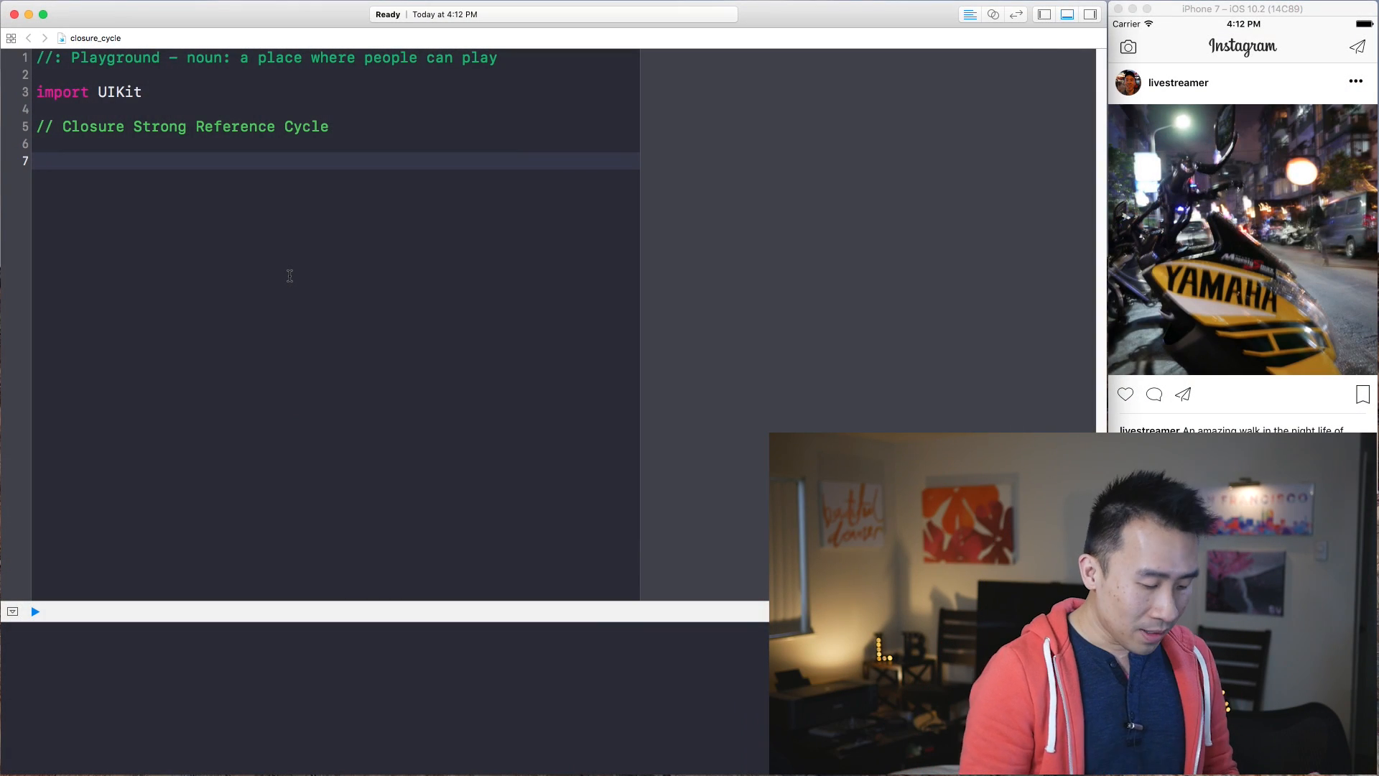
{"action": "type", "text": "class "}
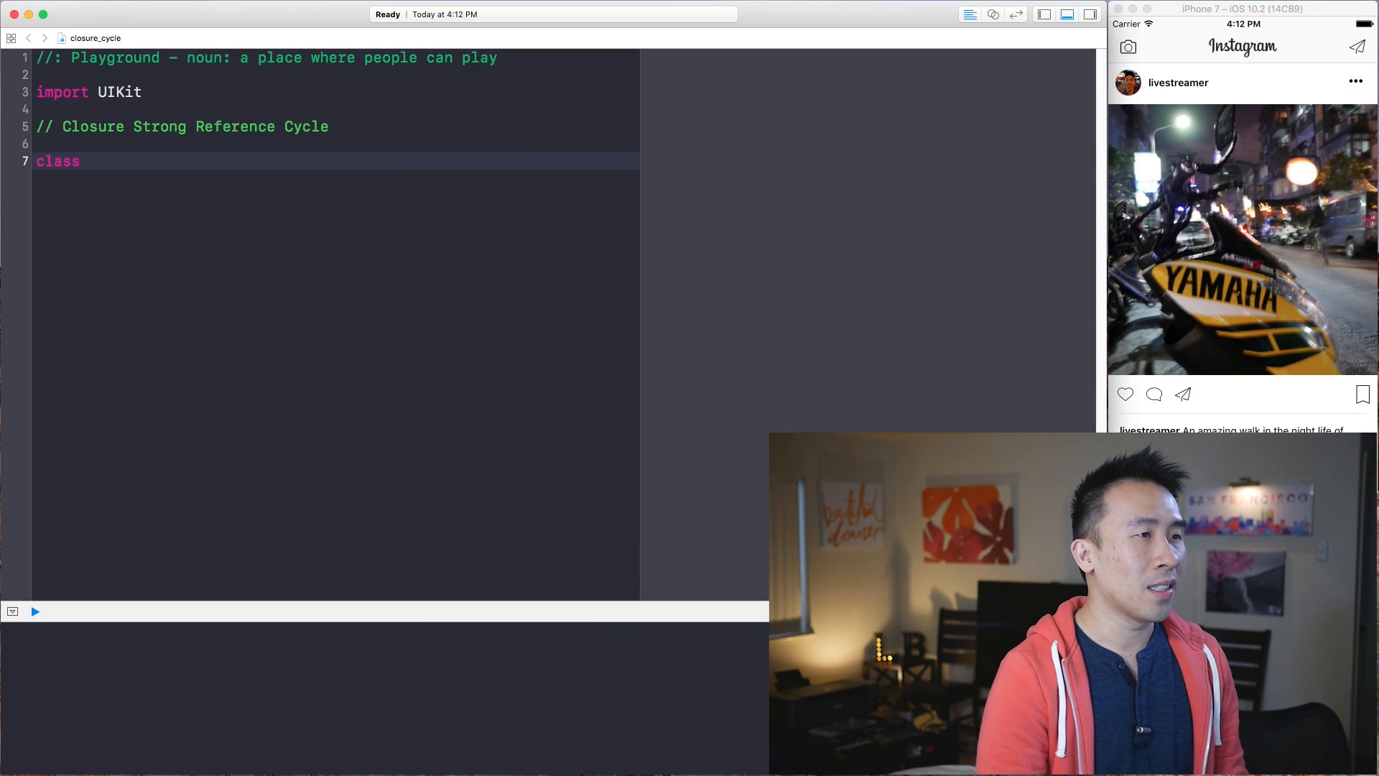
{"action": "type", "text": "HTML"}
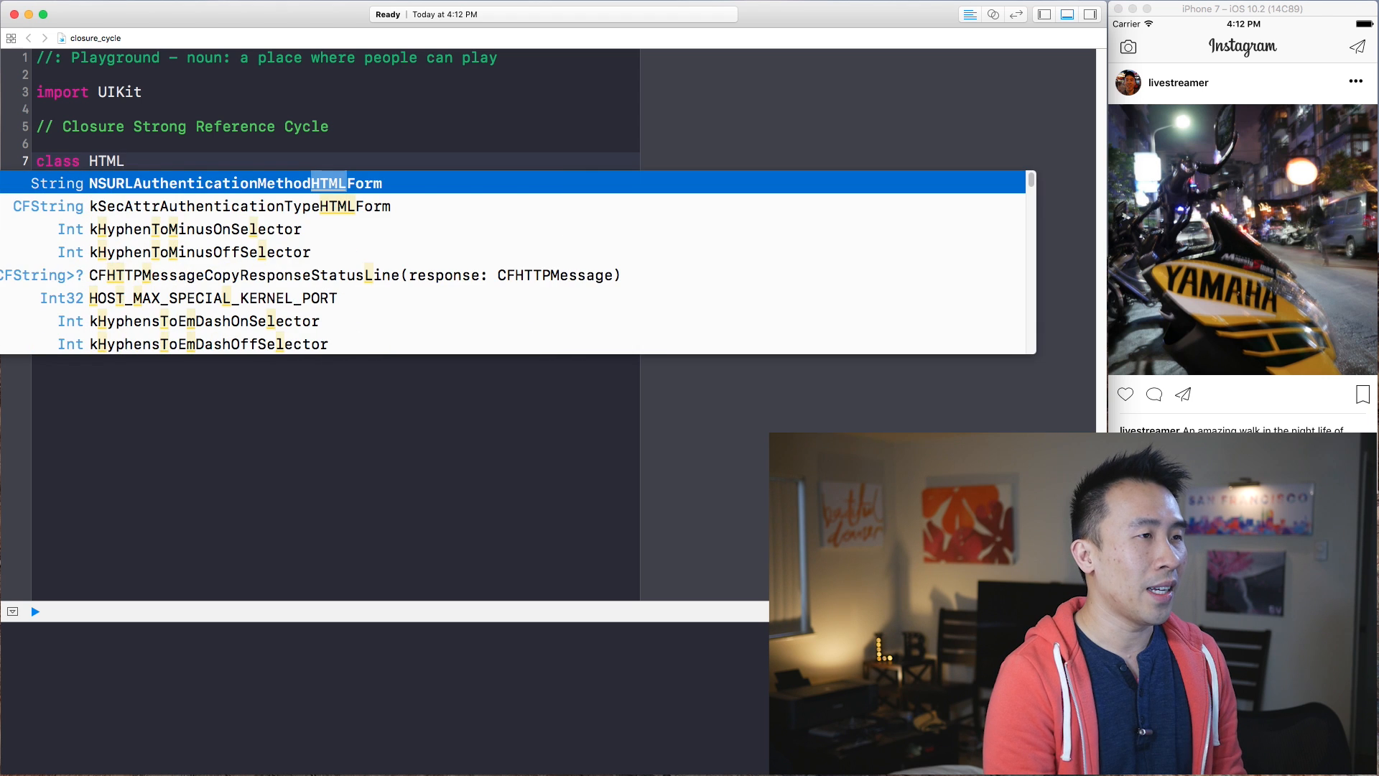
Declare class HTMLElement with let name: String and let text: String properties
{"action": "key", "text": "BackSpace"}
{"action": "key", "text": "BackSpace"}
{"action": "type", "text": "MLEl"}
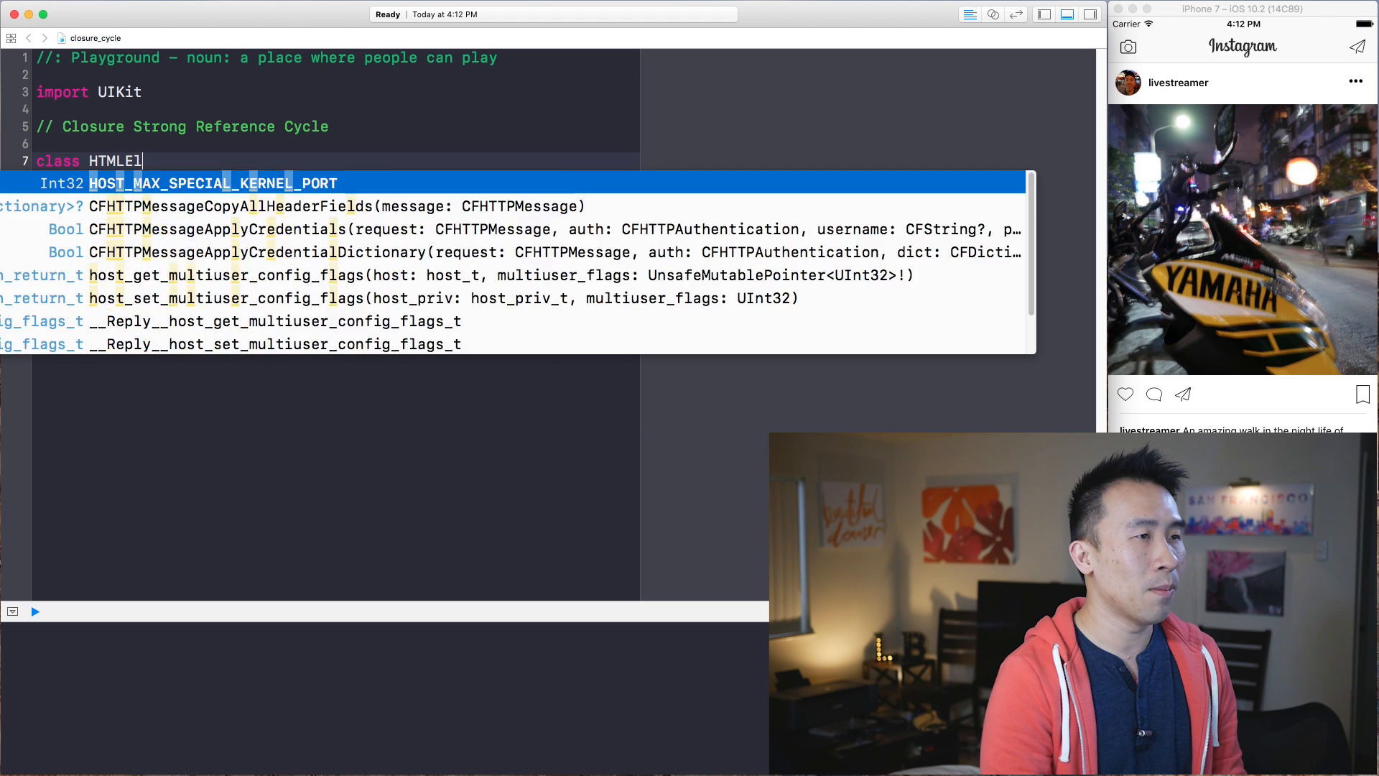
{"action": "type", "text": "ement {"}
{"action": "key", "text": "Return"}
{"action": "key", "text": "Return"}
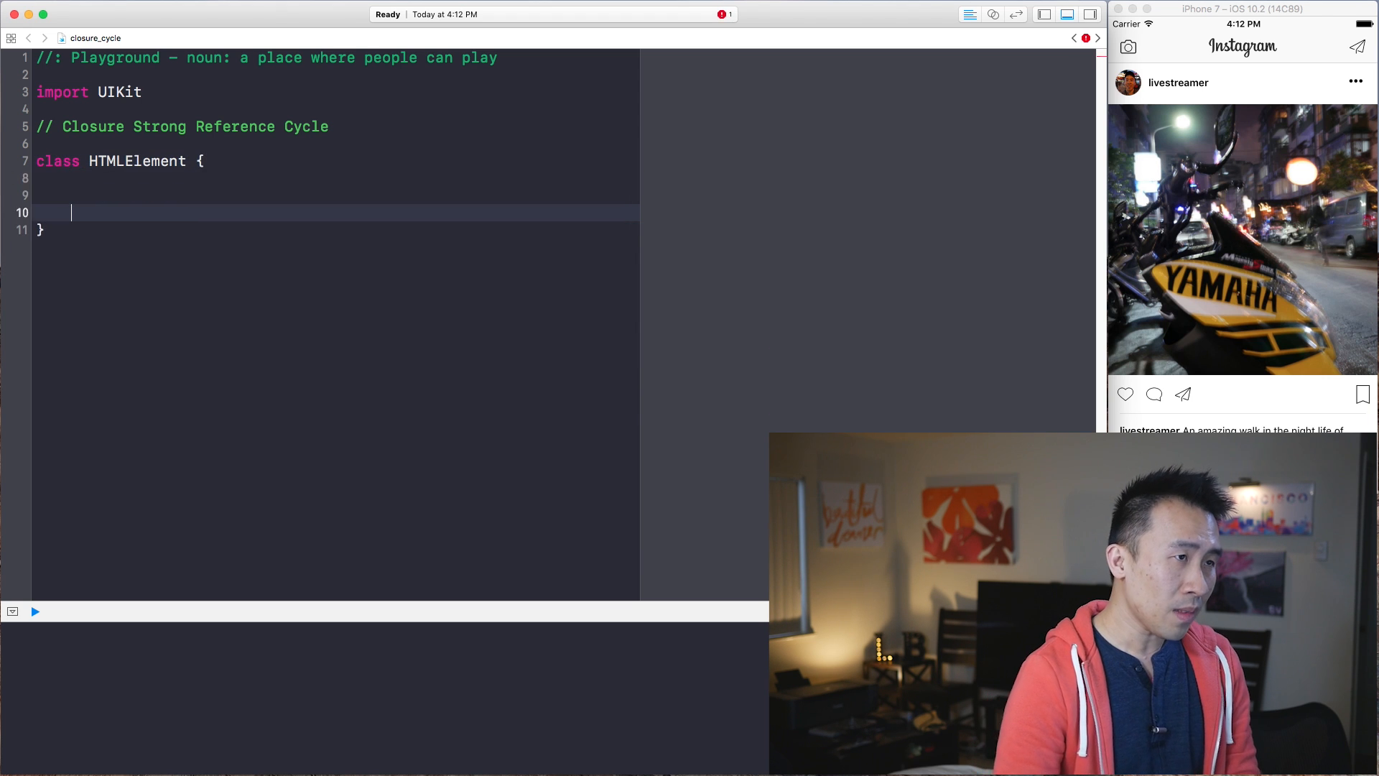
{"action": "key", "text": "Return"}
{"action": "type", "text": "le"}
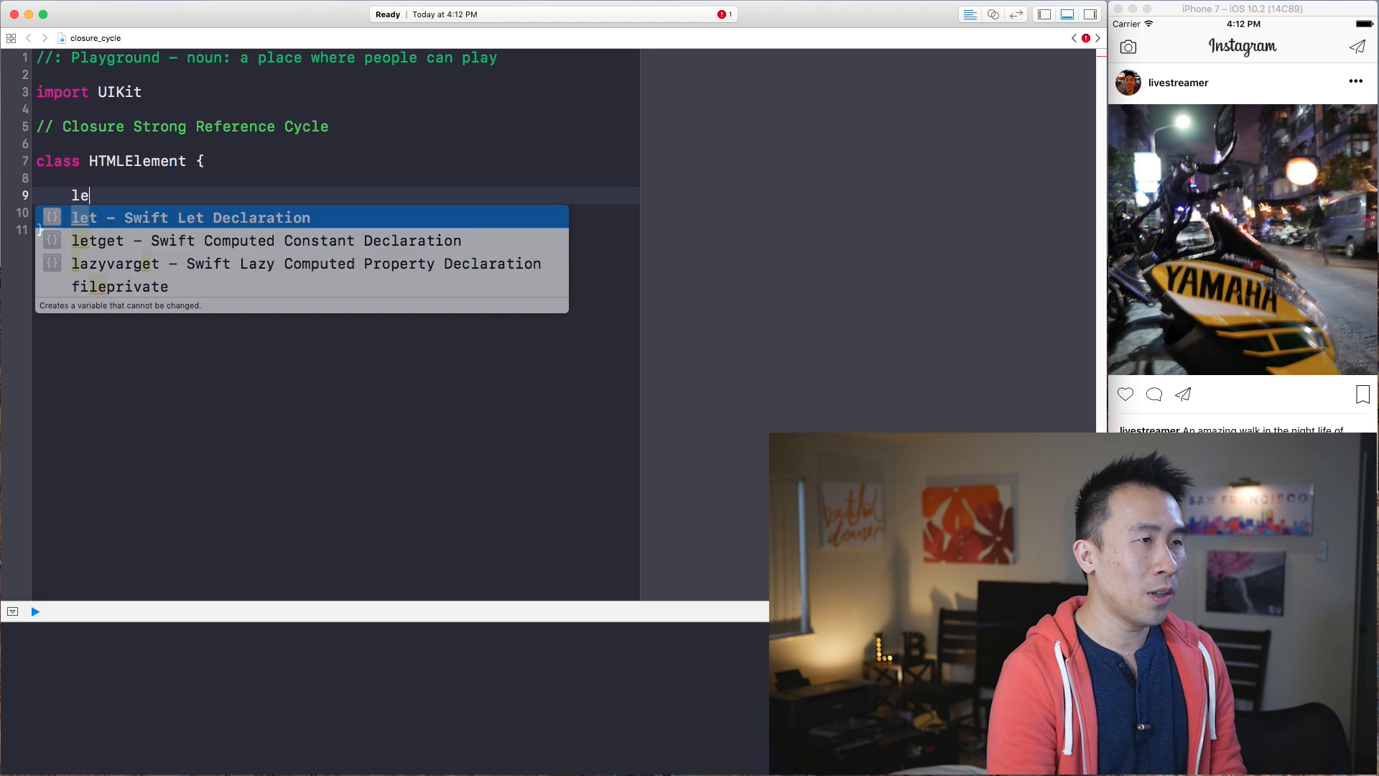
{"action": "type", "text": "t name: Strin"}
{"action": "key", "text": "Return"}
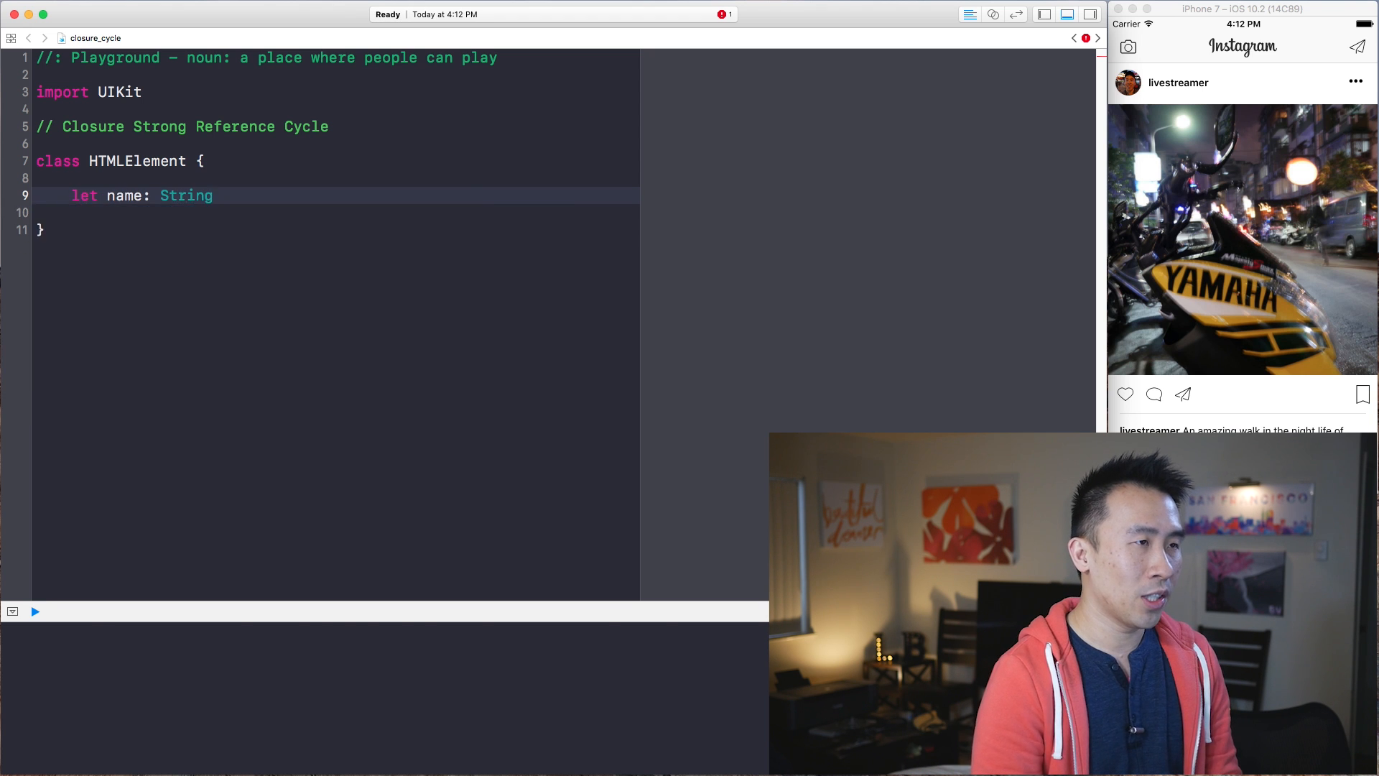
{"action": "key", "text": "Return"}
{"action": "type", "text": "let tex"}
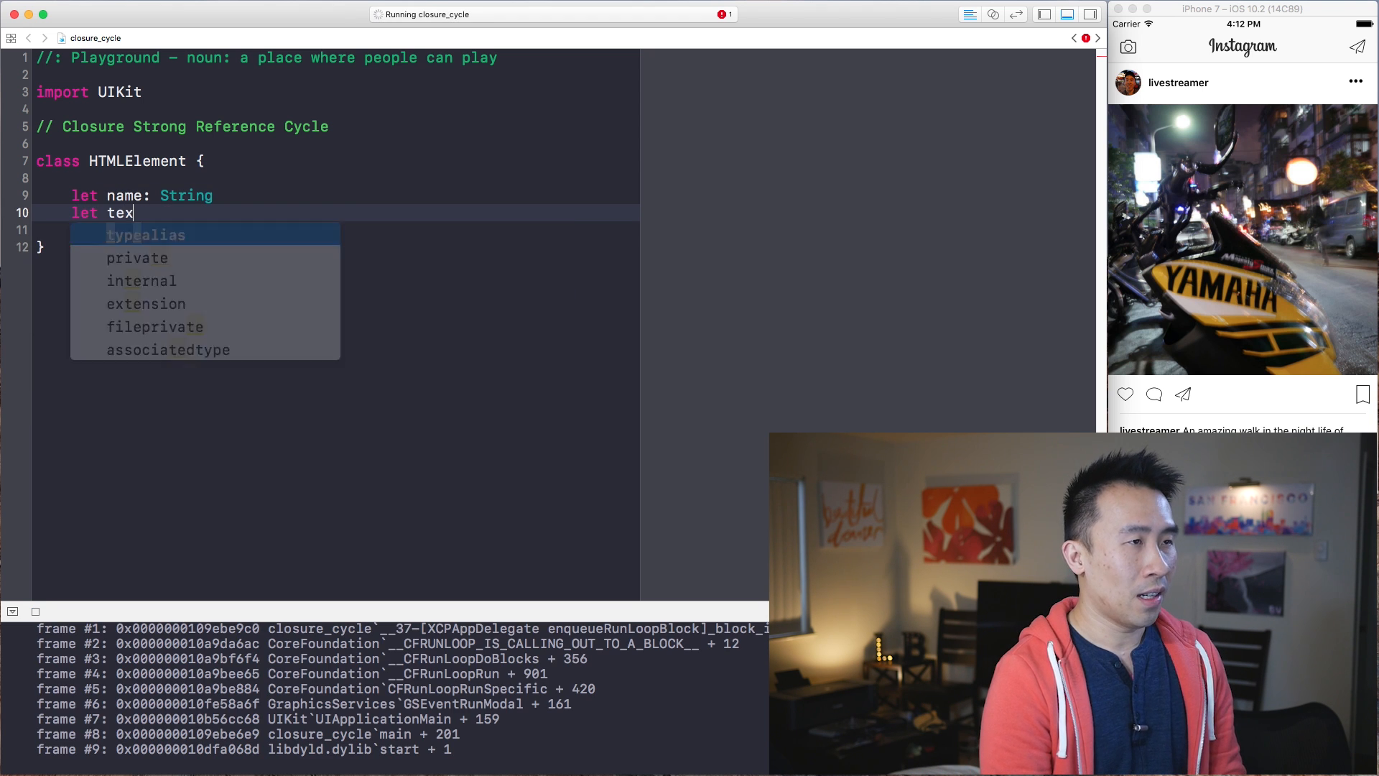
{"action": "type", "text": "t: String"}
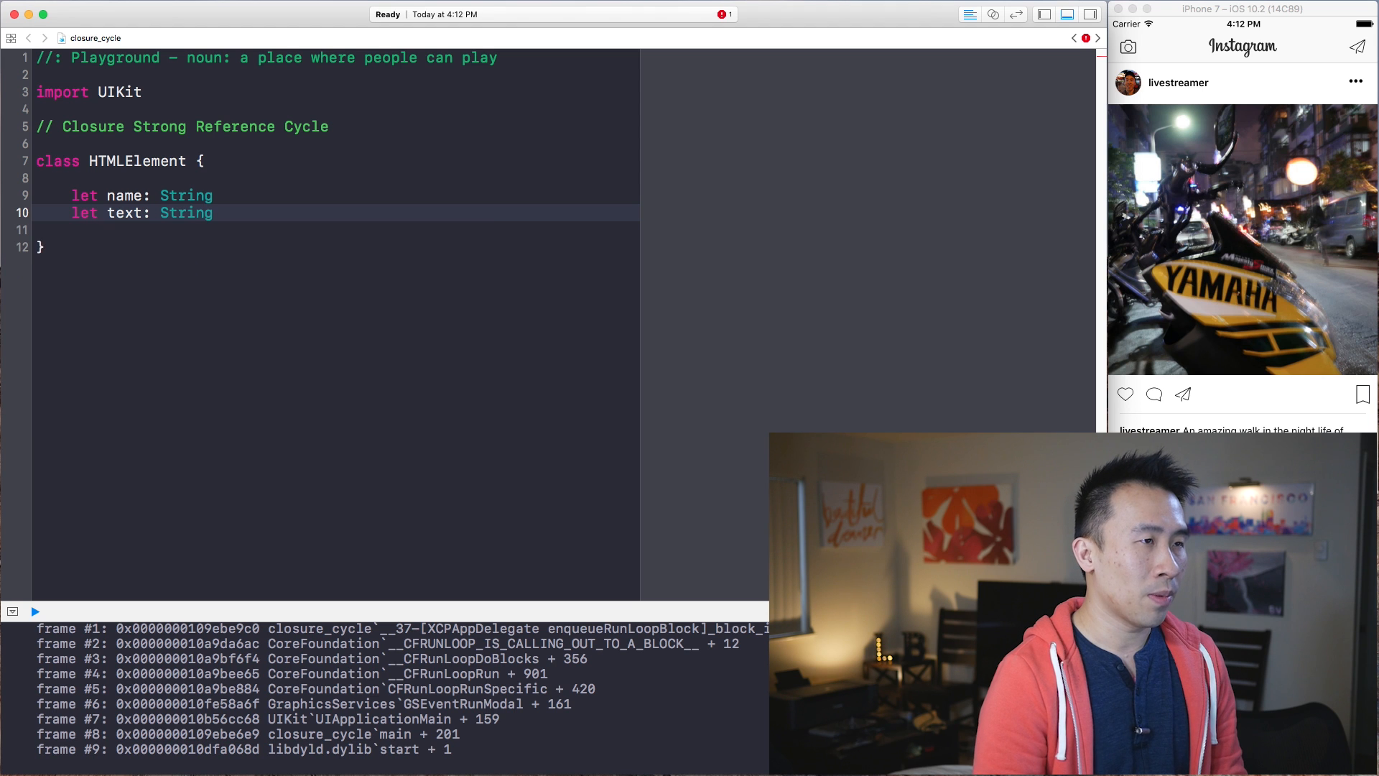
{"action": "key", "text": "Return"}
{"action": "key", "text": "Return"}
{"action": "type", "text": "init"}
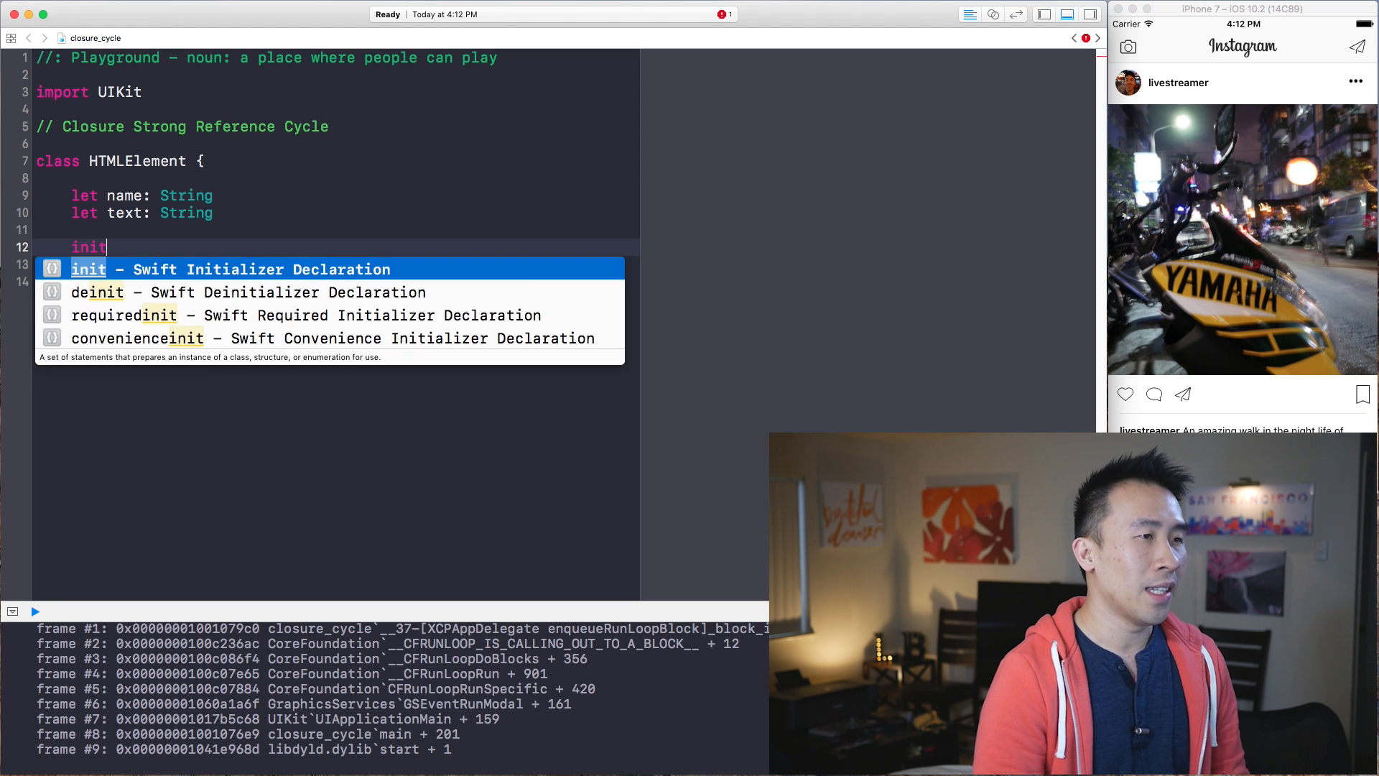
{"action": "key", "text": "Return"}
{"action": "type", "text": "name: Str"}
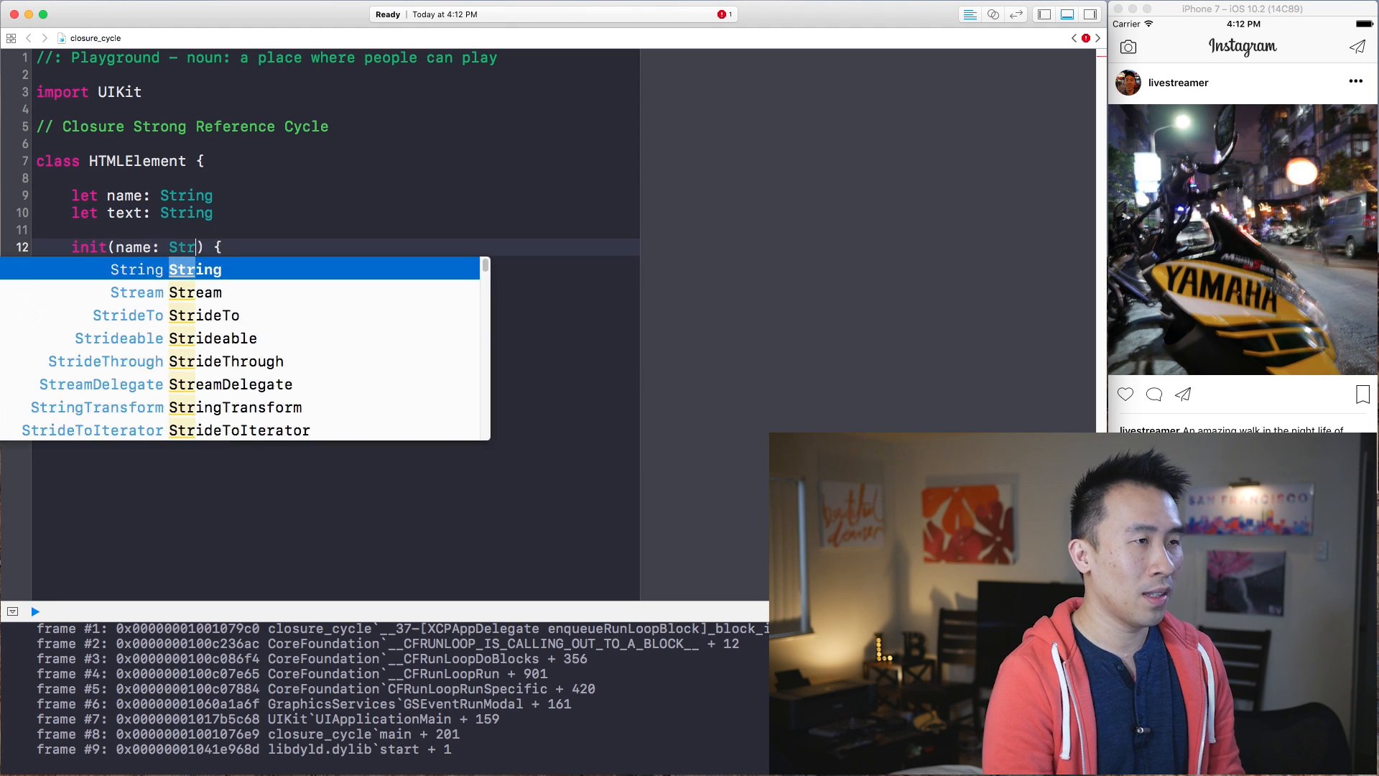
{"action": "type", "text": "ing, text: "}
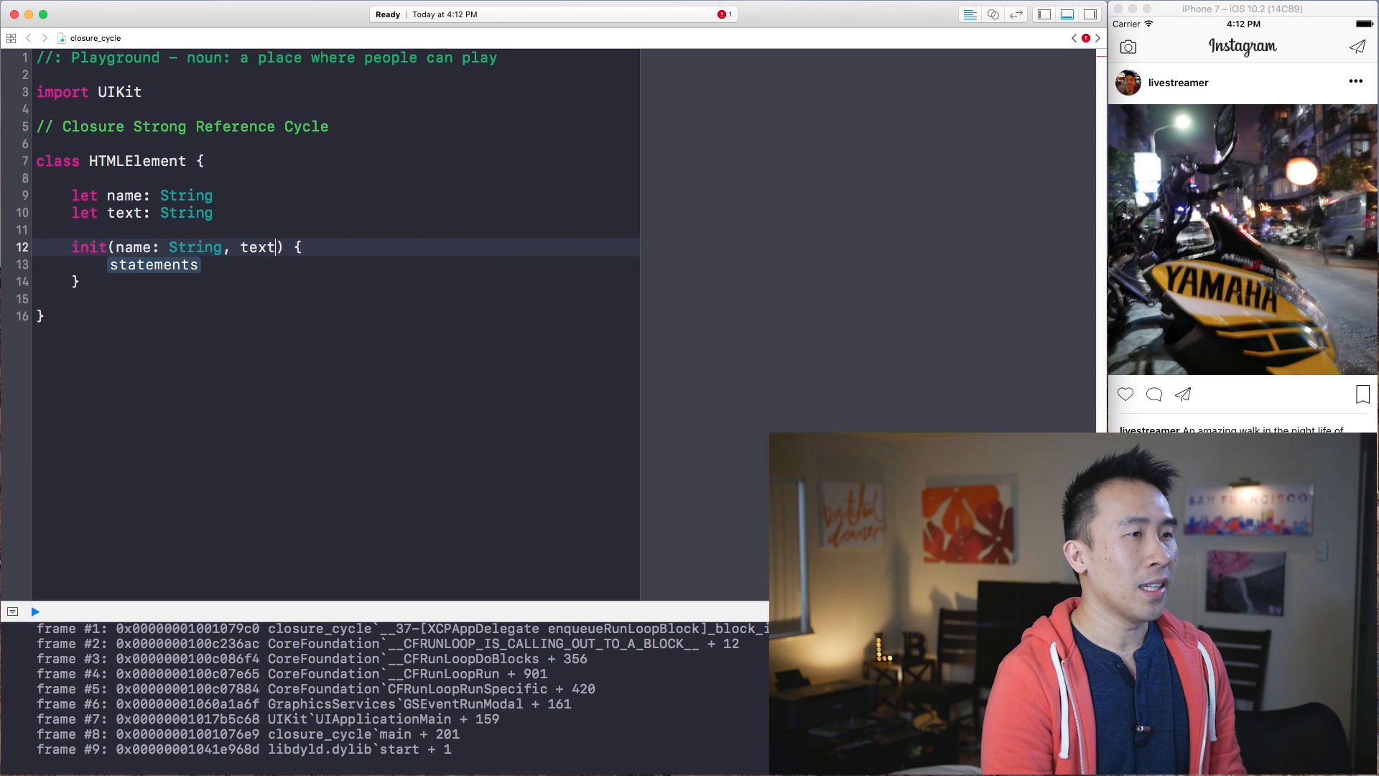
{"action": "type", "text": "String"}
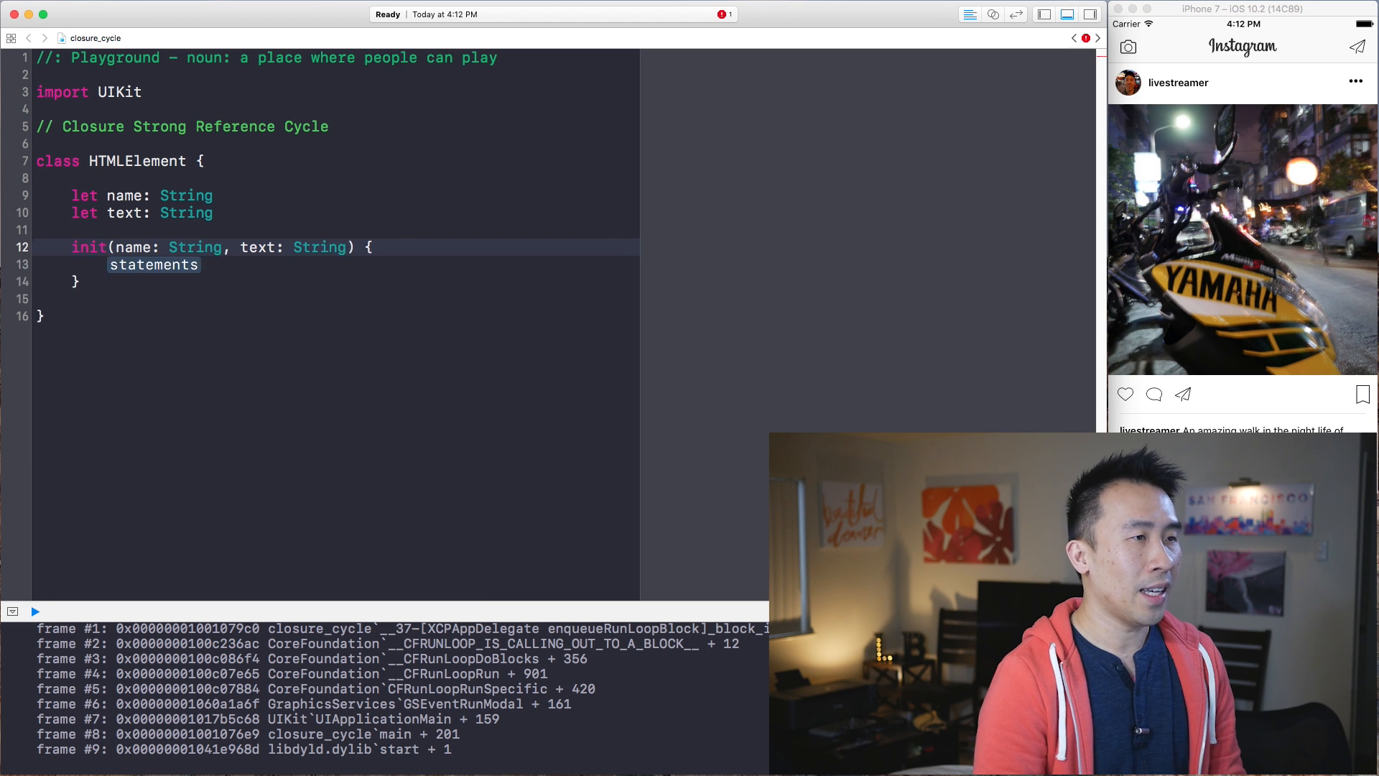
Add init(name:text:) assigning self.name and self.text
{"action": "key", "text": "Return"}
{"action": "key", "text": "BackSpace"}
{"action": "key", "text": "Tab"}
{"action": "type", "text": "s"}
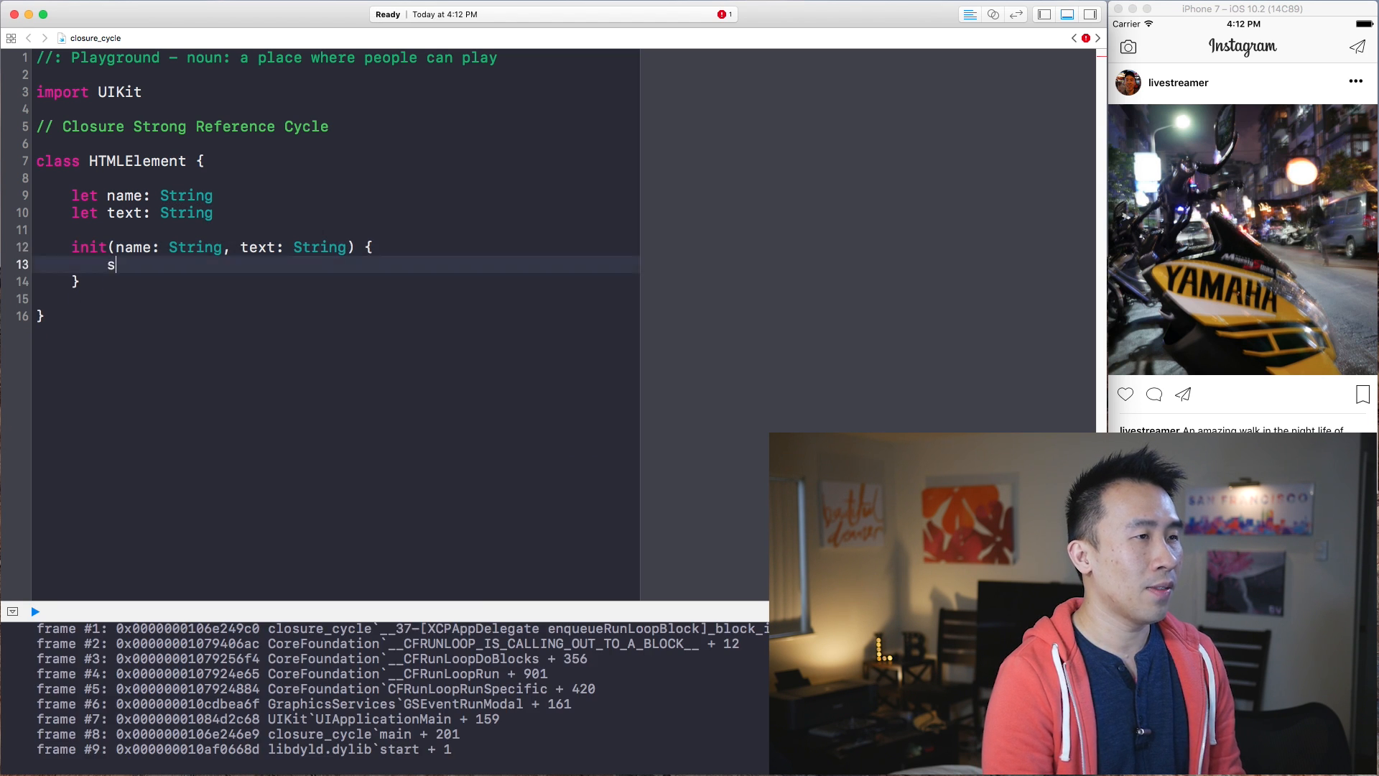
{"action": "type", "text": "elf.name = name"}
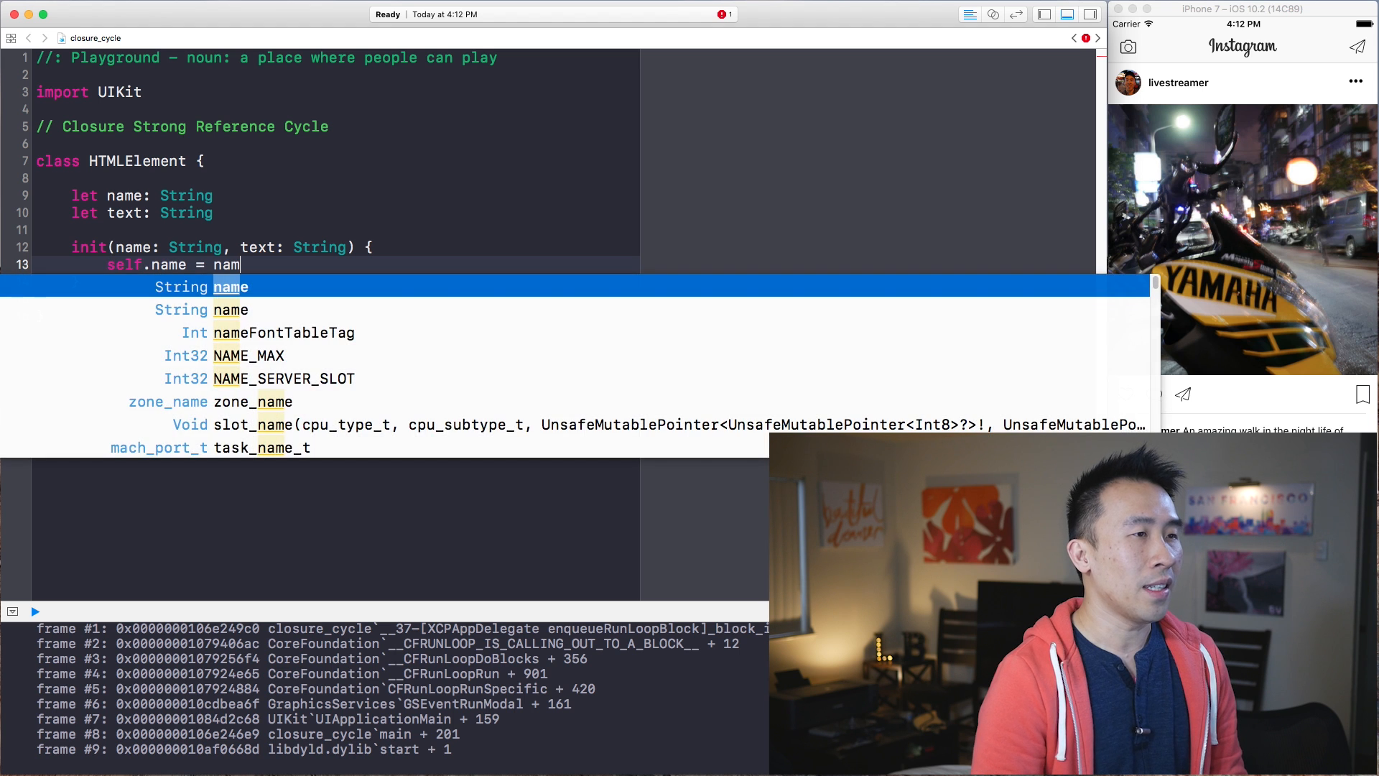
{"action": "key", "text": "Return"}
{"action": "key", "text": "Return"}
{"action": "type", "text": "lf."}
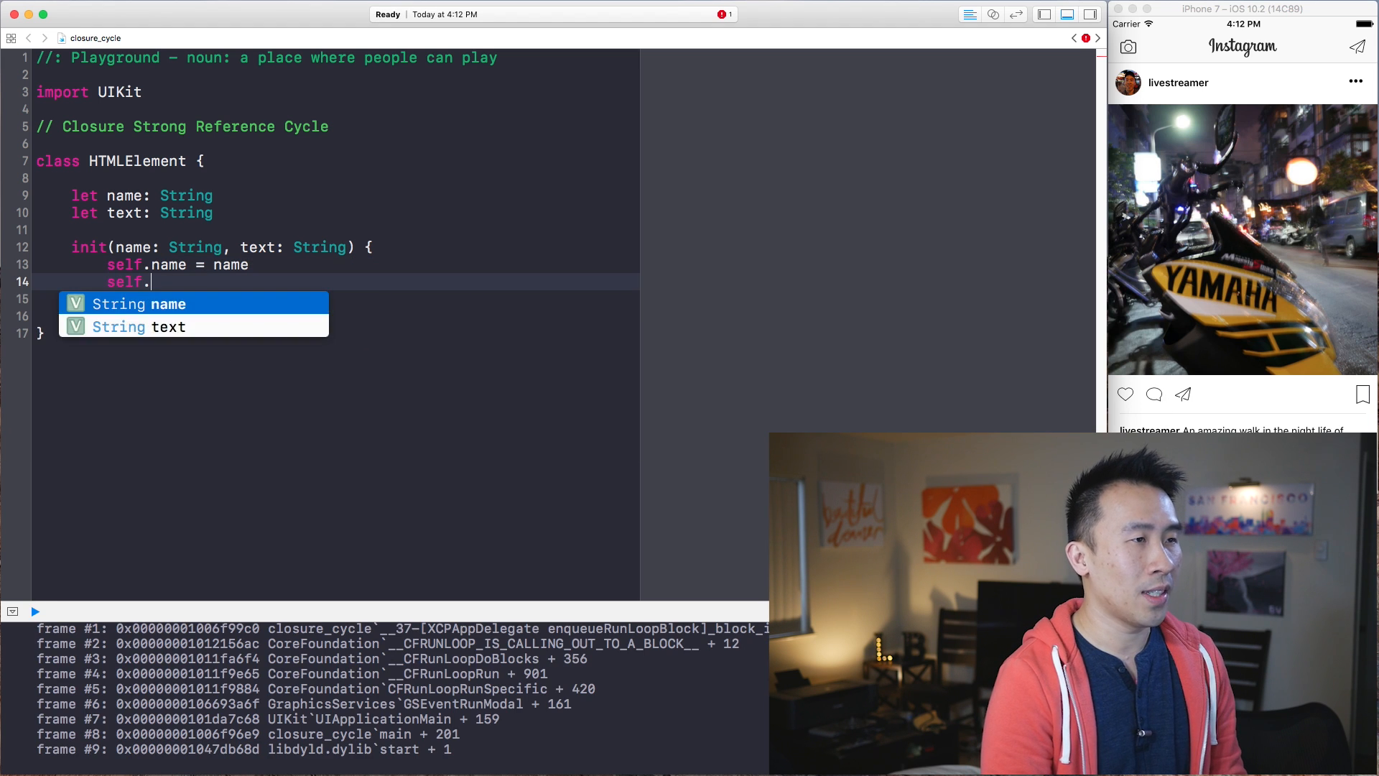
{"action": "type", "text": "text = text"}
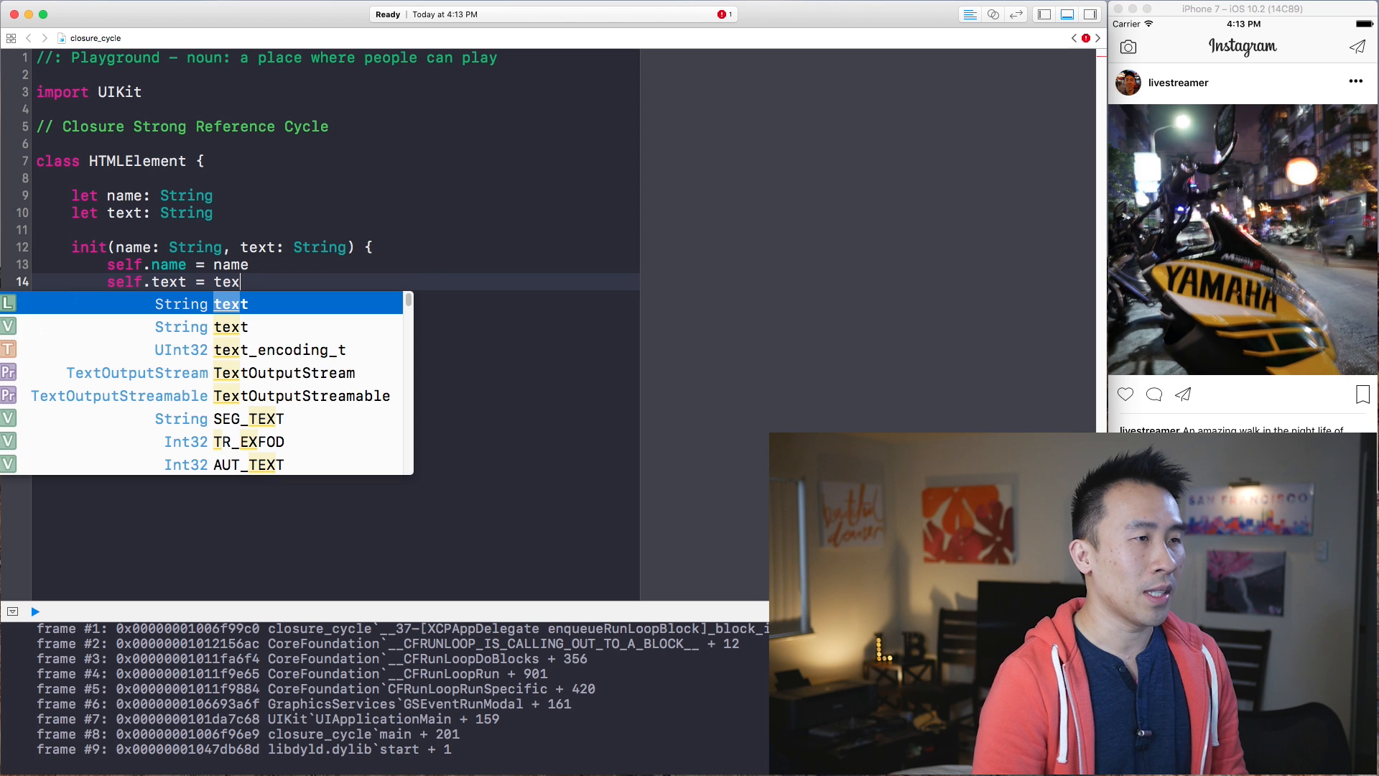
{"action": "key", "text": "Return"}
{"action": "key", "text": "Down"}
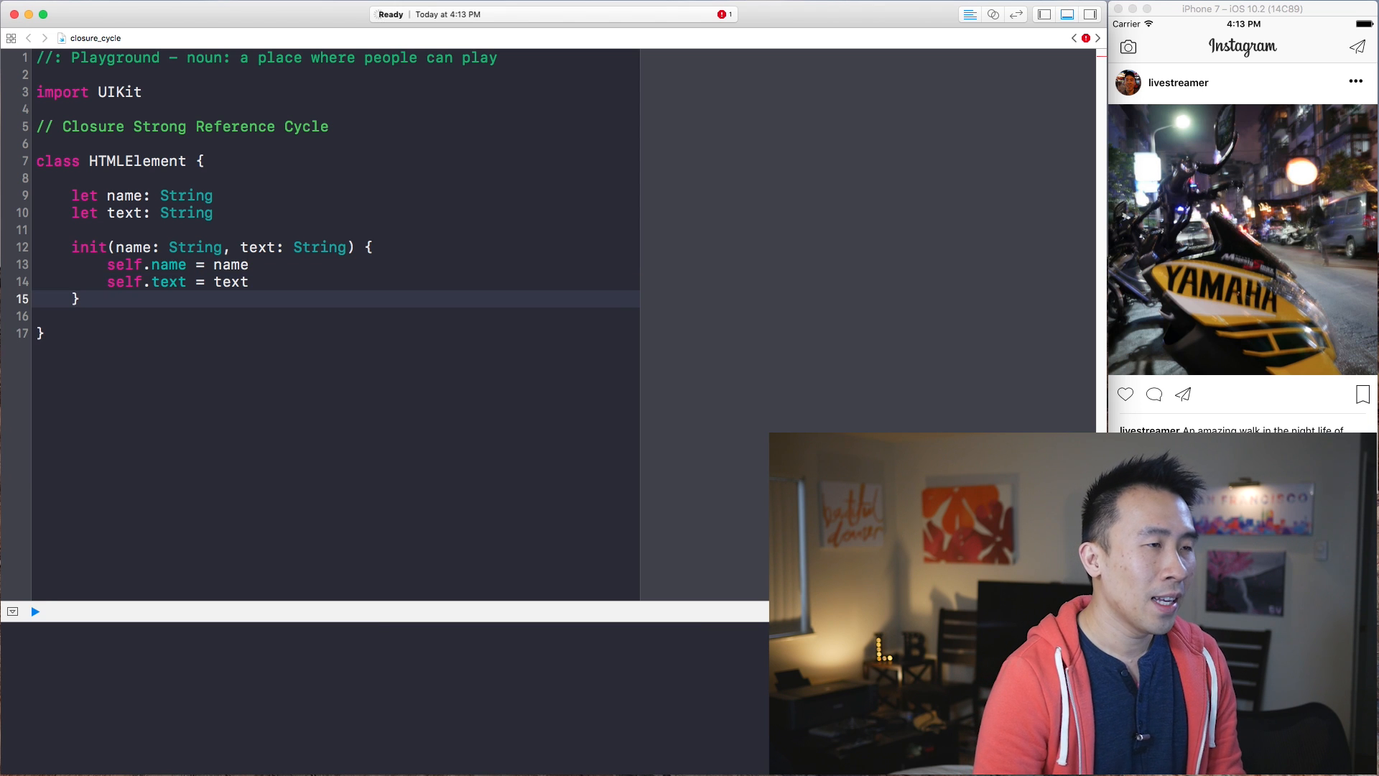
Add a deinit printing "HTMLElement \(name) is being deallocated" and leave space below the class
{"action": "key", "text": "Return"}
{"action": "key", "text": "Return"}
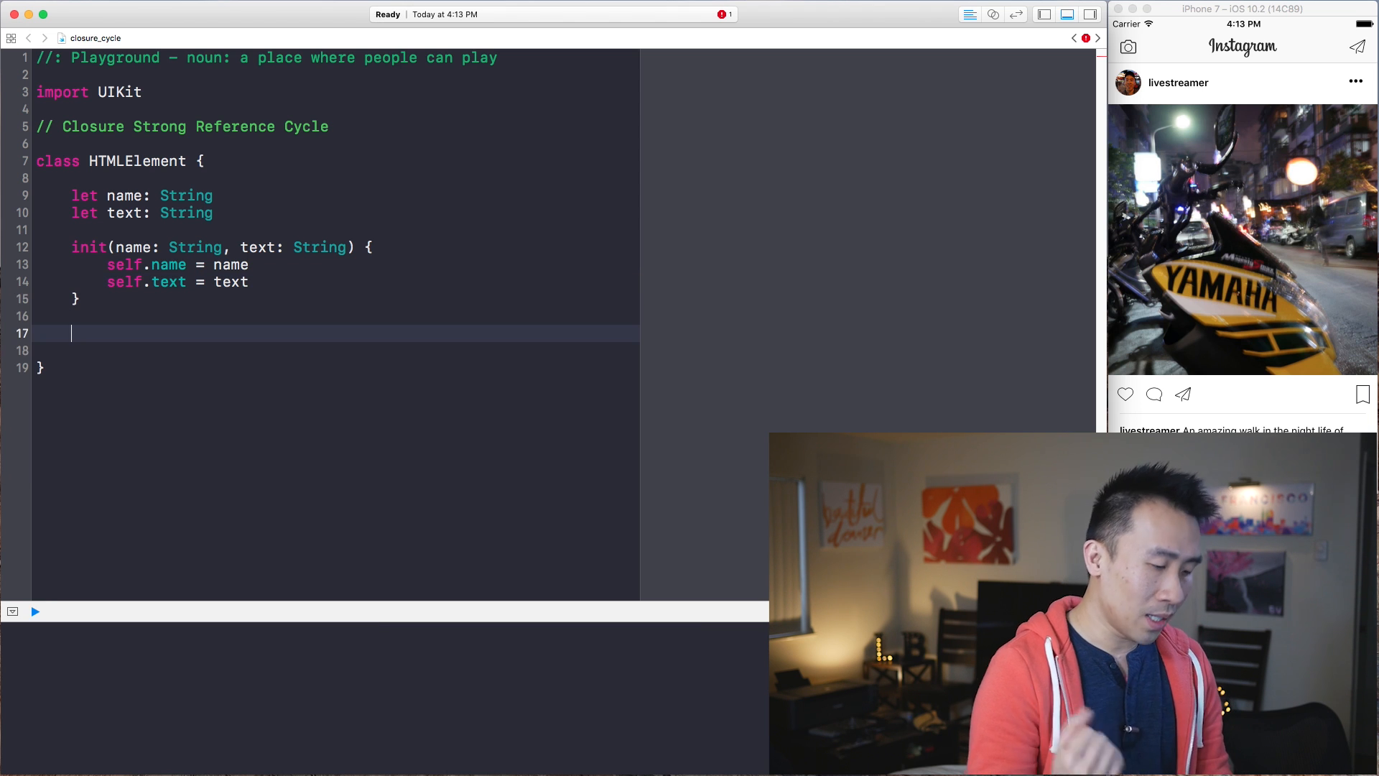
{"action": "type", "text": "de"}
{"action": "key", "text": "Return"}
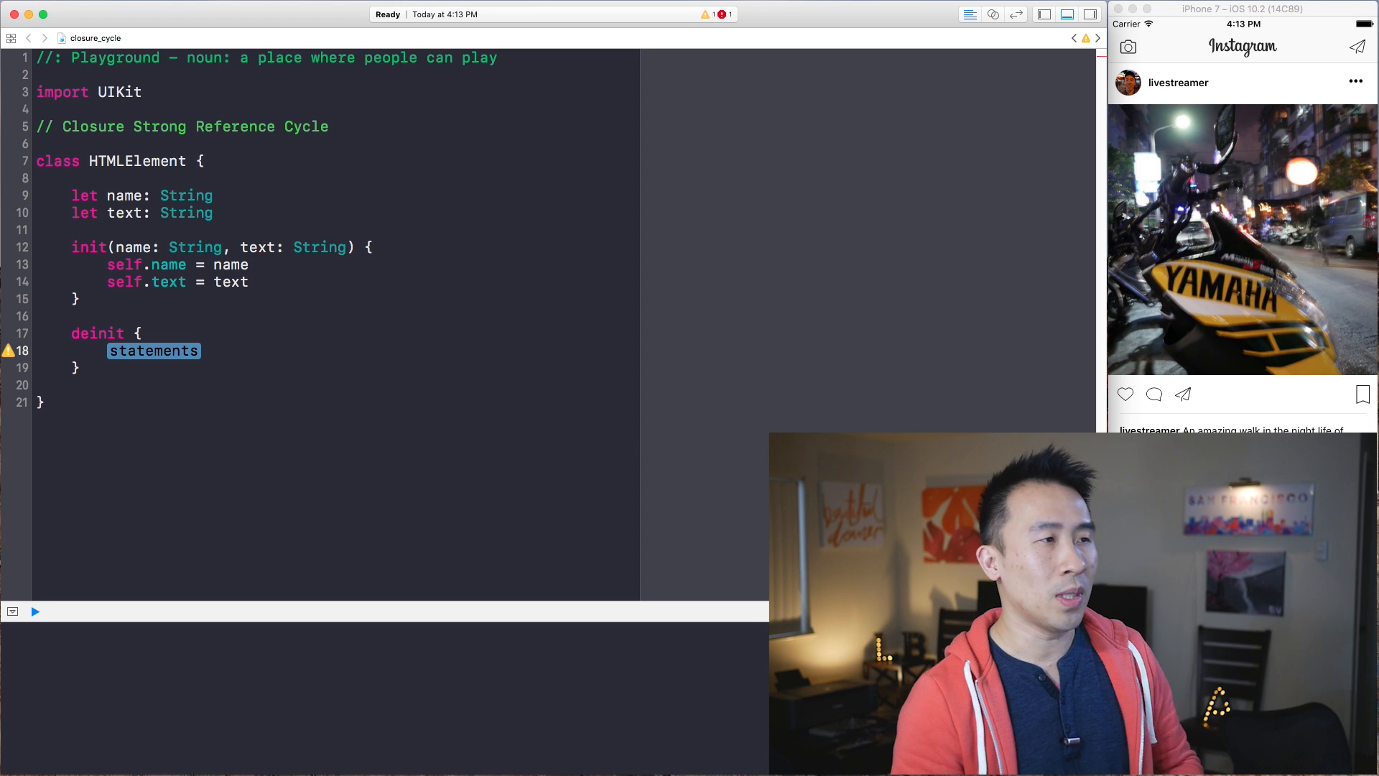
{"action": "type", "text": "p"}
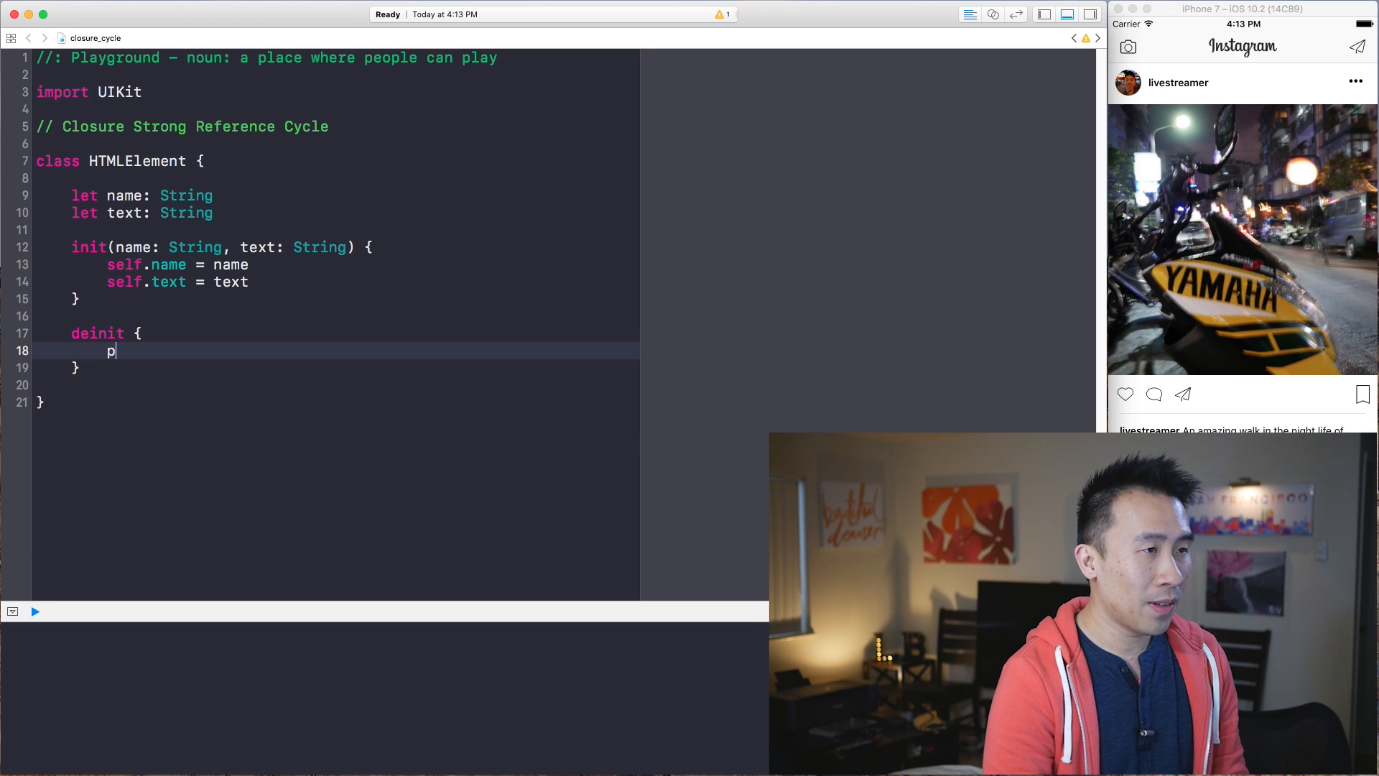
{"action": "type", "text": "rint(\""}
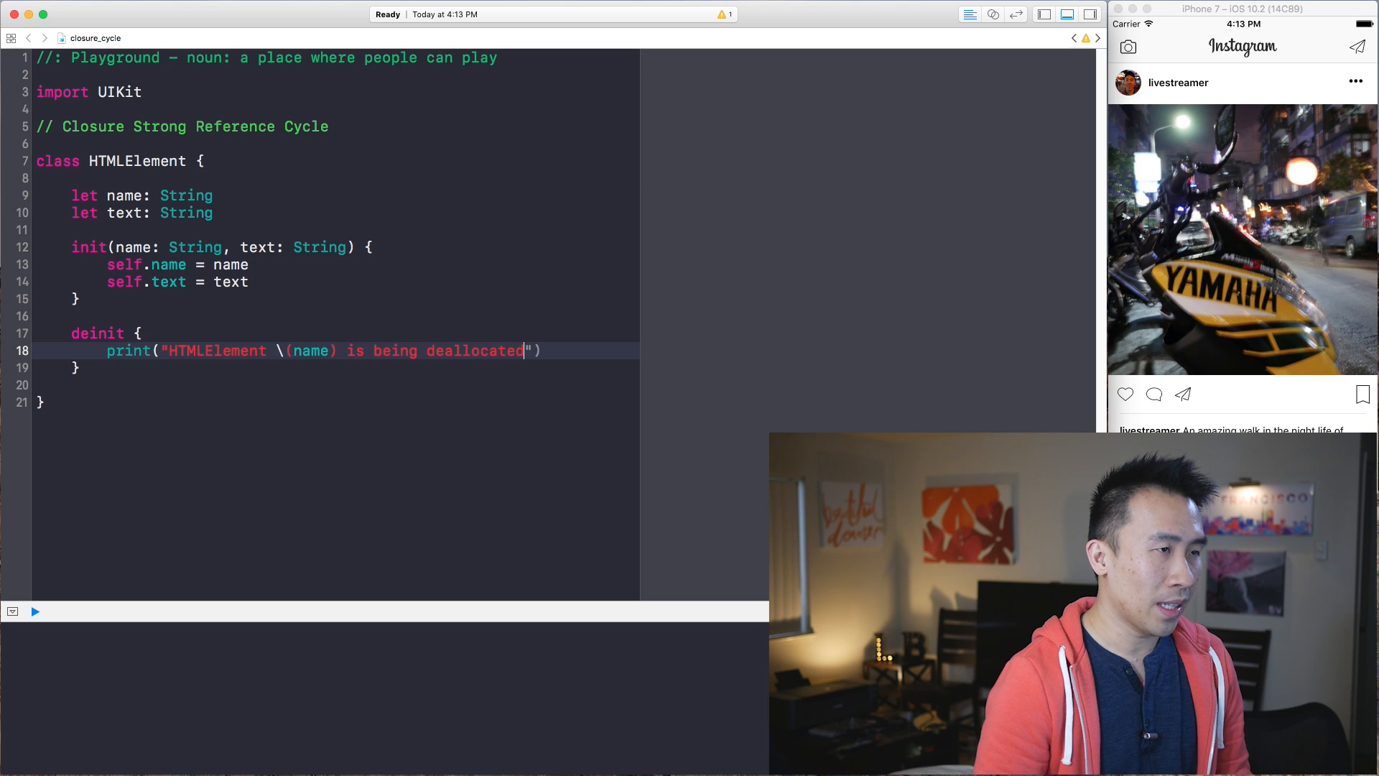
{"action": "key", "text": "shift+Up"}
{"action": "key", "text": "shift+Up"}
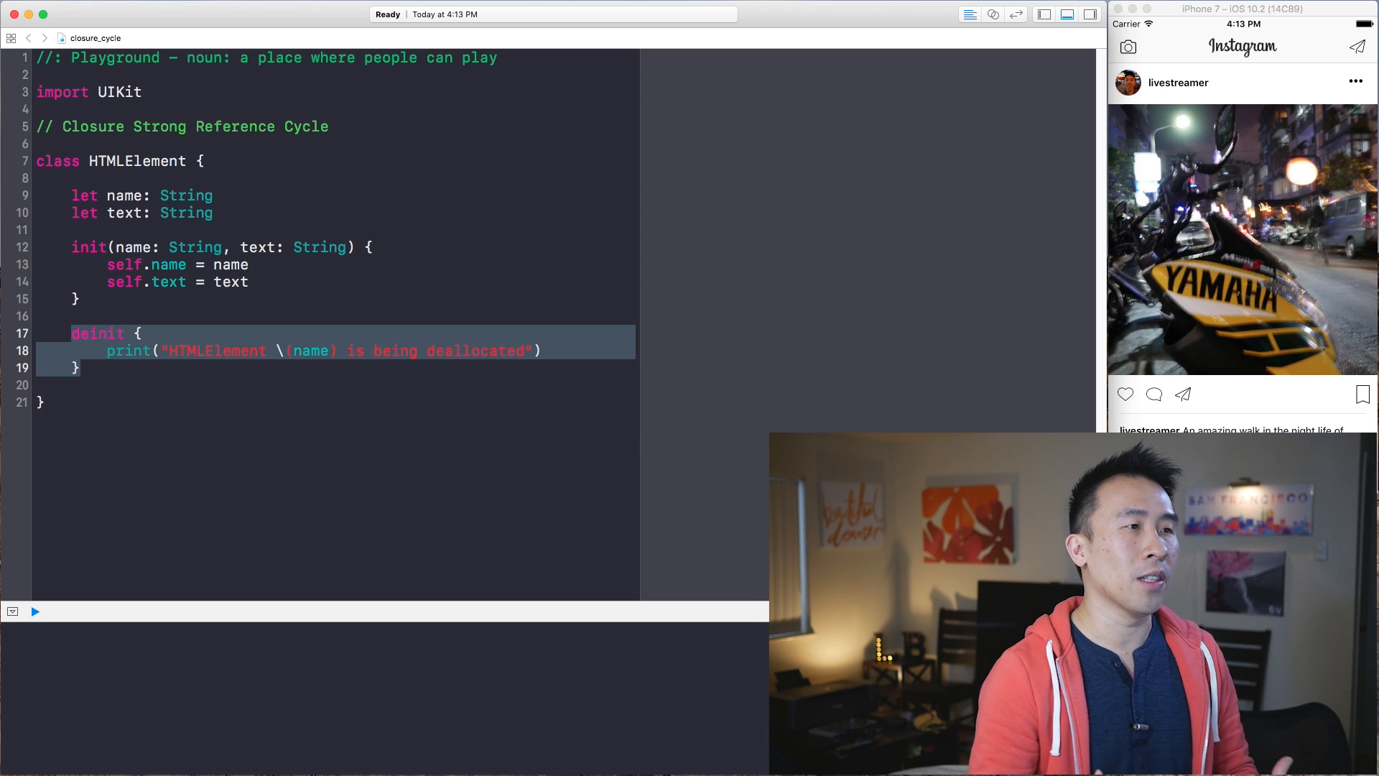
{"action": "key", "text": "Down"}
{"action": "key", "text": "Down"}
{"action": "key", "text": "Down"}
{"action": "key", "text": "Return"}
{"action": "key", "text": "Return"}
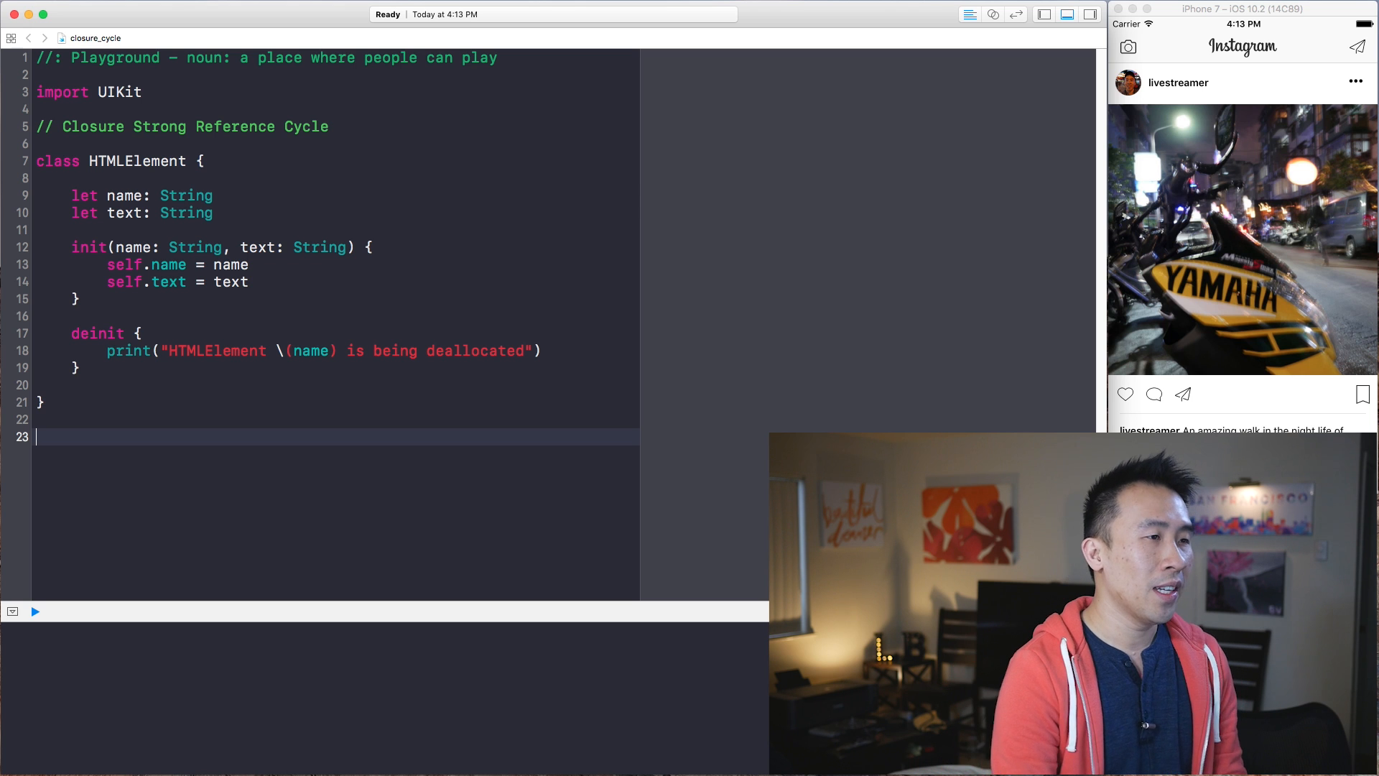
{"action": "type", "text": "var paragraph"}
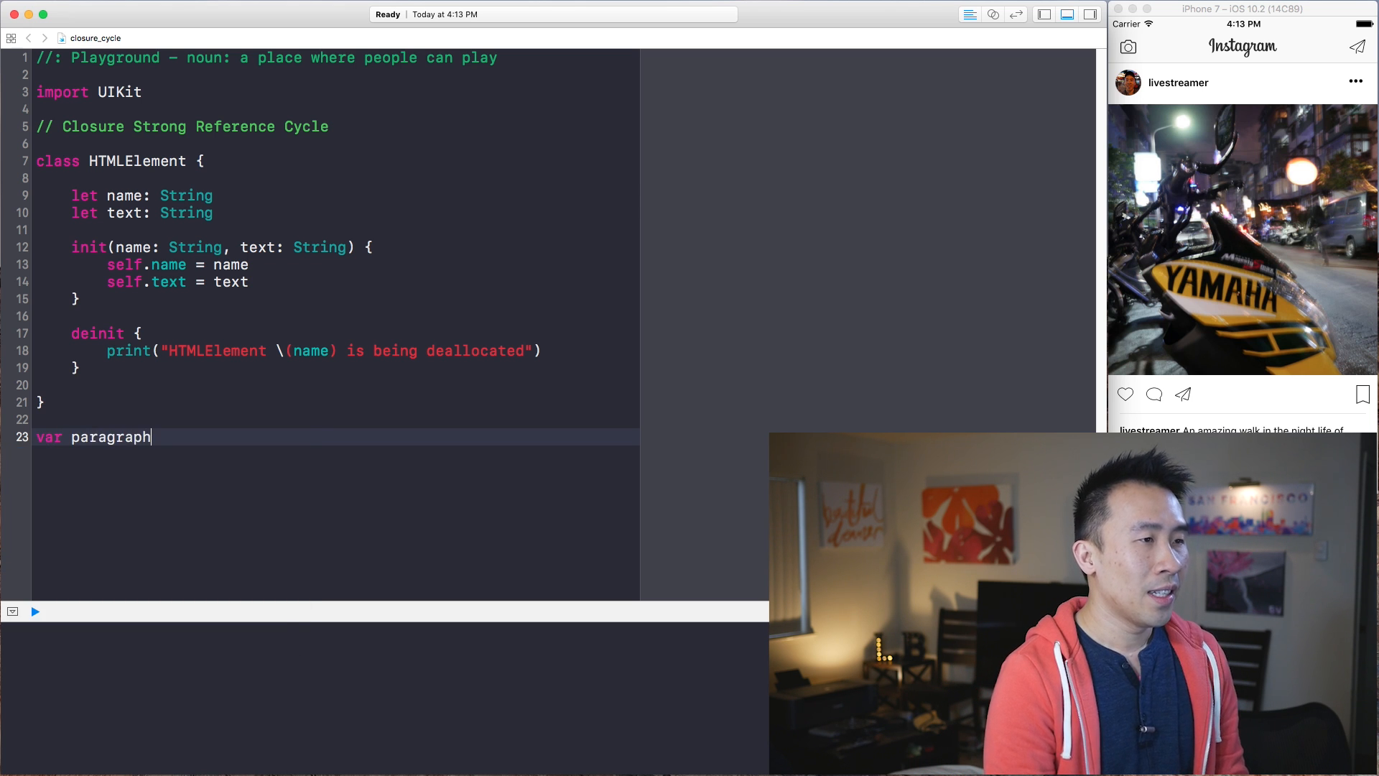
{"action": "type", "text": ": HTML"}
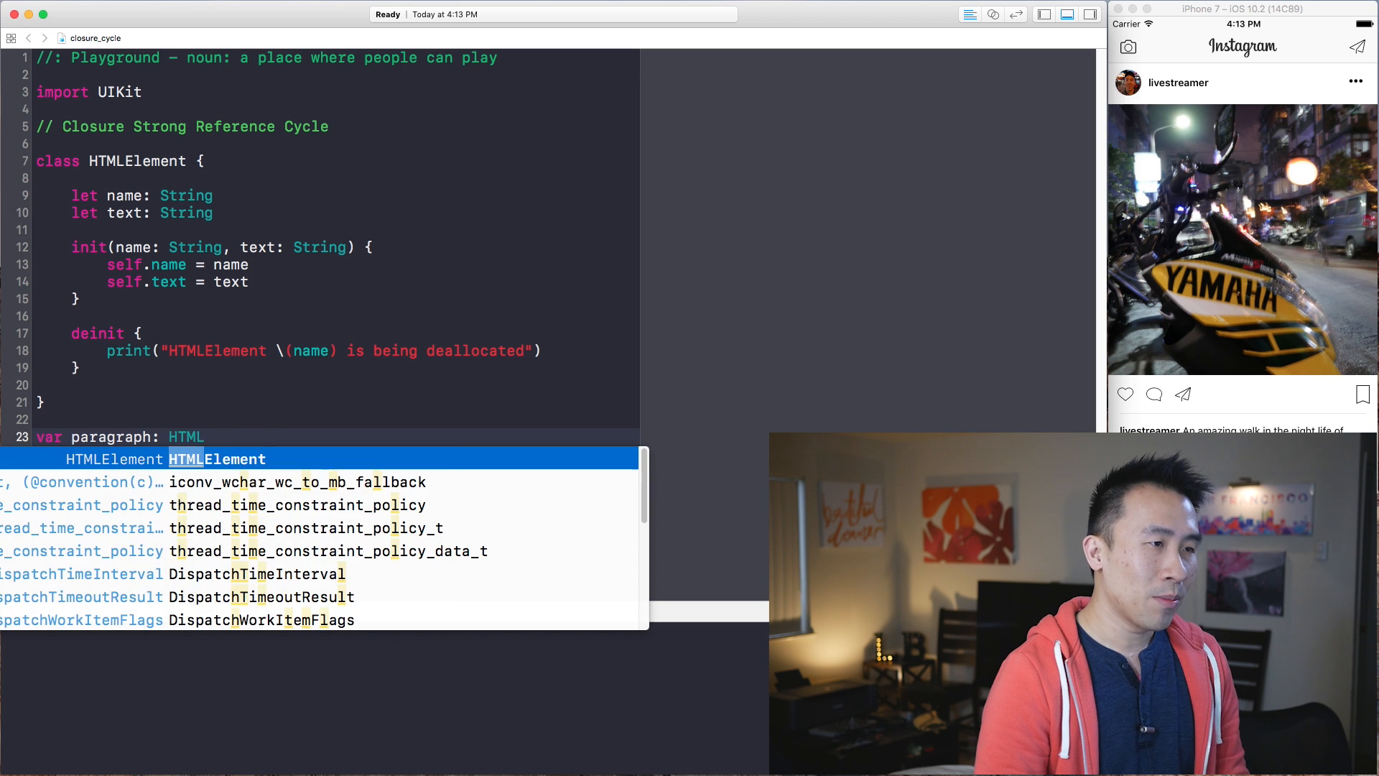
Declare var paragraph: HTMLElement? = HTMLElement(name: "p", text: "Some sample paragraph body text")
{"action": "key", "text": "Return"}
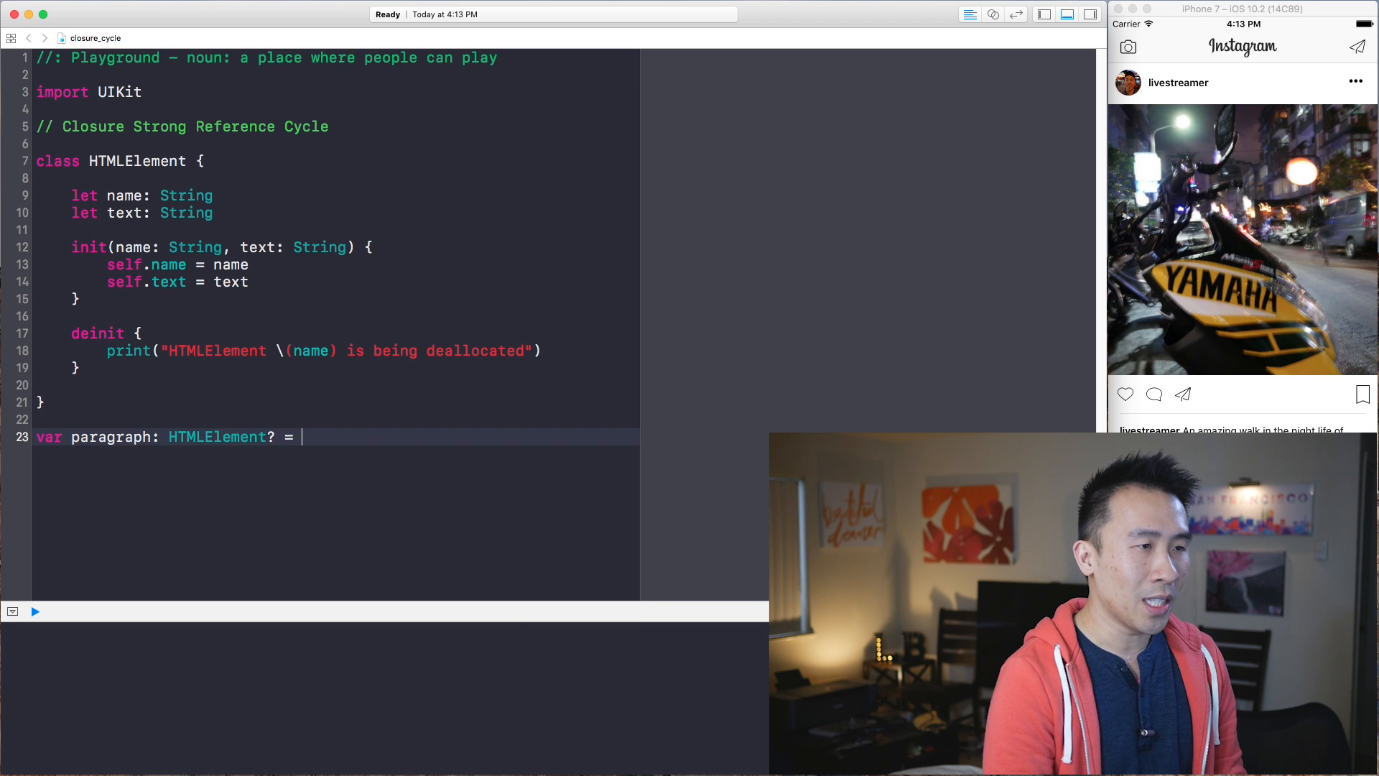
{"action": "type", "text": "HTML"}
{"action": "key", "text": "Return"}
{"action": "type", "text": "("}
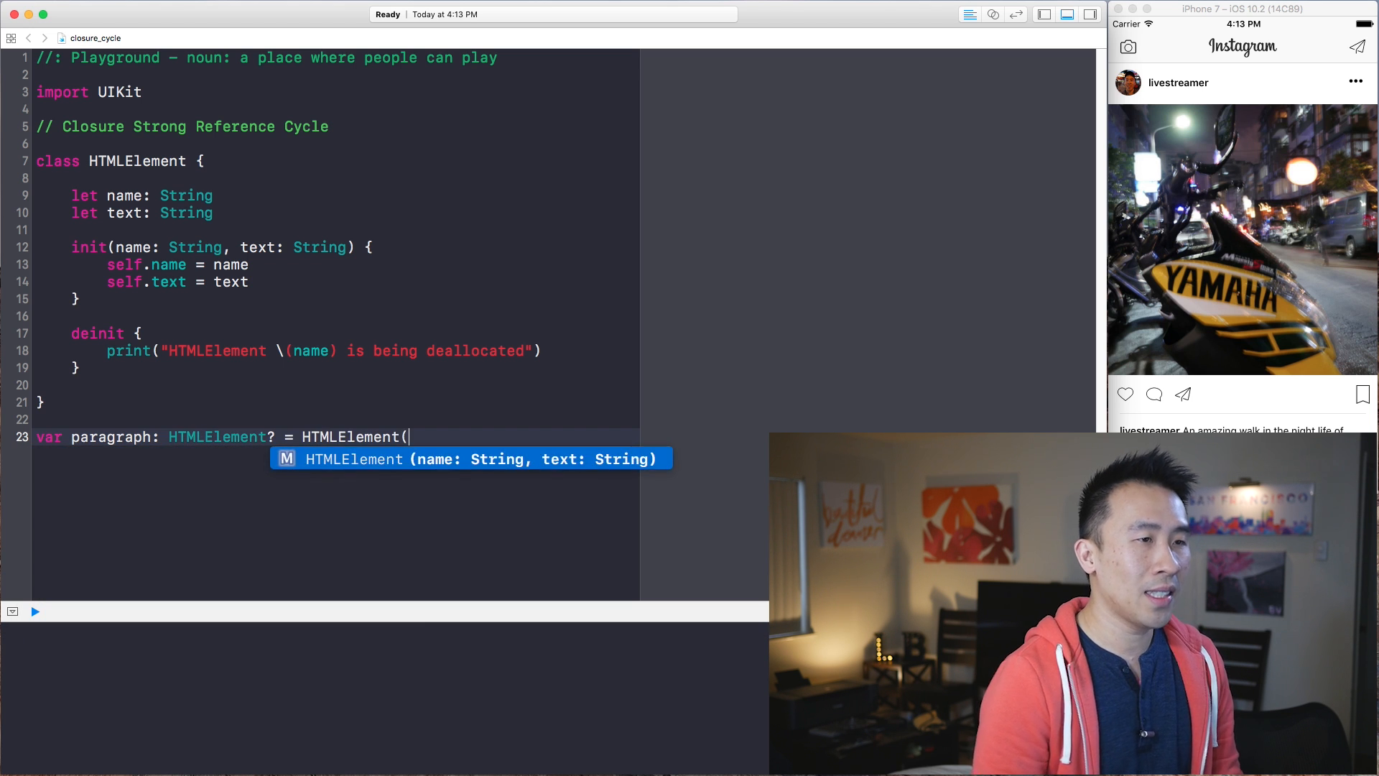
{"action": "key", "text": "Return"}
{"action": "type", "text": "\"p\", text: String"}
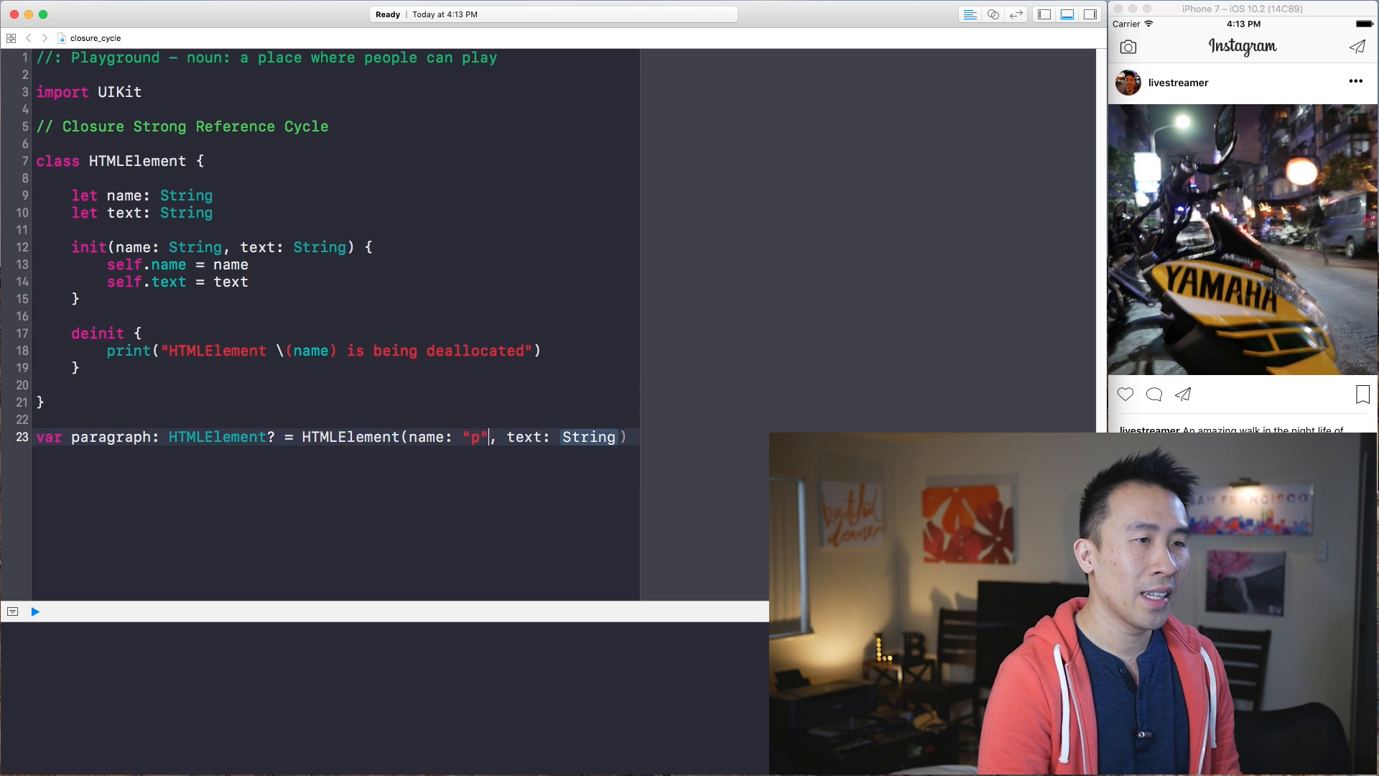
{"action": "key", "text": "Tab"}
{"action": "type", "text": "\""}
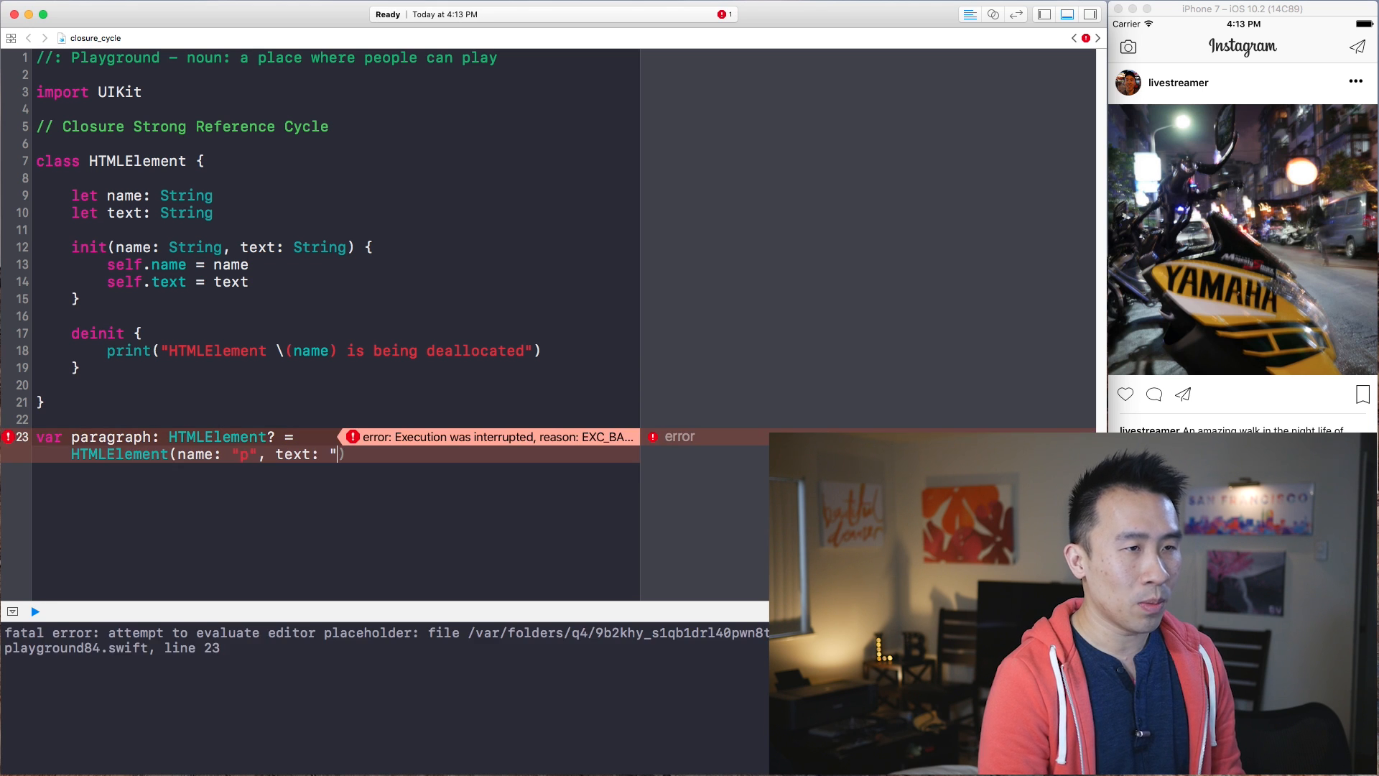
{"action": "type", "text": "sample paragrap"}
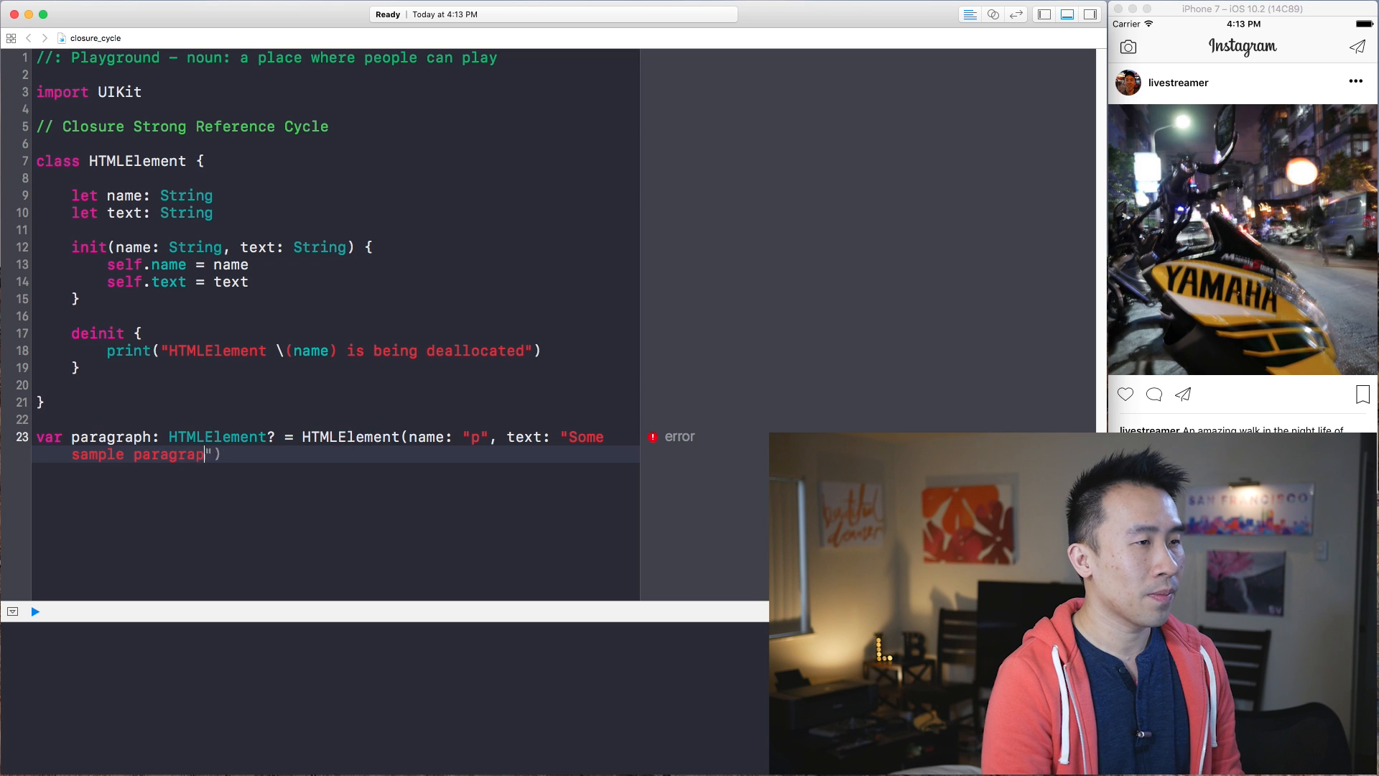
{"action": "type", "text": "text"}
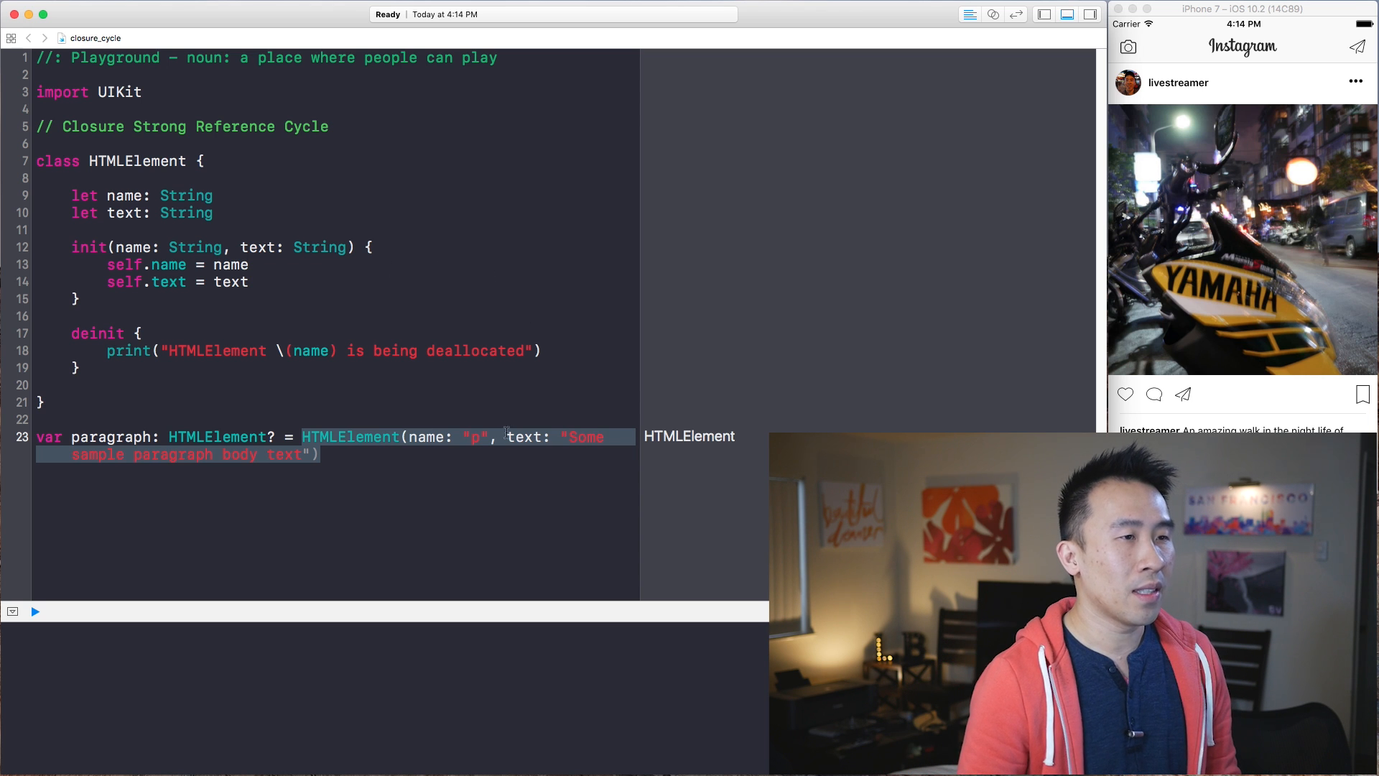
{"action": "left_click", "coordinate": [482, 438]}
{"action": "left_click", "coordinate": [355, 451]}
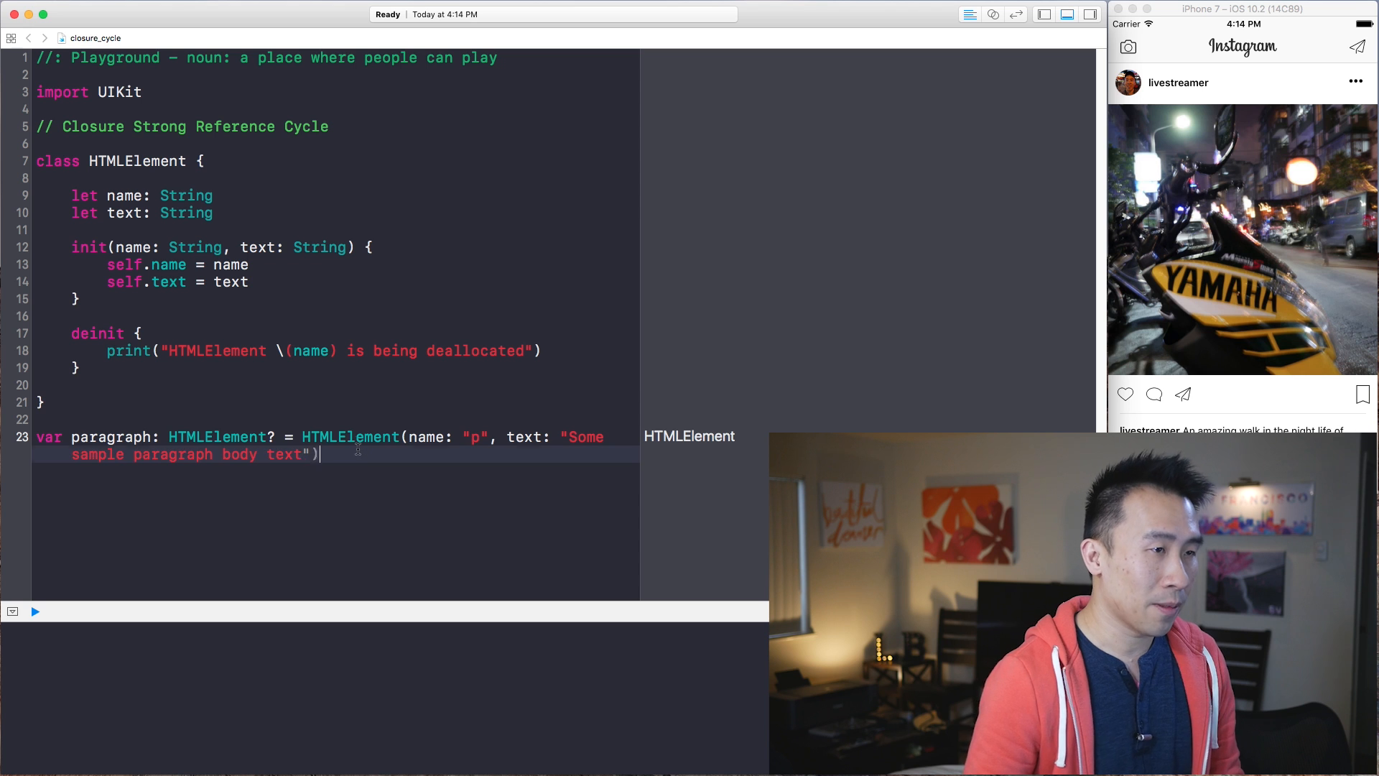
Assign paragraph = nil below the declaration so the element is released
{"action": "key", "text": "Return"}
{"action": "key", "text": "Return"}
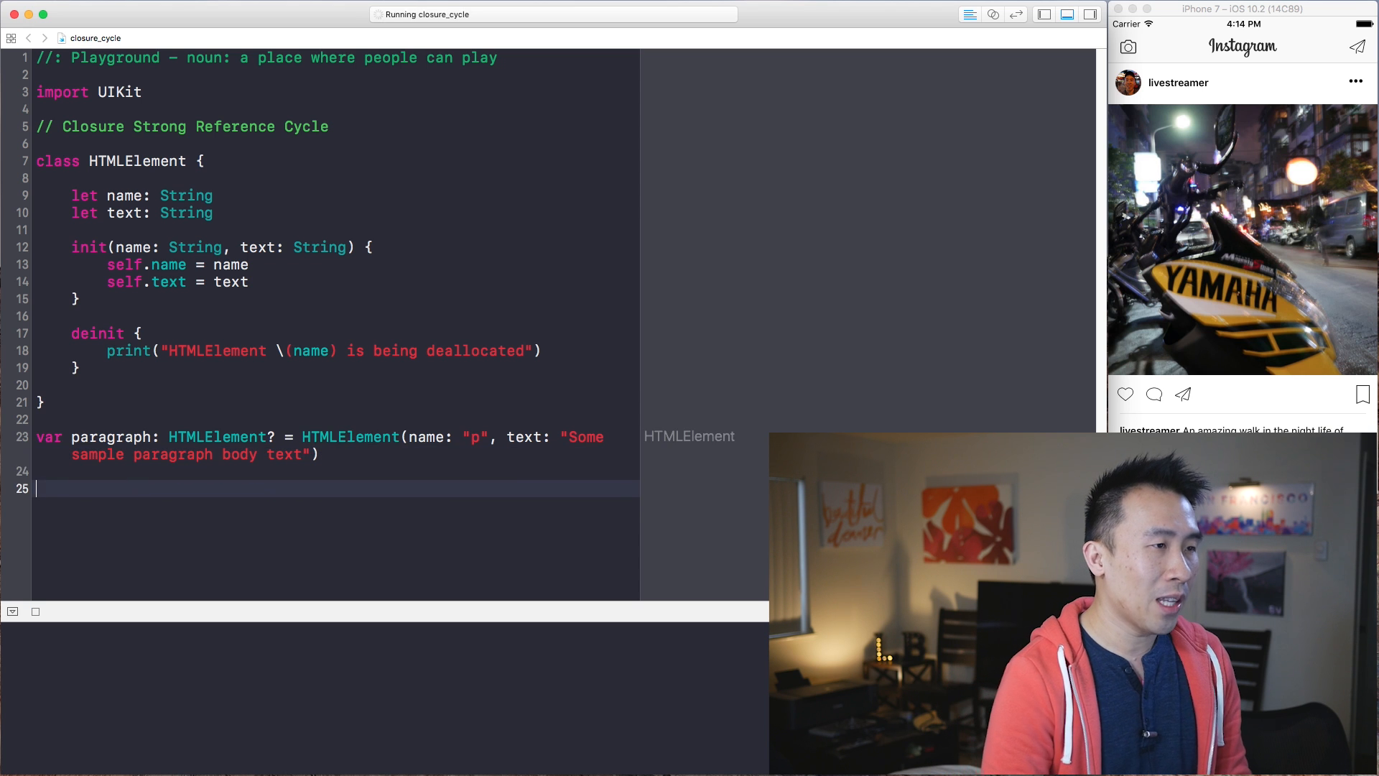
{"action": "type", "text": "par"}
{"action": "key", "text": "Return"}
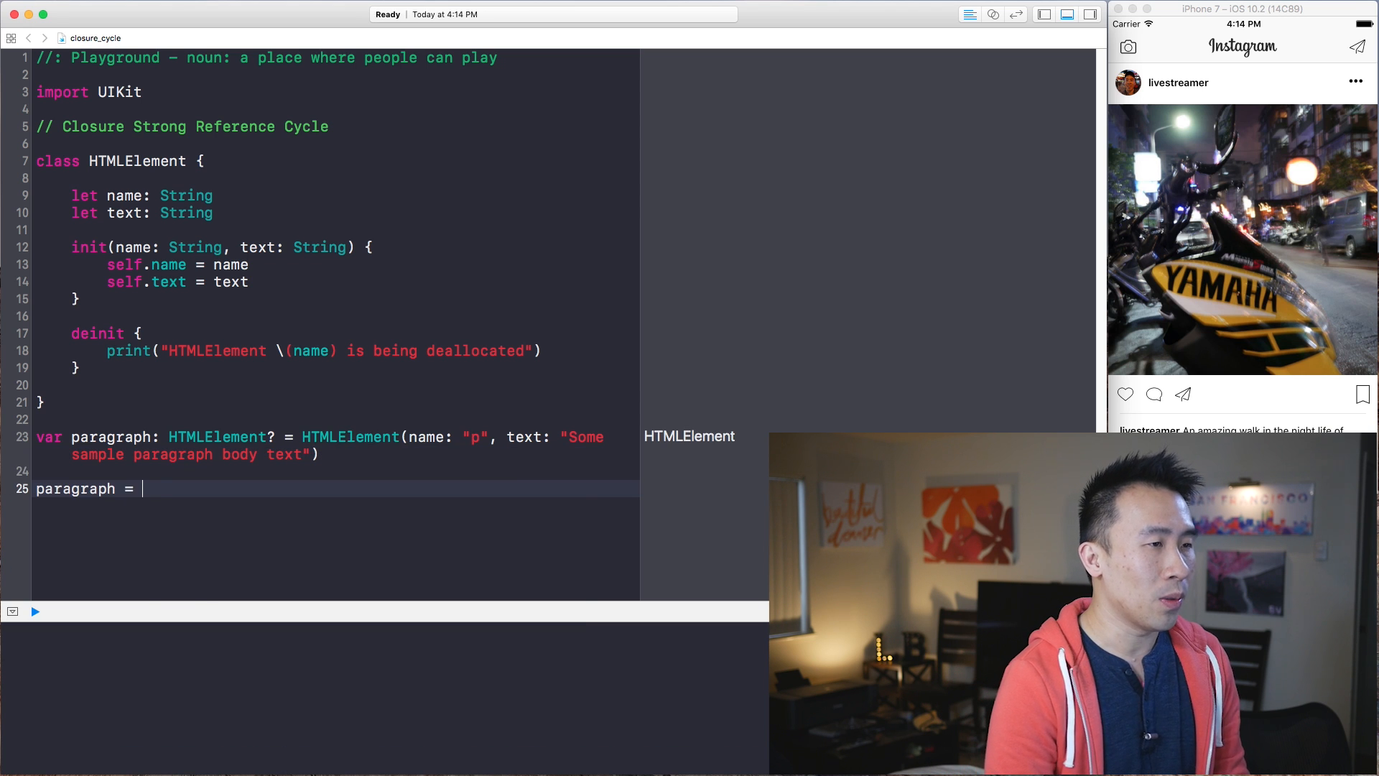
{"action": "type", "text": "nil"}
{"action": "key", "text": "Escape"}
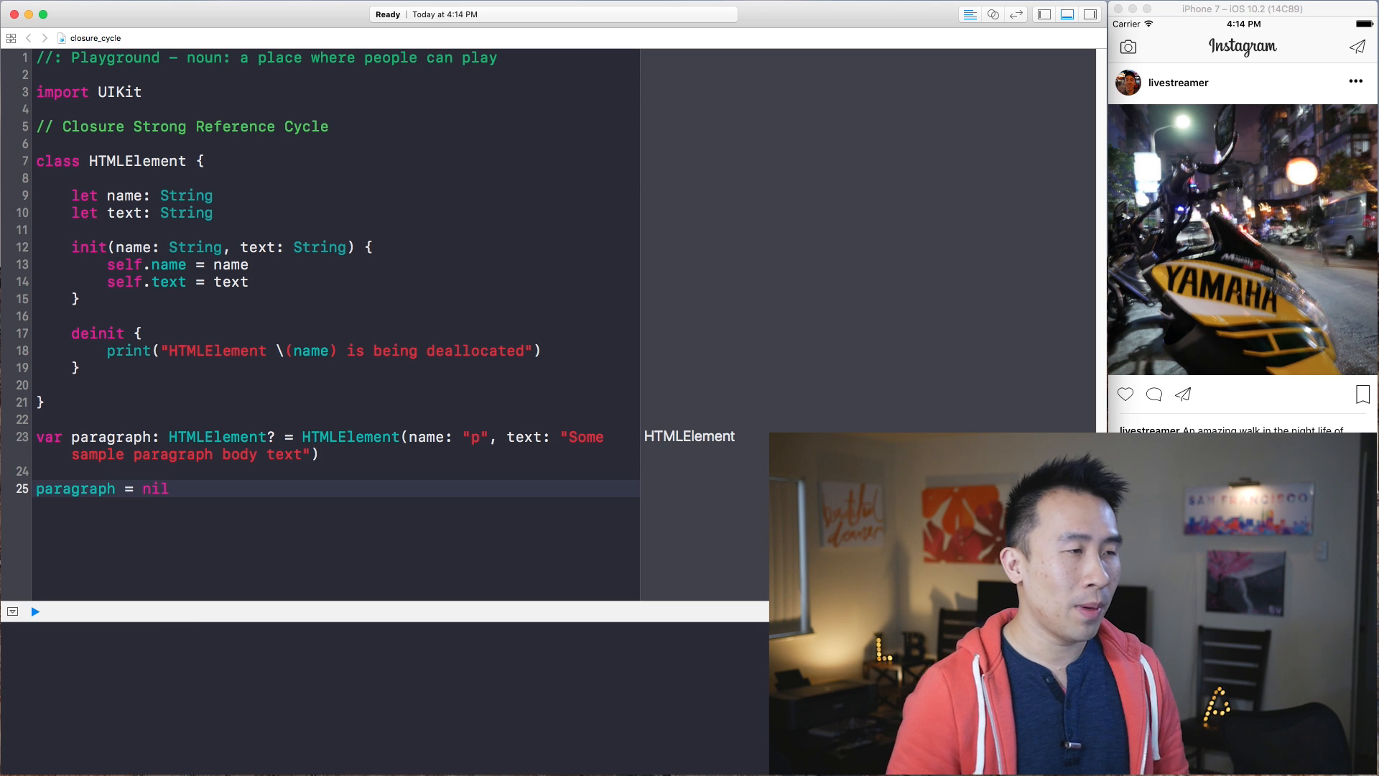
{"action": "left_click", "coordinate": [279, 475]}
{"action": "left_click_drag", "start_coordinate": [184, 485], "coordinate": [21, 441]}
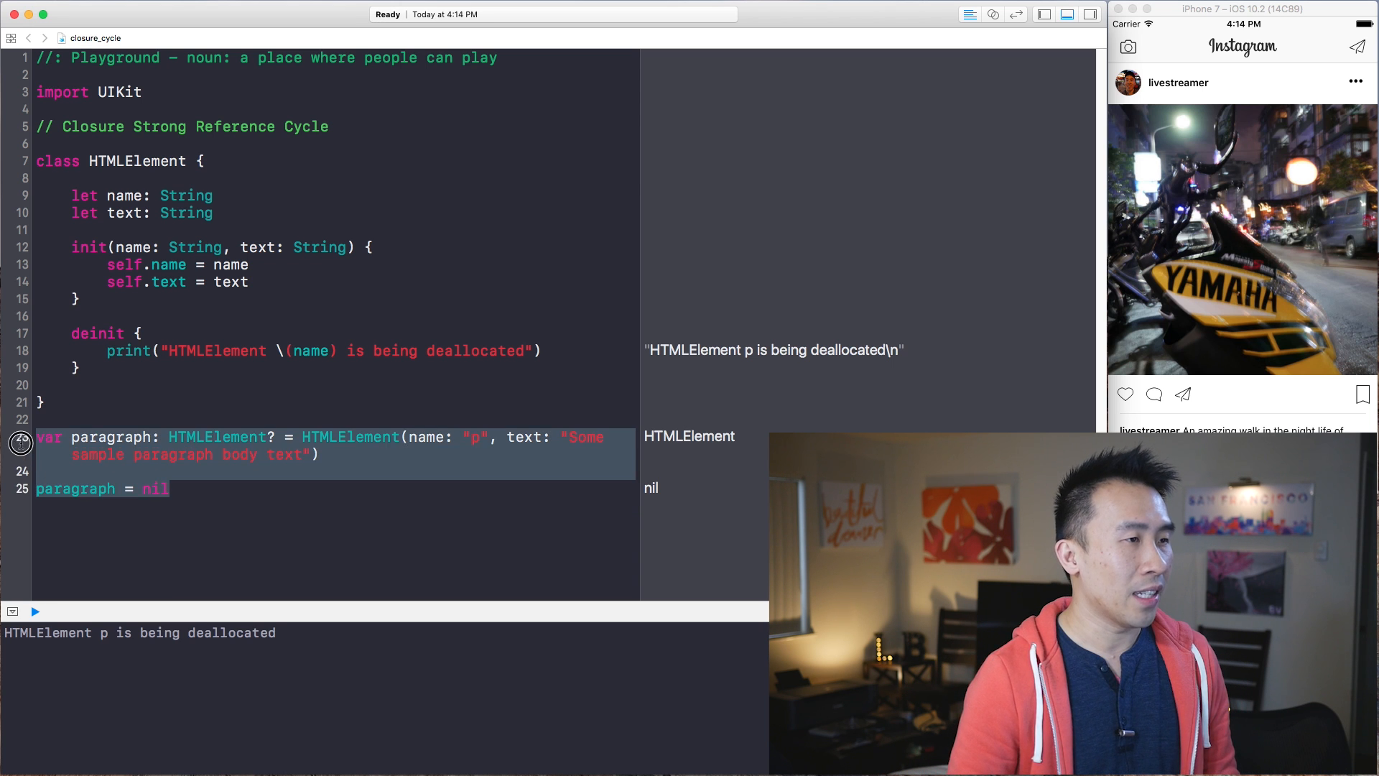
{"action": "left_click", "coordinate": [194, 453]}
{"action": "left_click", "coordinate": [204, 491]}
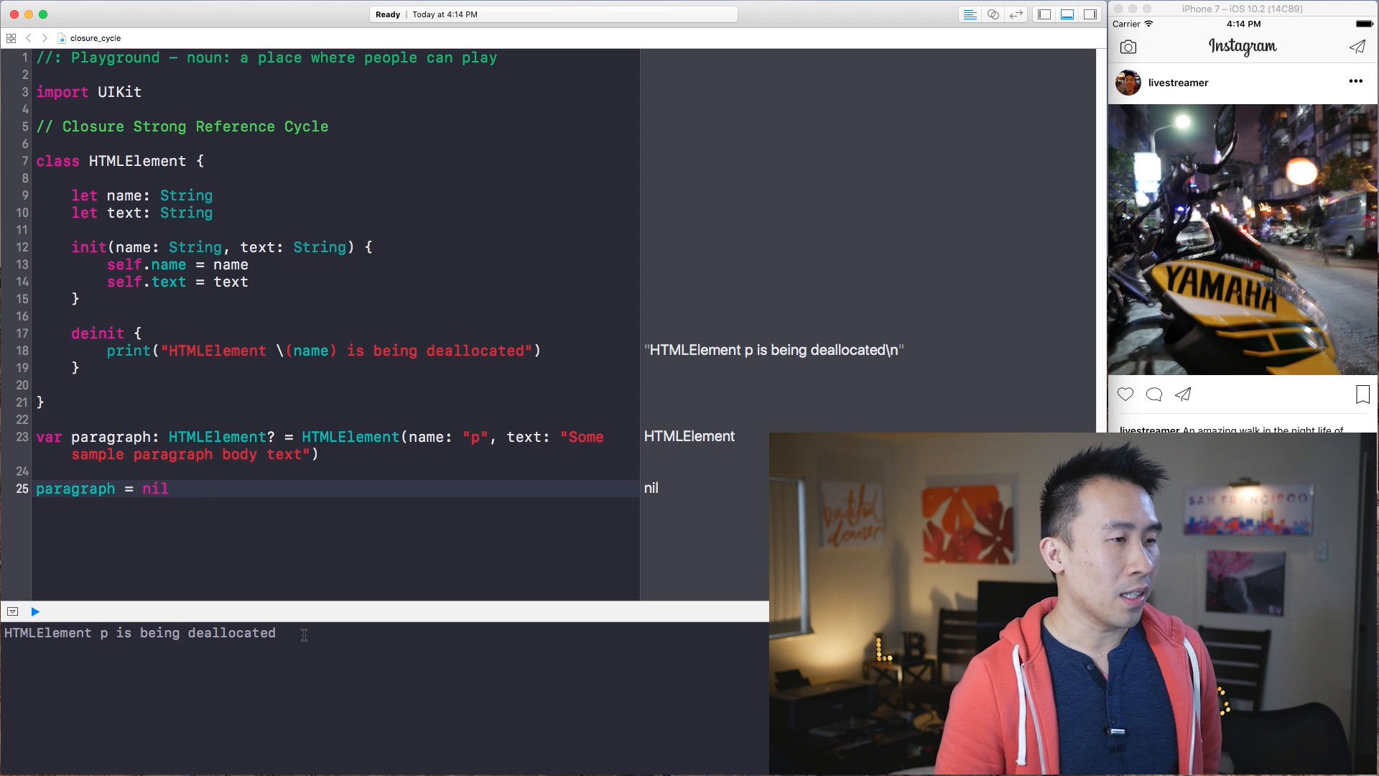
Confirm the console prints "HTMLElement p is being deallocated" from the deinit
{"action": "left_click_drag", "start_coordinate": [278, 632], "coordinate": [5, 633]}
{"action": "left_click", "coordinate": [121, 637]}
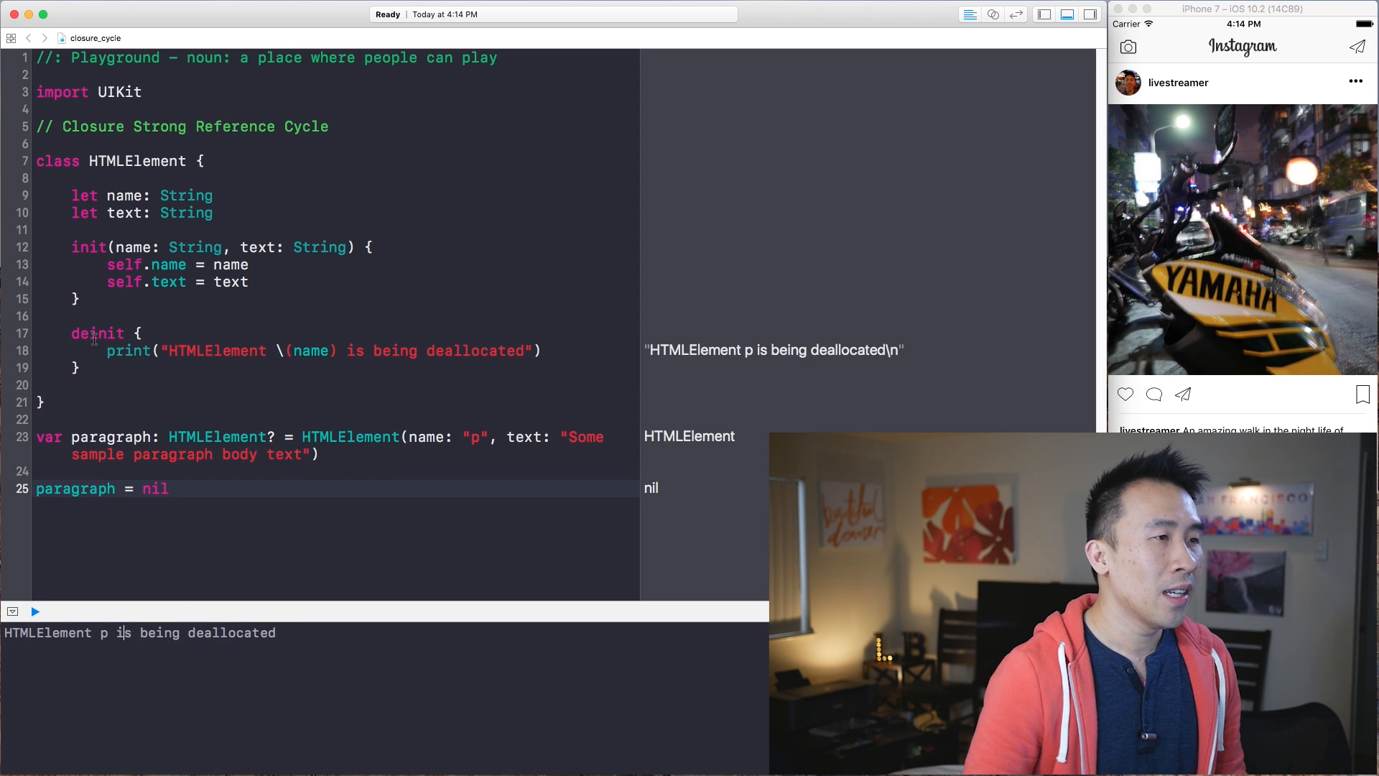
{"action": "left_click_drag", "start_coordinate": [95, 368], "coordinate": [72, 340]}
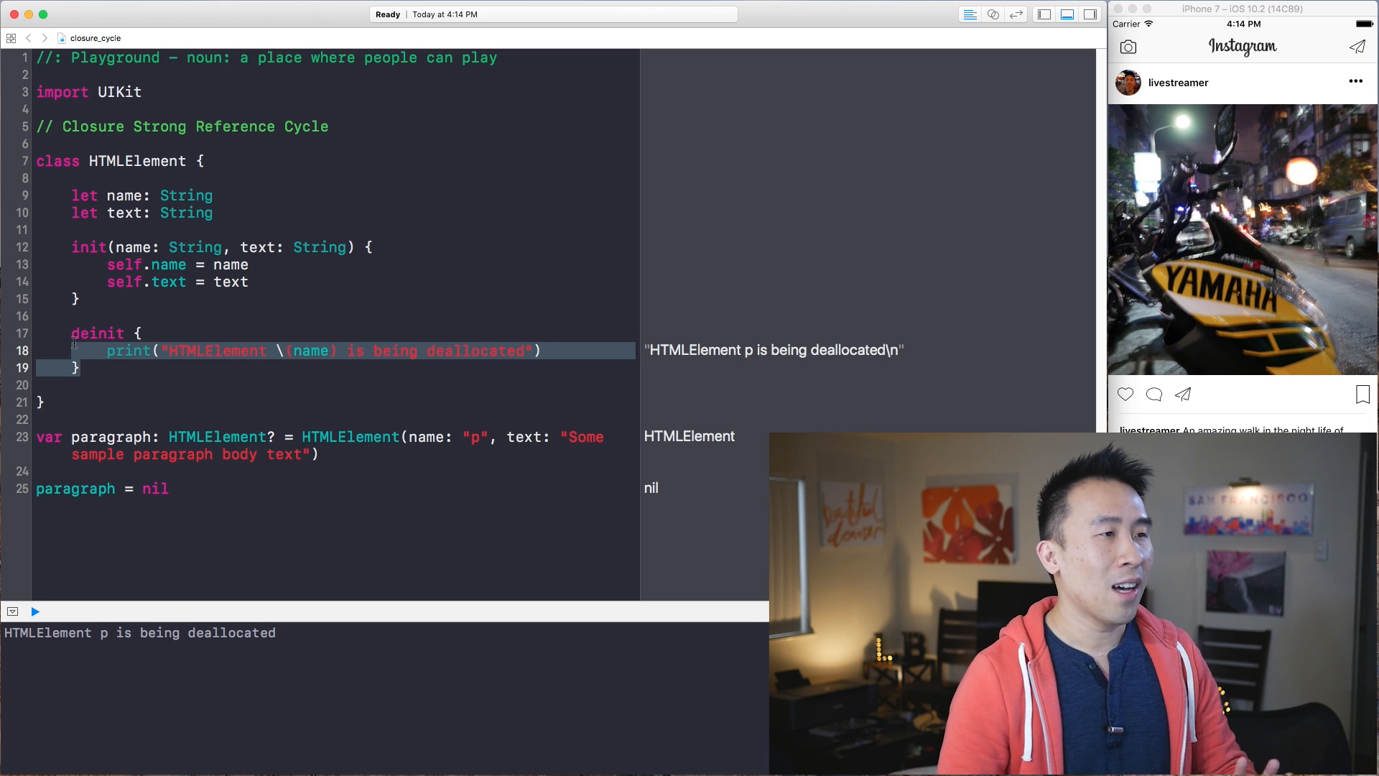
{"action": "left_click", "coordinate": [82, 367]}
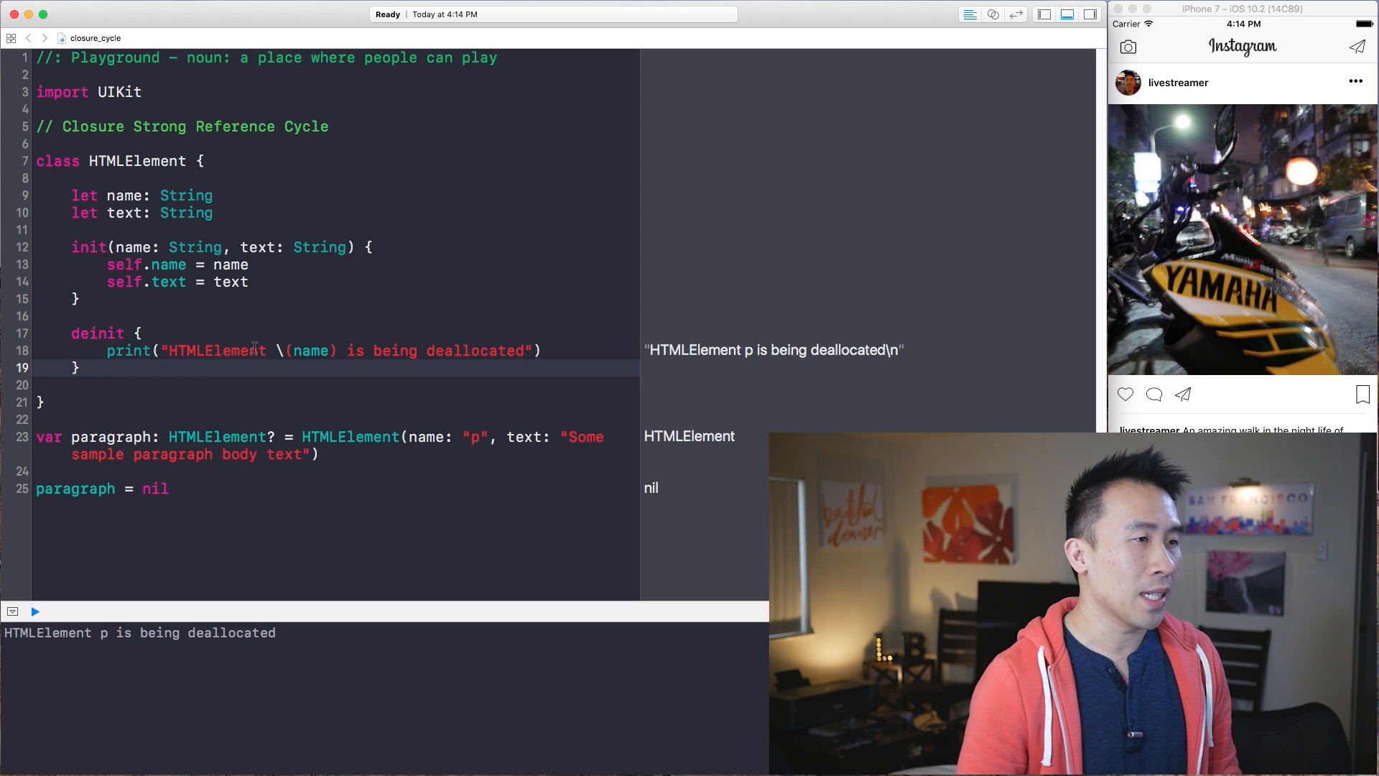
{"action": "left_click", "coordinate": [353, 456]}
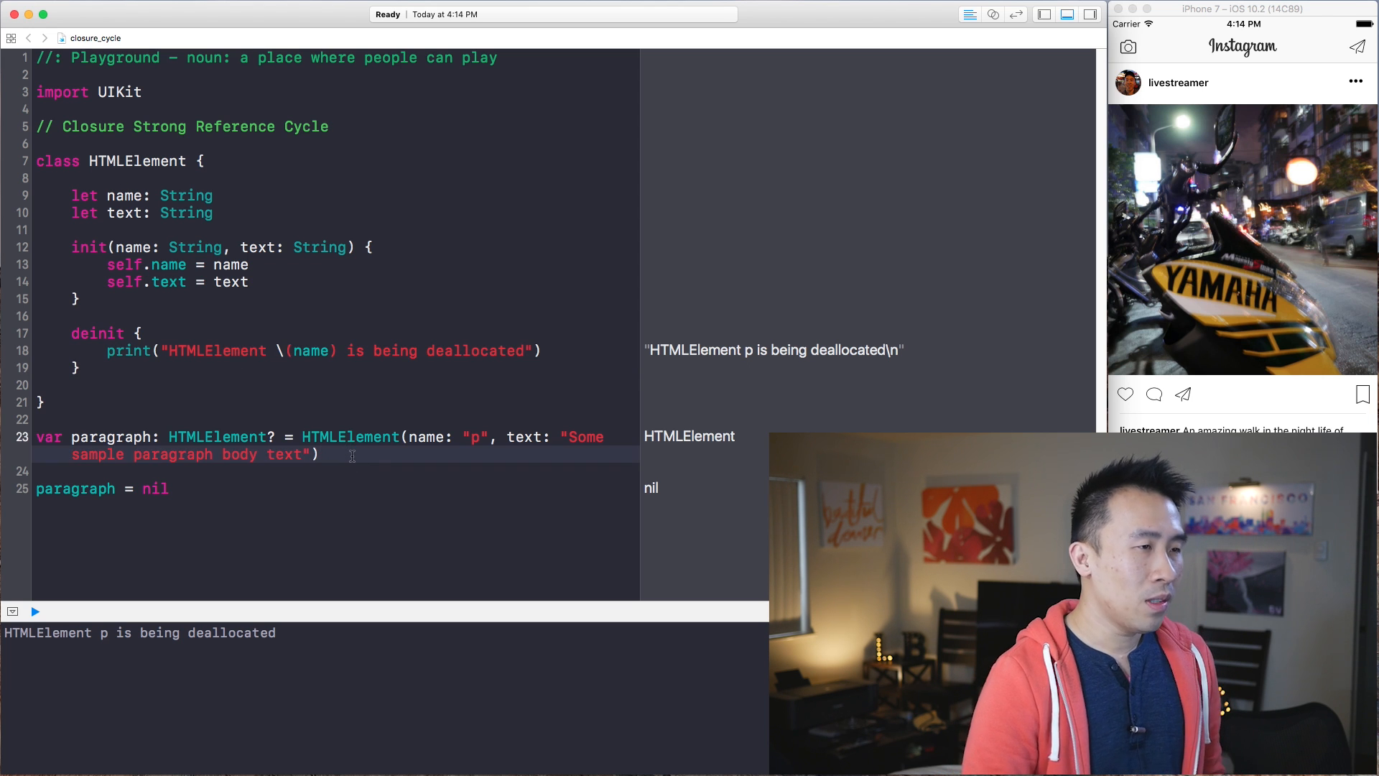
Insert paragraph.asHTML() before the nil assignment, commented with expected <p>Some sample paragraph body text</p>
{"action": "key", "text": "Return"}
{"action": "key", "text": "Return"}
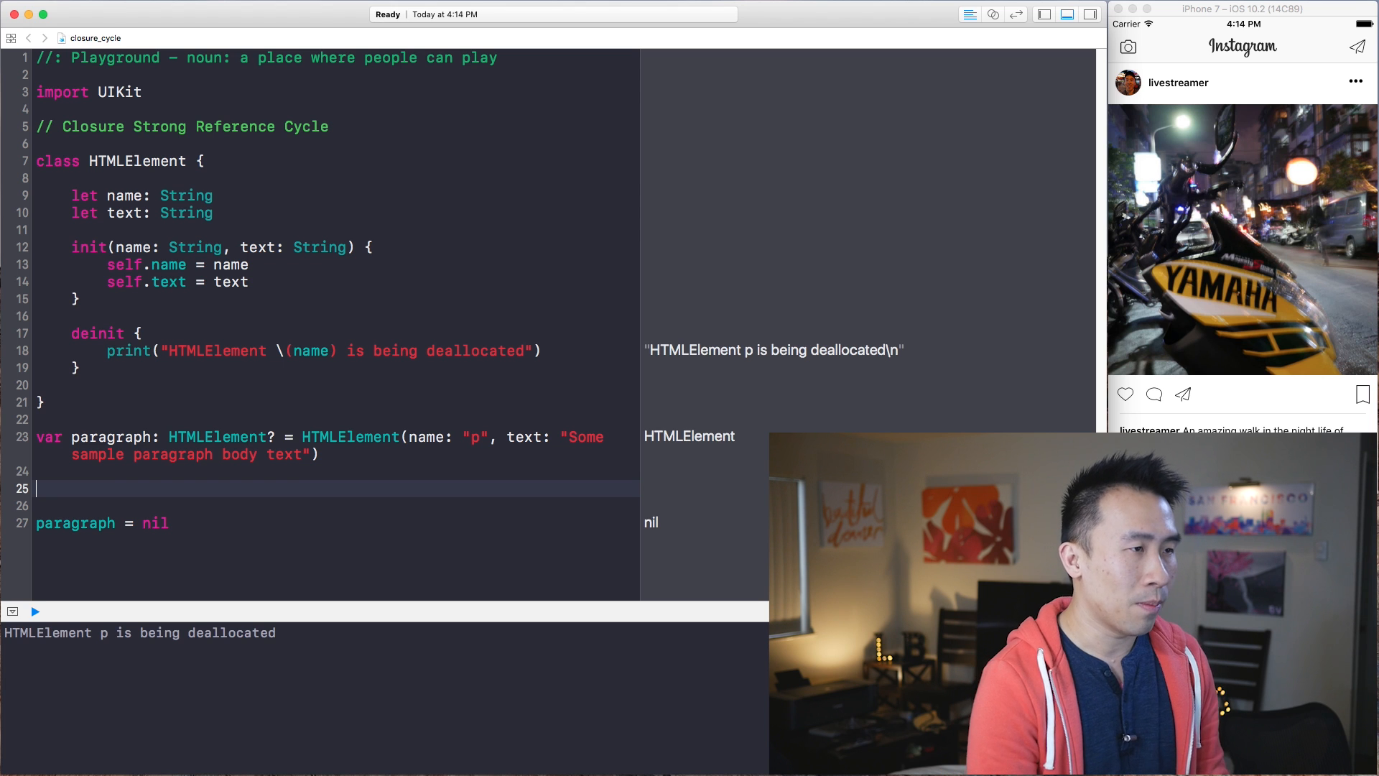
{"action": "type", "text": "par"}
{"action": "key", "text": "Tab"}
{"action": "type", "text": "."}
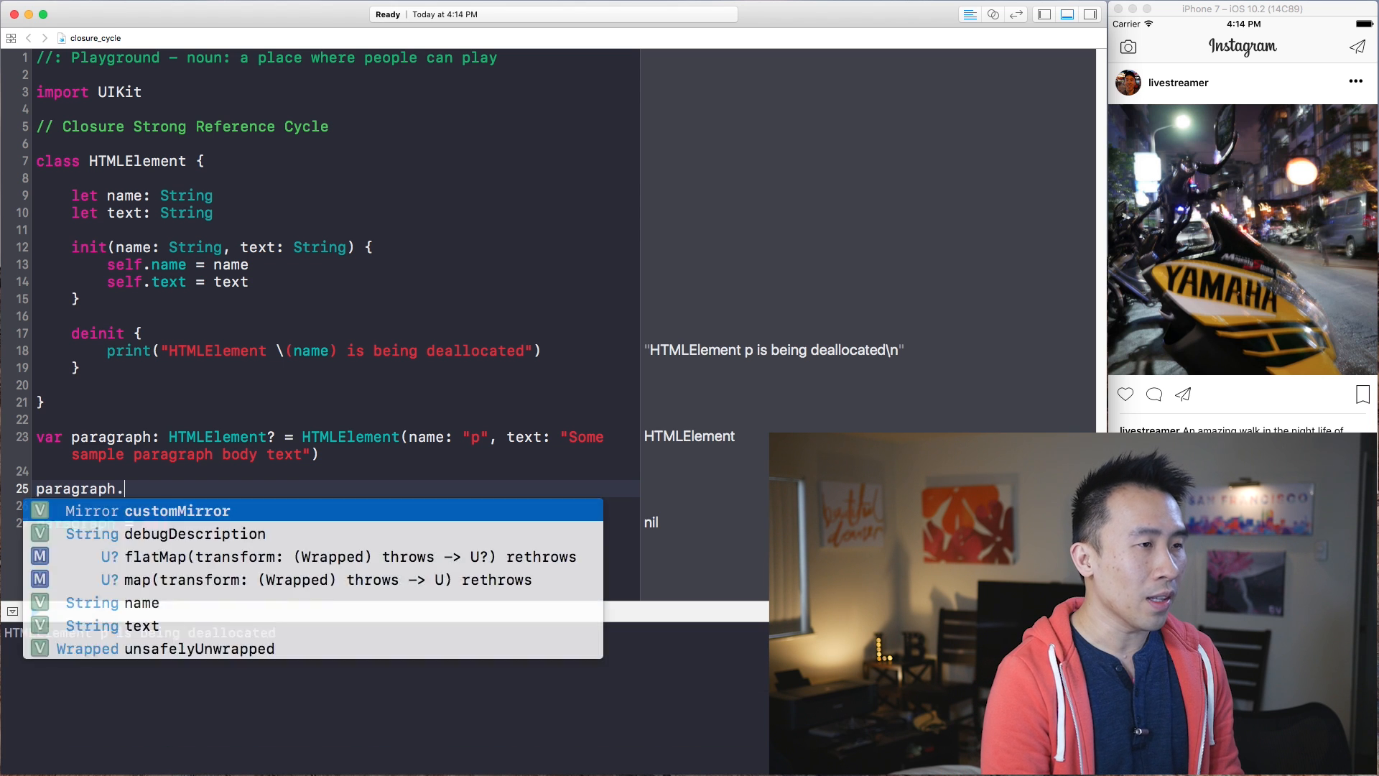
{"action": "type", "text": "as"}
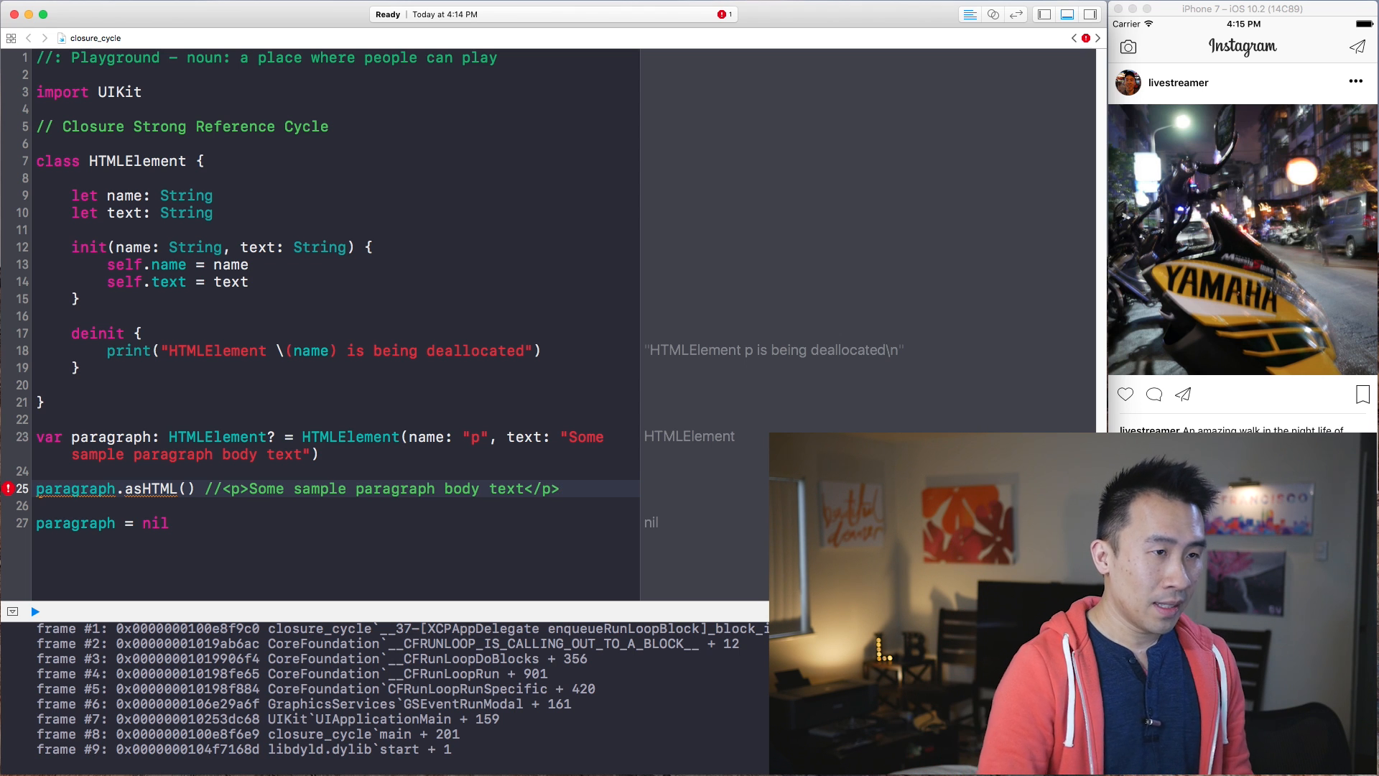
{"action": "key", "text": "shift+alt+Left"}
{"action": "key", "text": "shift+alt+Left"}
{"action": "key", "text": "shift+alt+Left"}
{"action": "key", "text": "shift+alt+Left"}
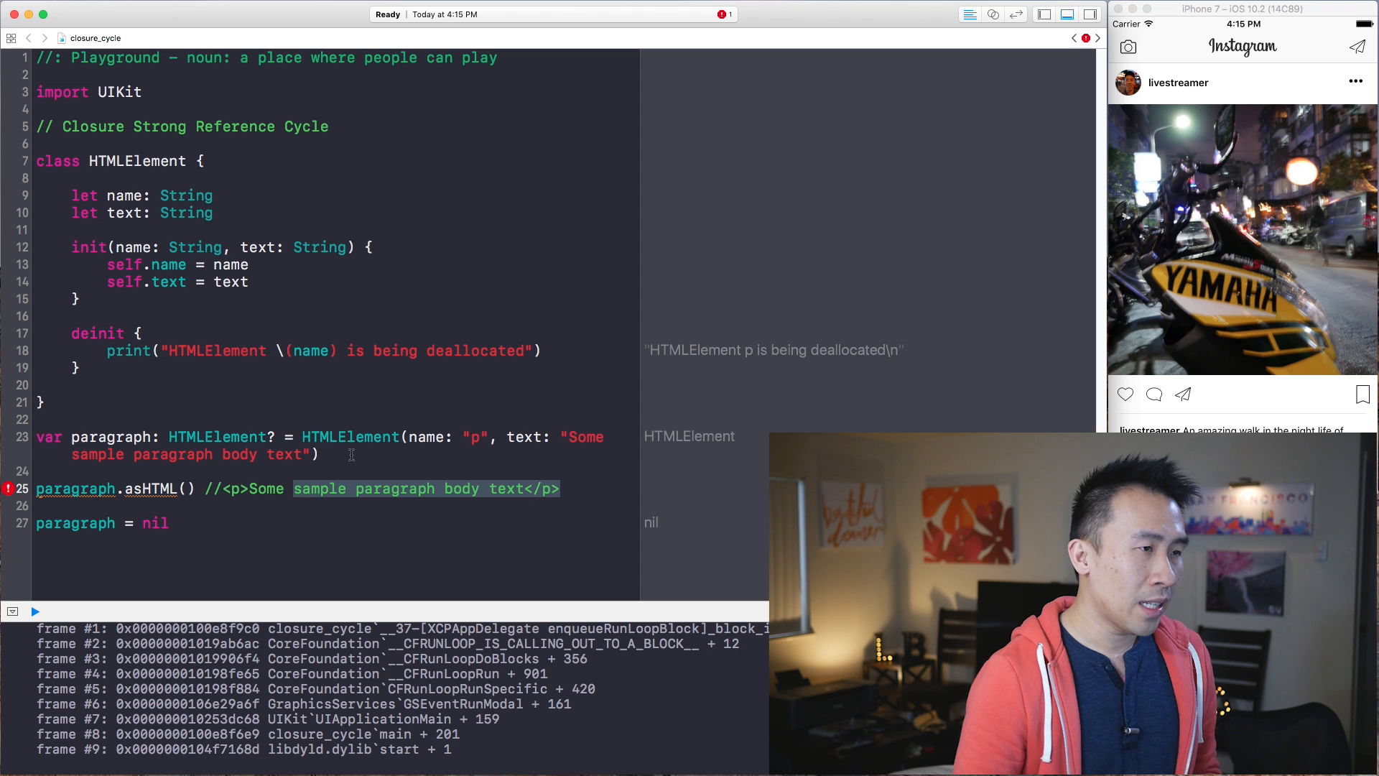
{"action": "key", "text": "shift+alt+Left"}
{"action": "key", "text": "shift+alt+Left"}
{"action": "key", "text": "shift+alt+Left"}
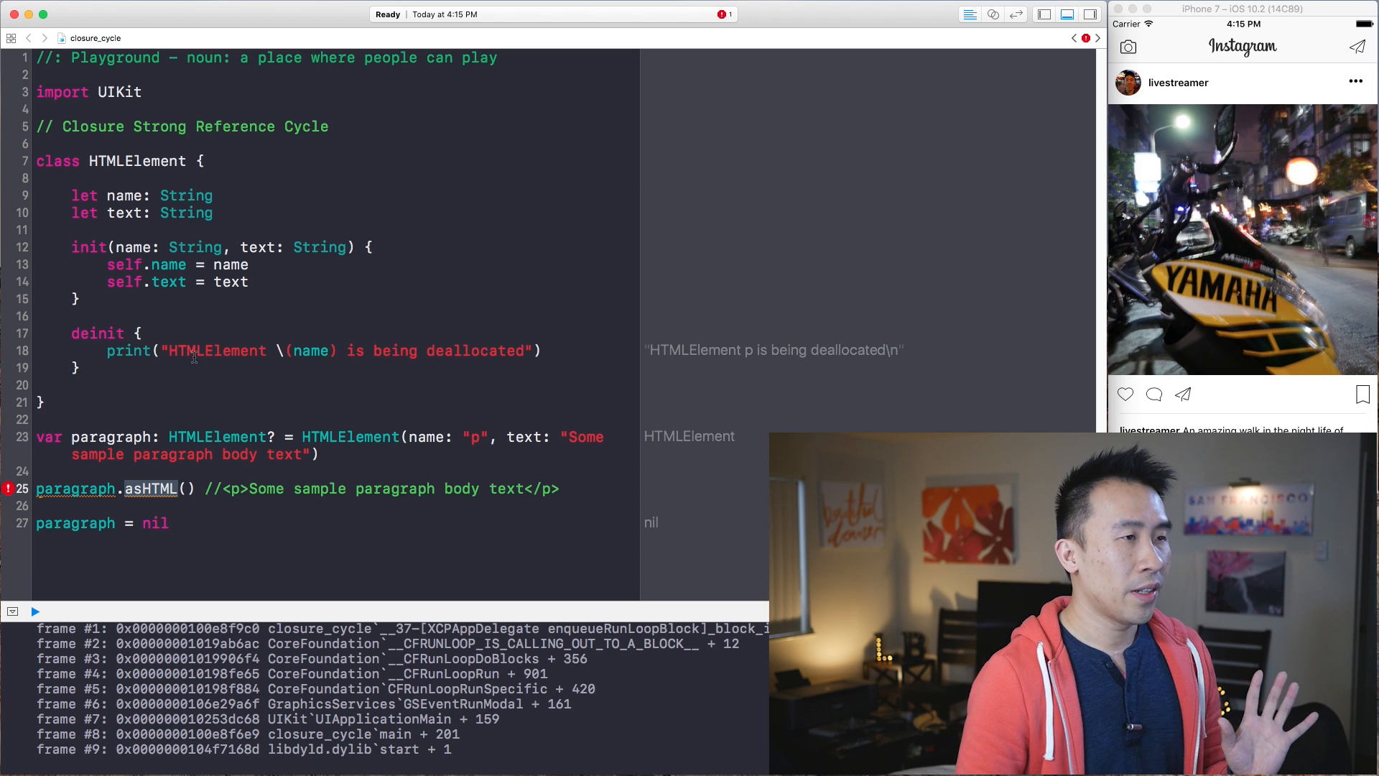
Add var asHTML: () -> String = { return "ABC" } under the text property
{"action": "left_click", "coordinate": [220, 333]}
{"action": "left_click", "coordinate": [251, 211]}
{"action": "type", "text": "v"}
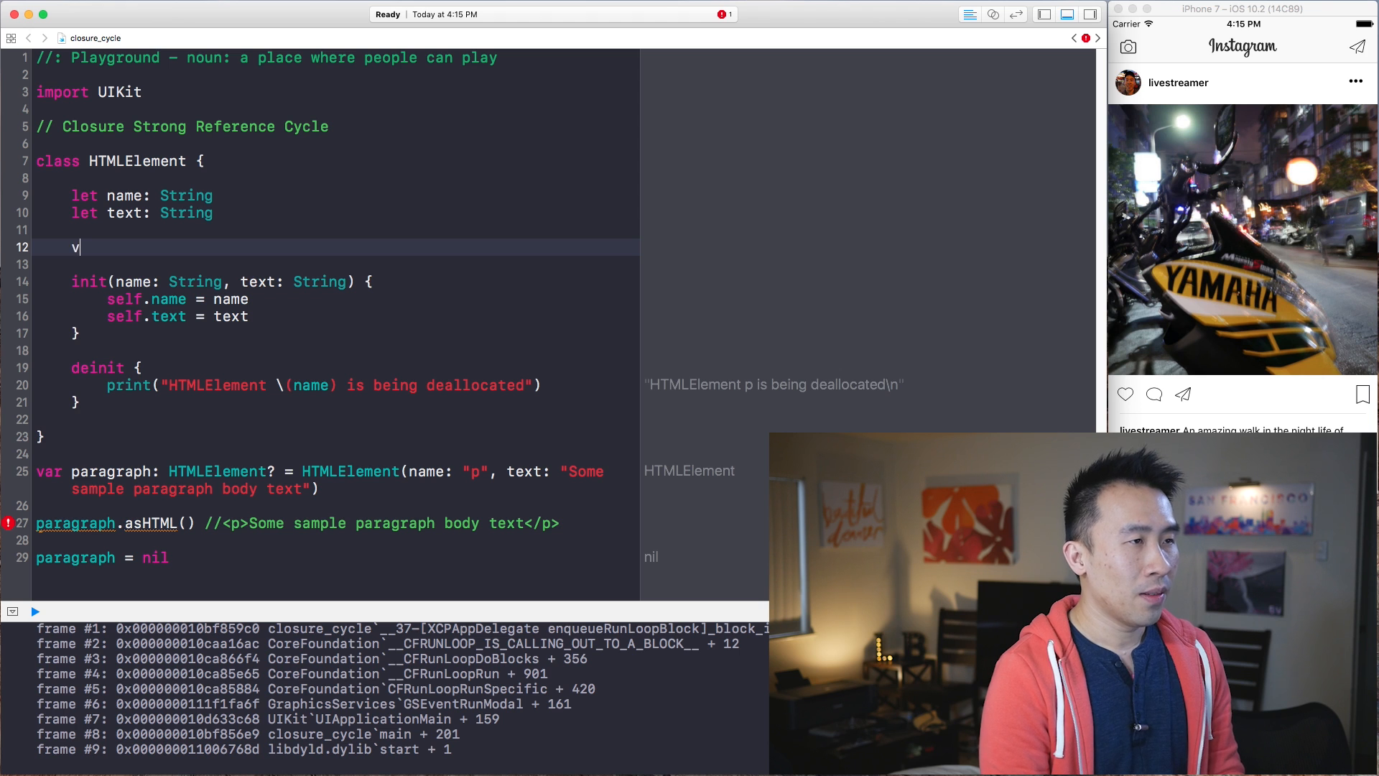
{"action": "type", "text": "ar"}
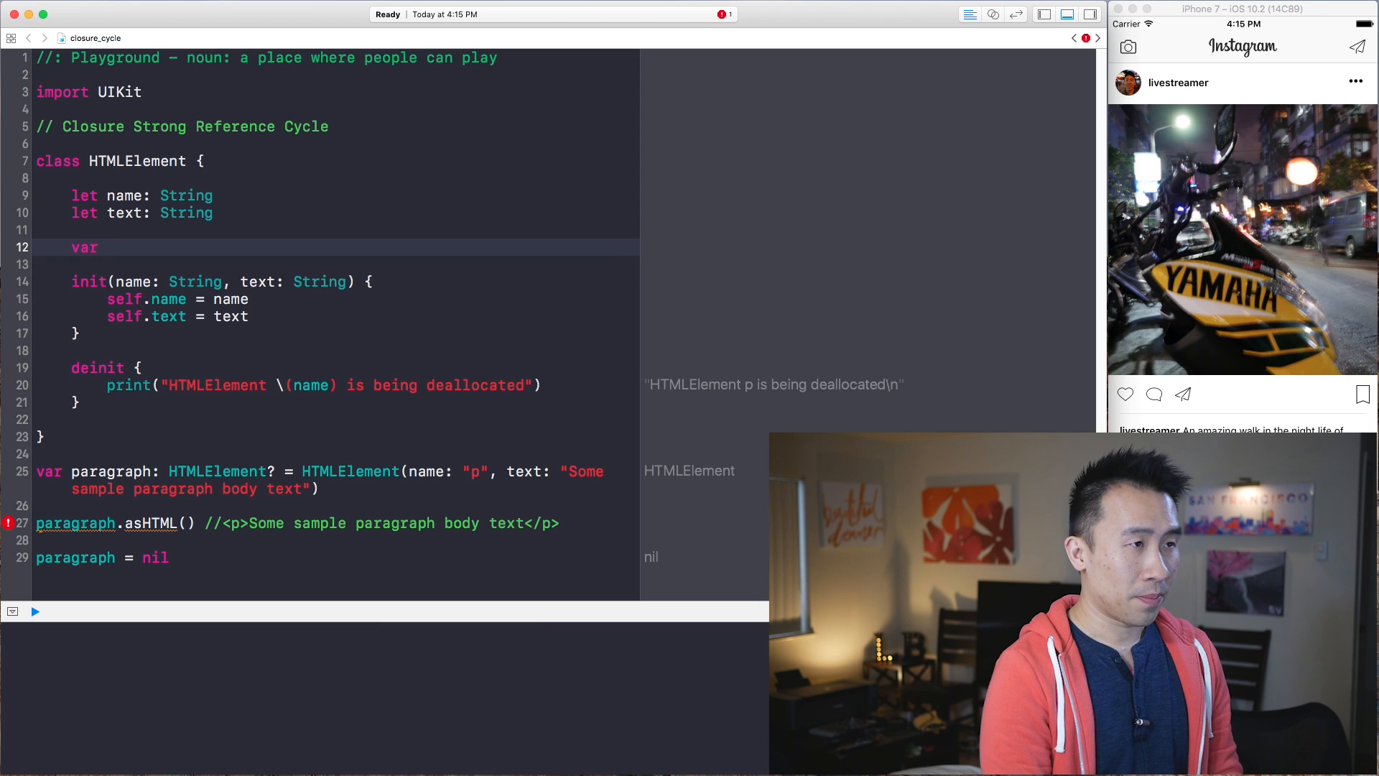
{"action": "type", "text": " asHTML: () -"}
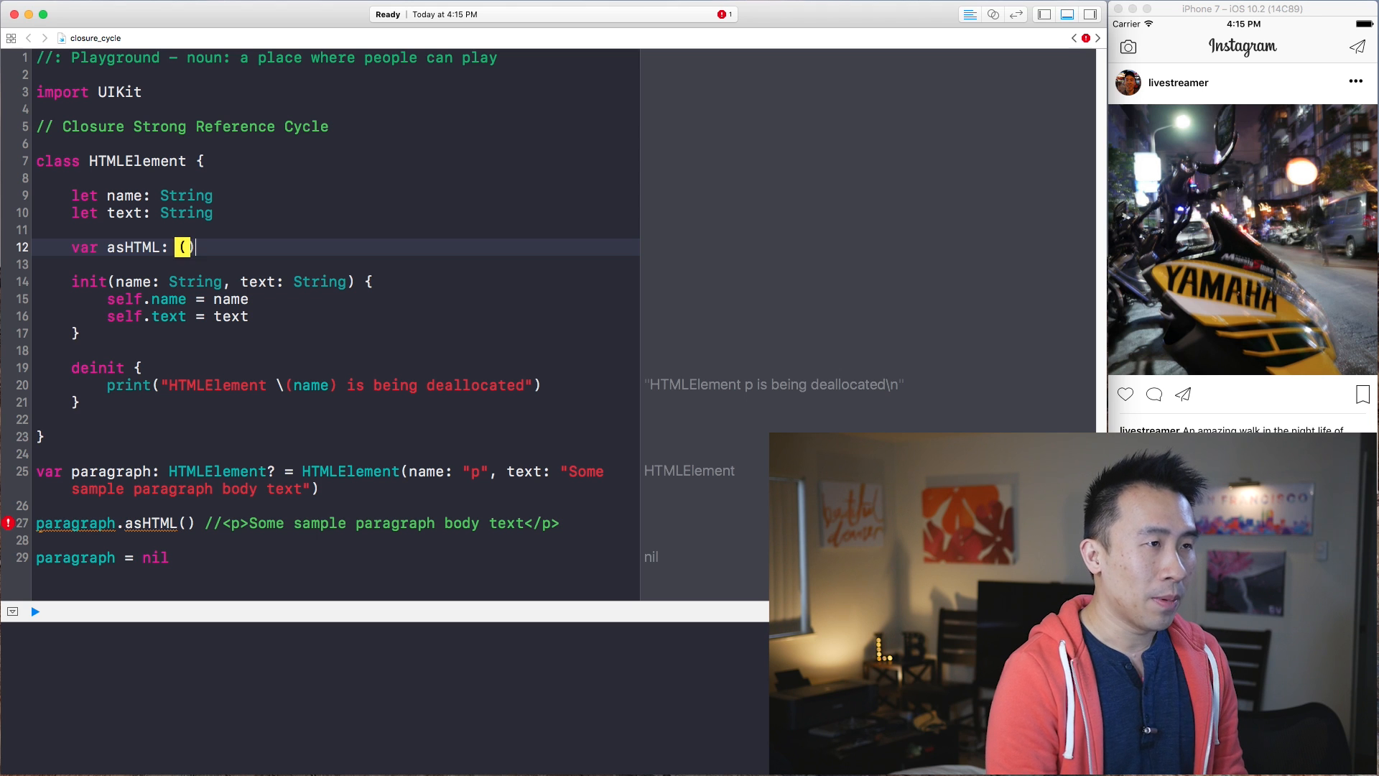
{"action": "type", "text": "> "}
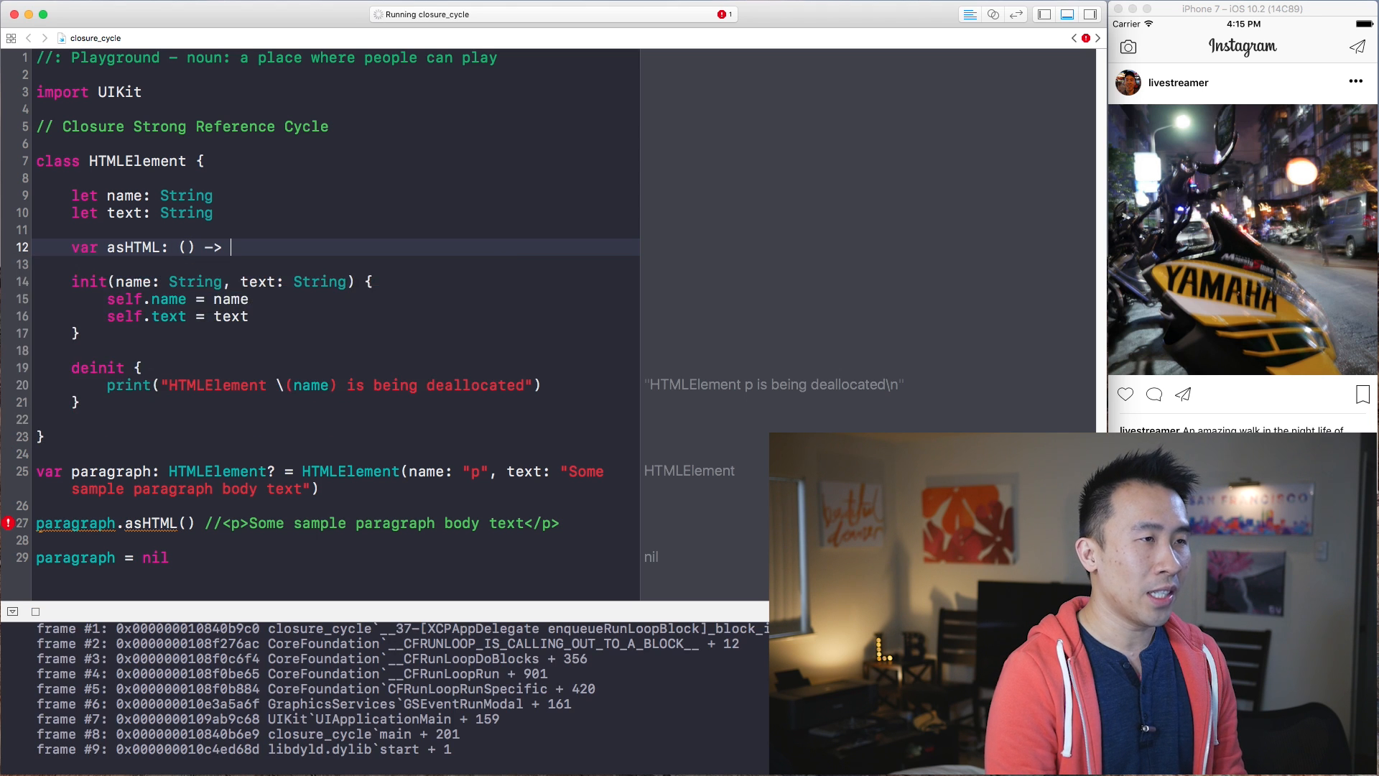
{"action": "type", "text": "String"}
{"action": "key", "text": "Return"}
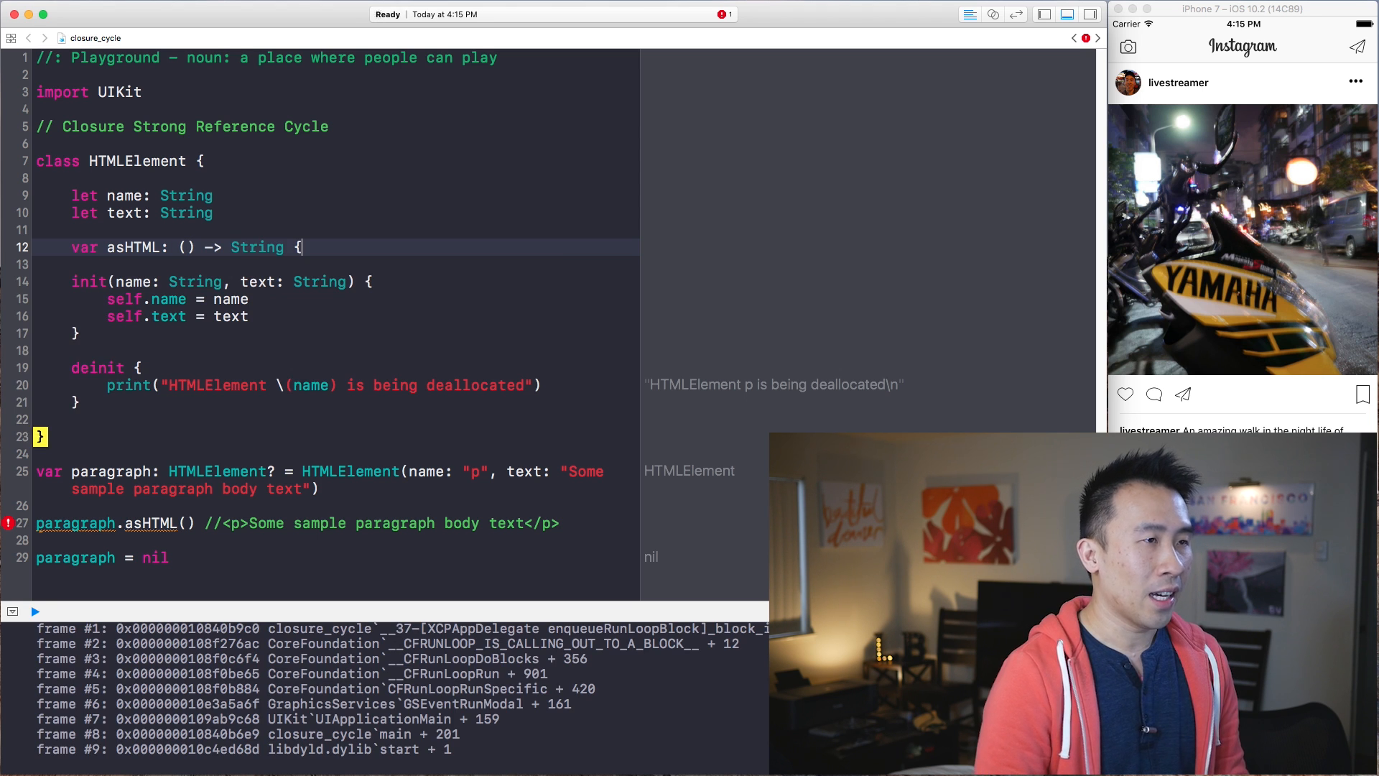
{"action": "key", "text": "Return"}
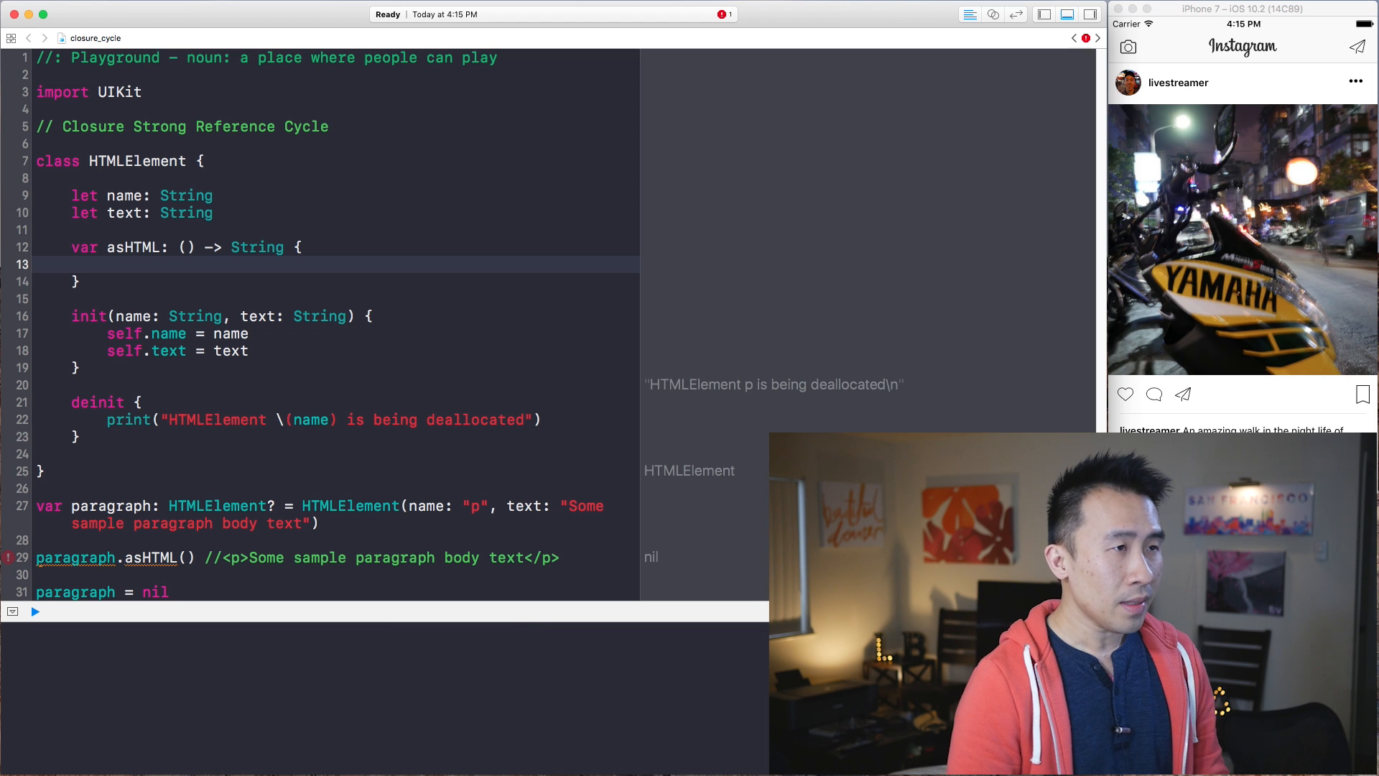
{"action": "key", "text": "Up"}
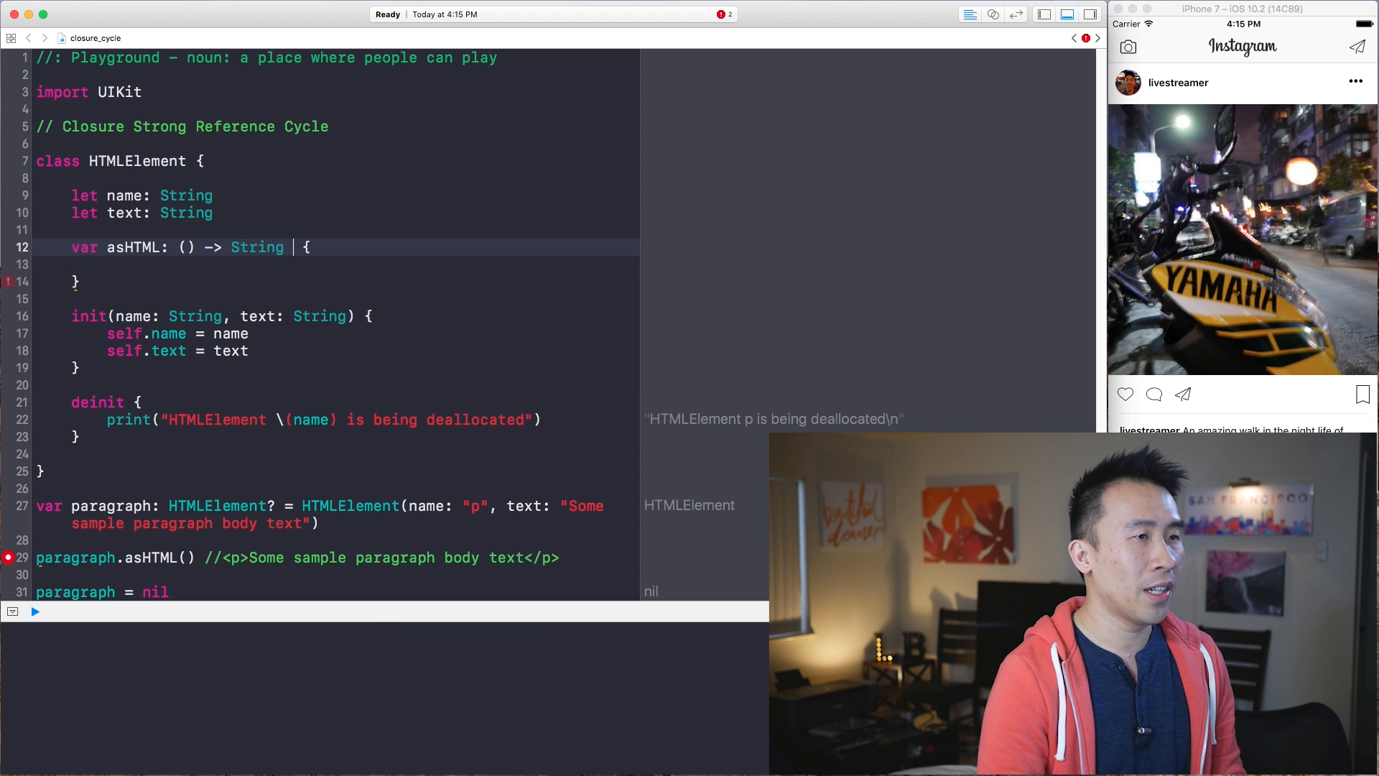
{"action": "type", "text": "="}
{"action": "key", "text": "Down"}
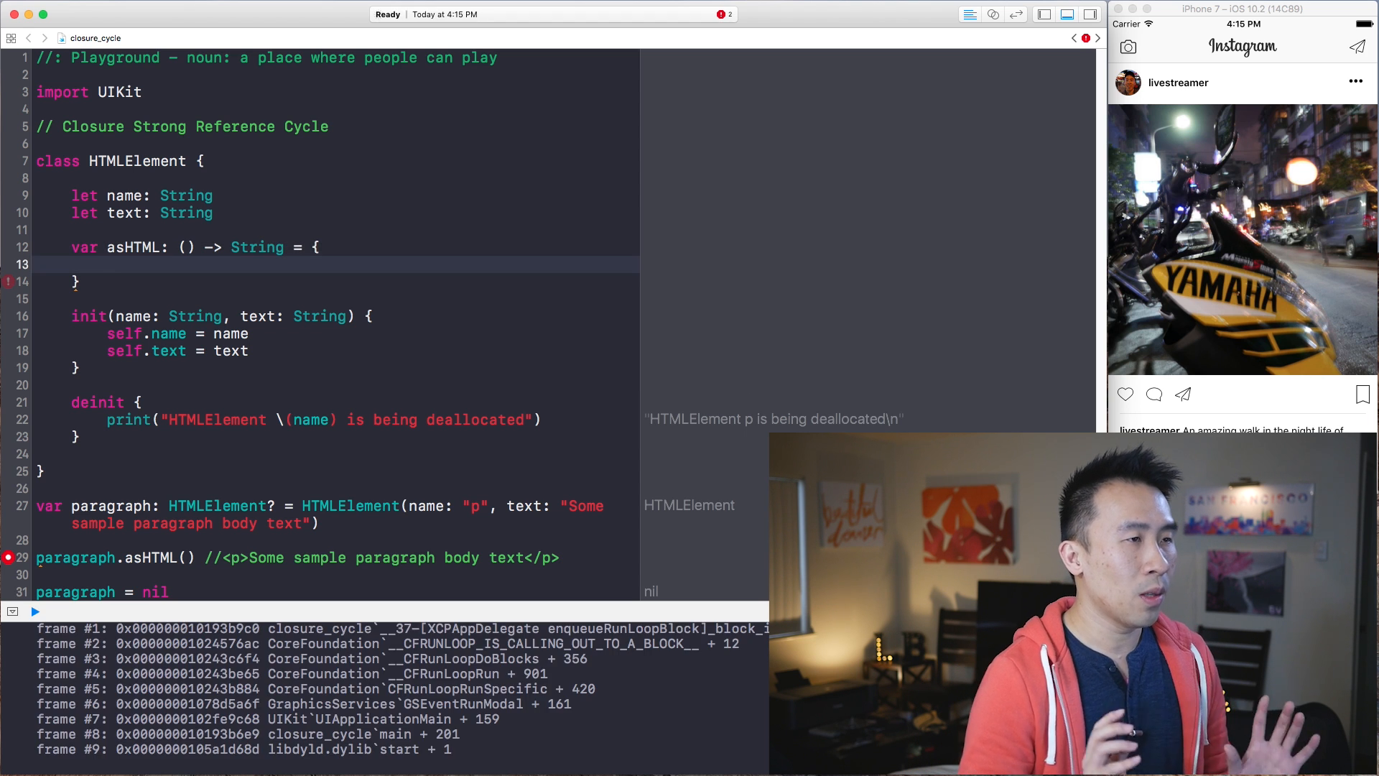
{"action": "type", "text": "return \"ABC"}
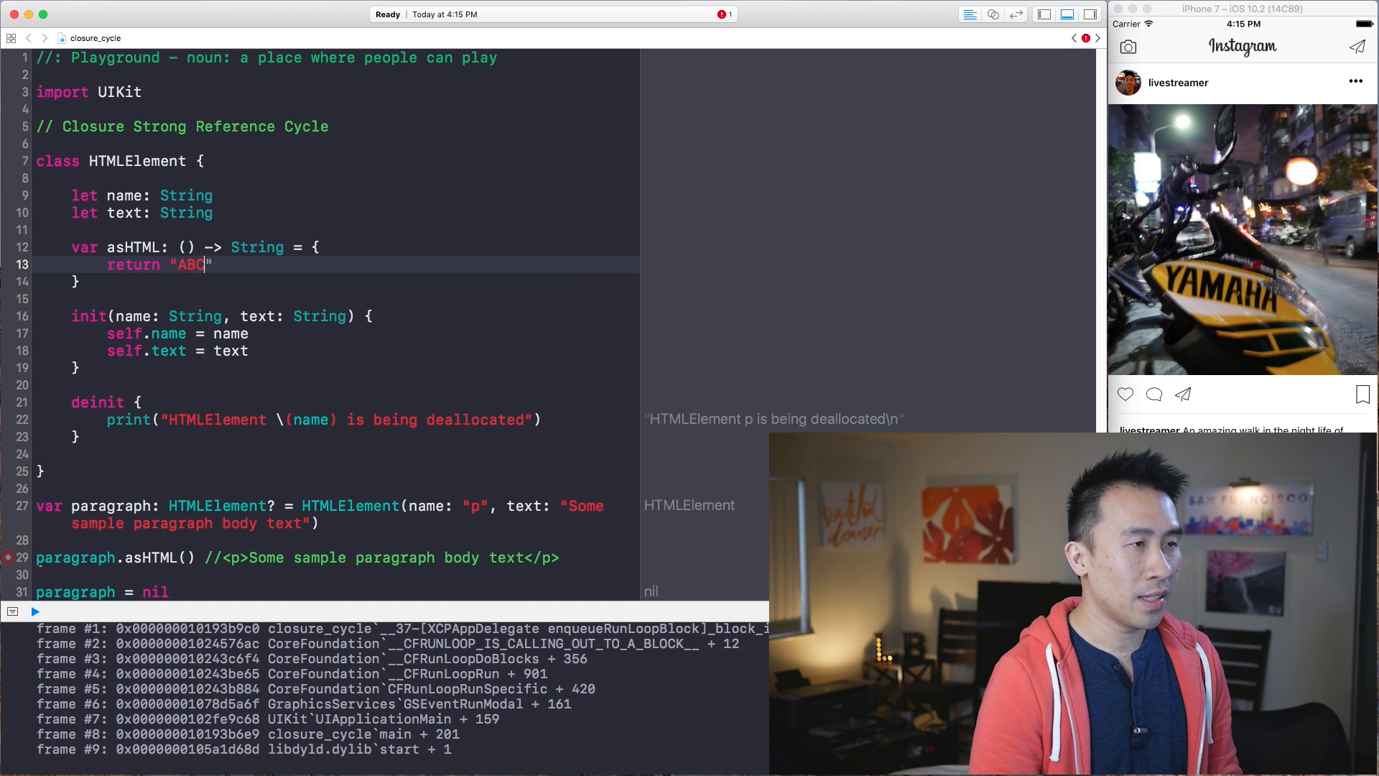
{"action": "key", "text": "Down"}
{"action": "key", "text": "Up"}
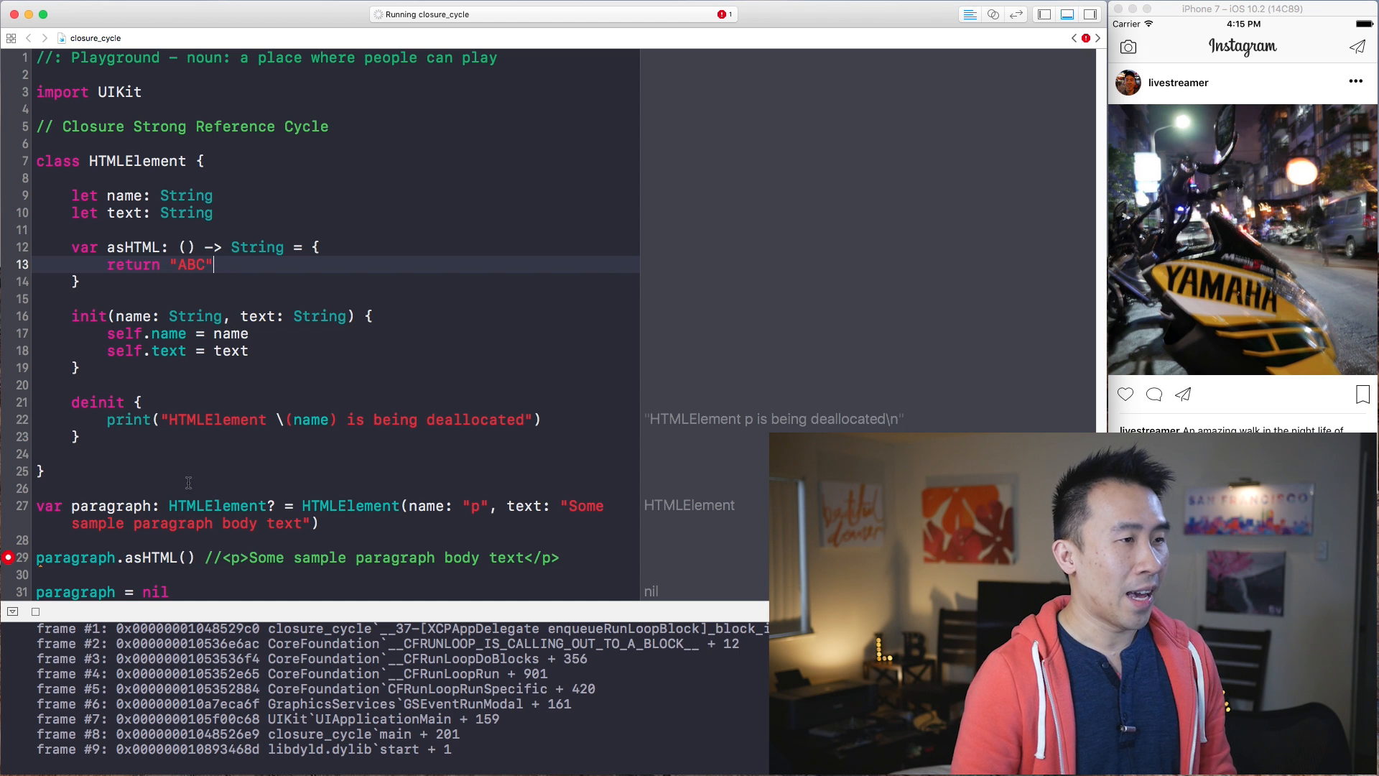
Change the call to paragraph?.asHTML() so the optional chains and the playground runs
{"action": "double_click", "coordinate": [97, 558]}
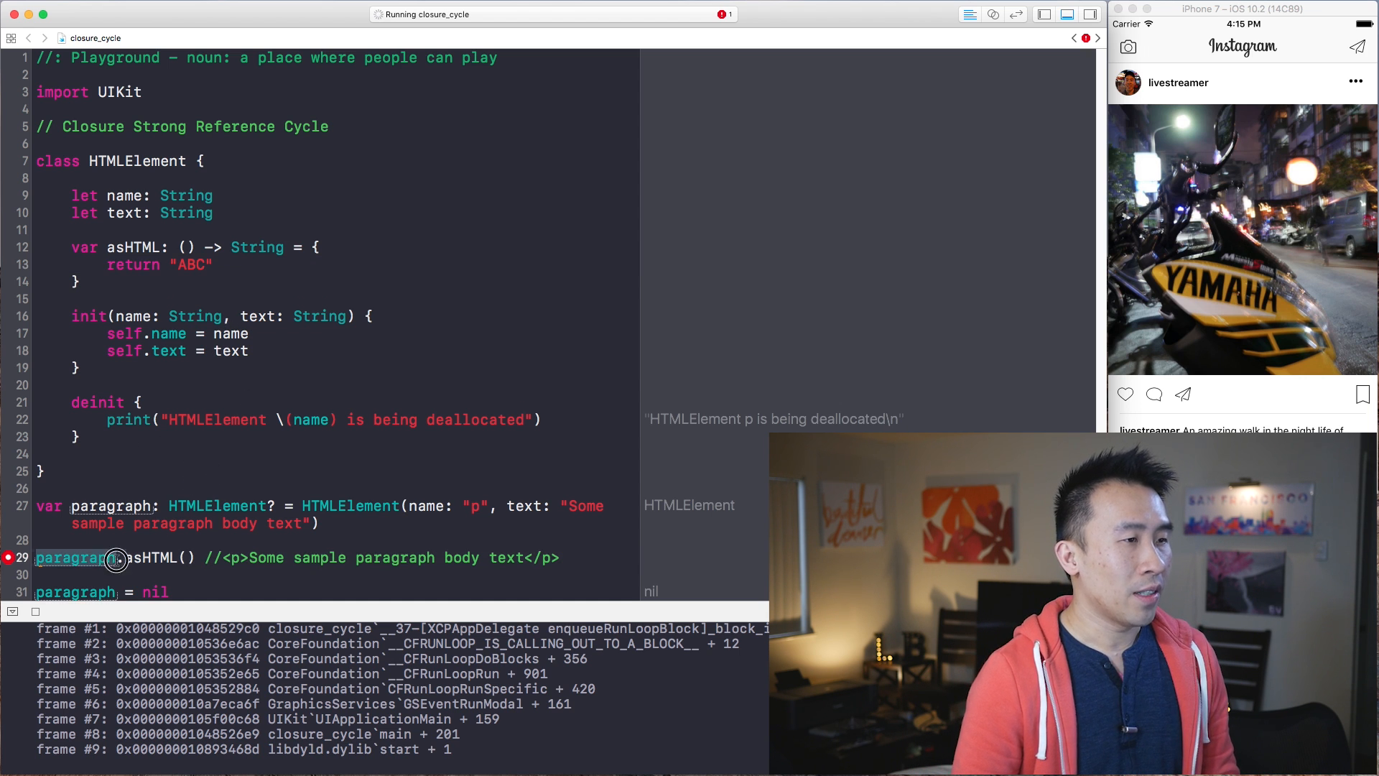
{"action": "left_click", "coordinate": [116, 558]}
{"action": "type", "text": "?"}
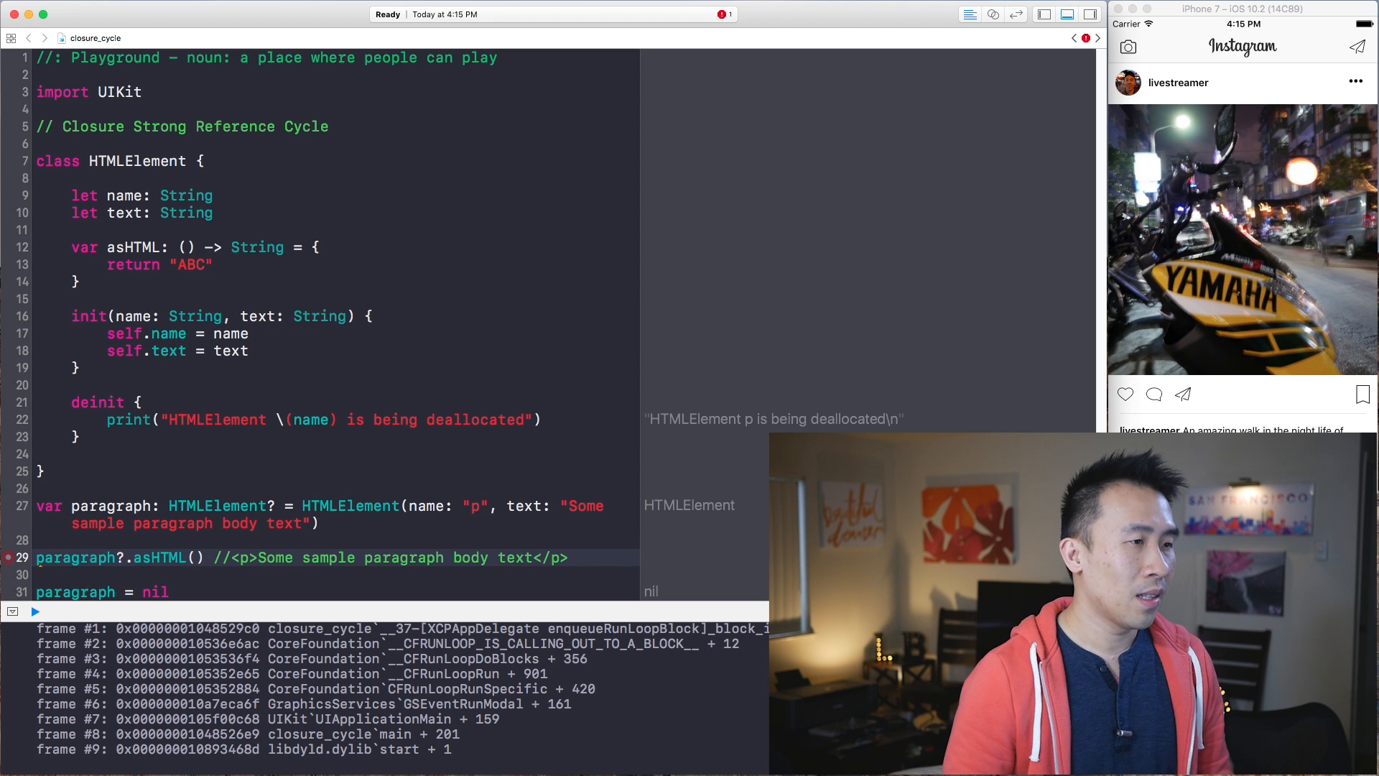
{"action": "double_click", "coordinate": [216, 506]}
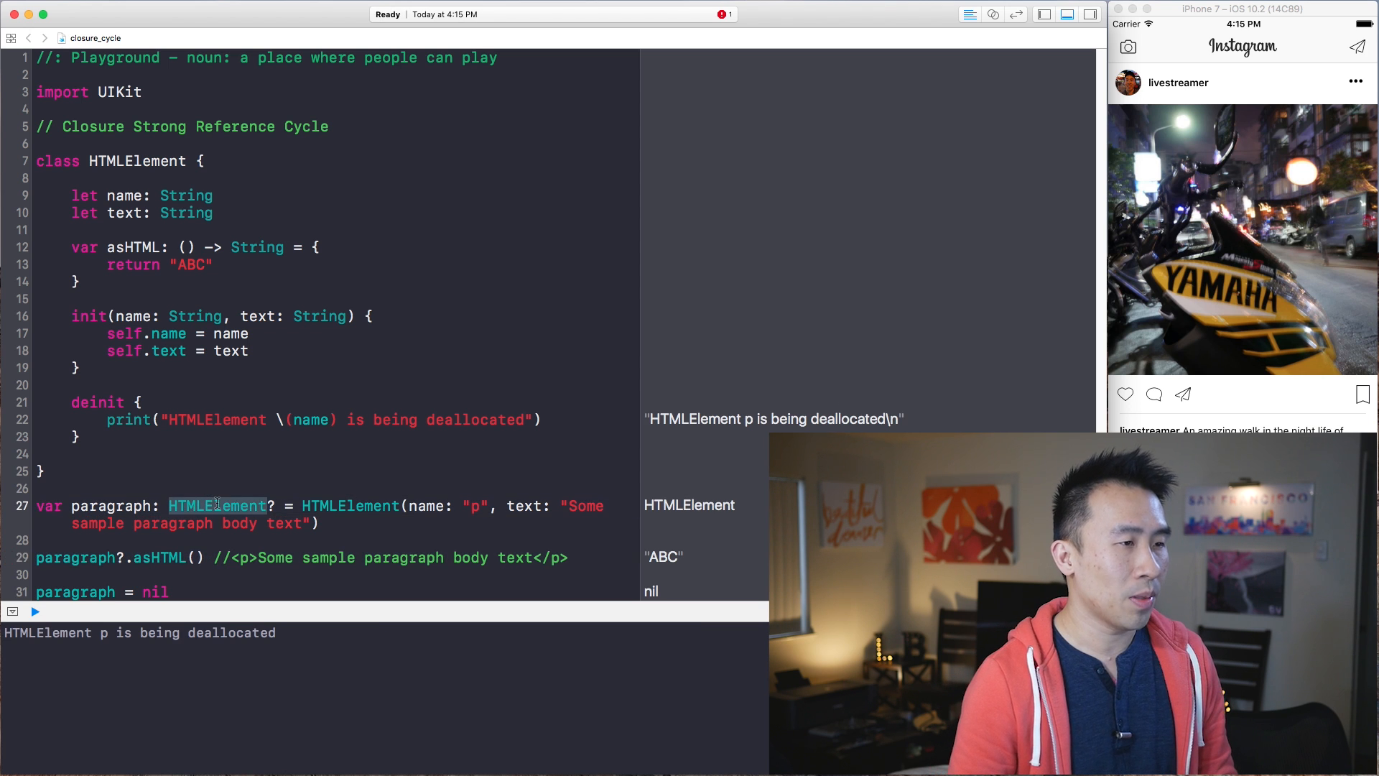
{"action": "left_click", "coordinate": [320, 591]}
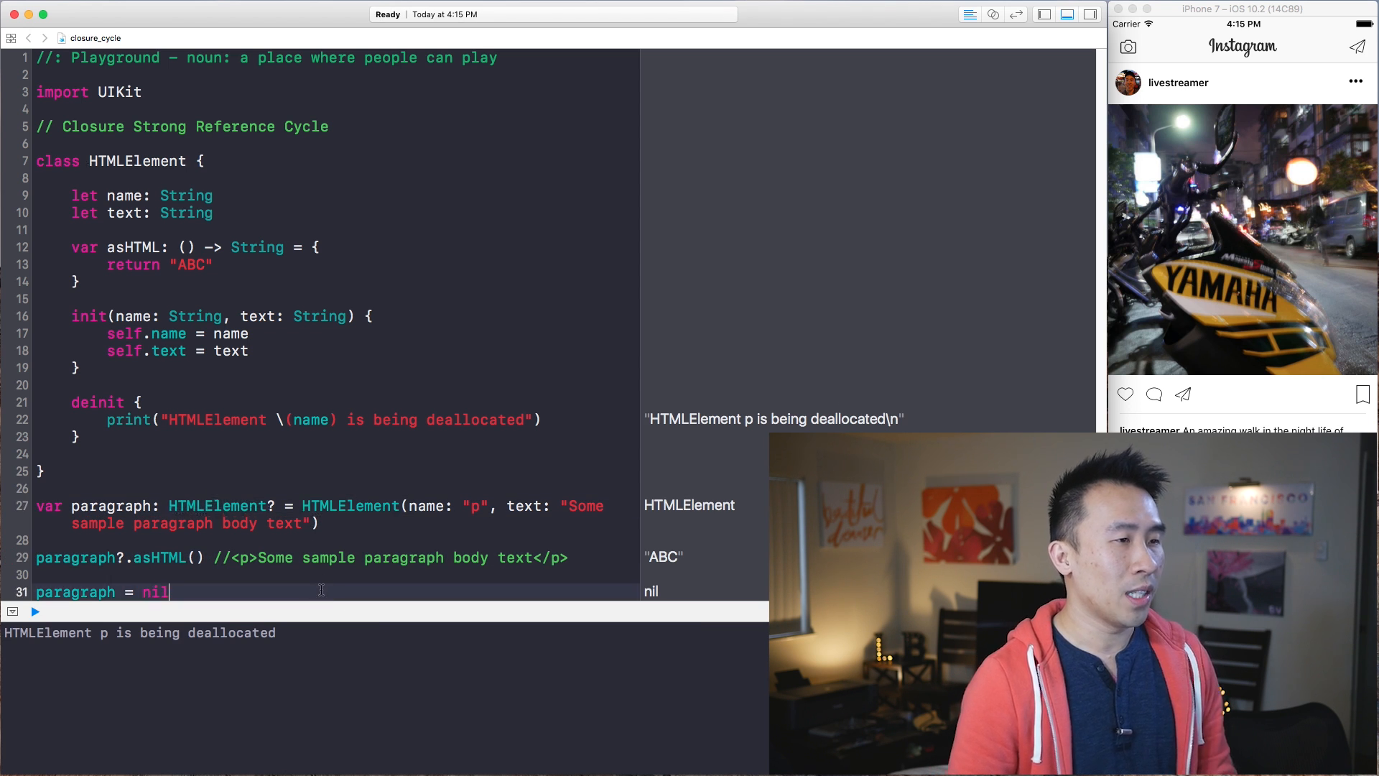
{"action": "key", "text": "Return"}
{"action": "key", "text": "Return"}
{"action": "key", "text": "Return"}
{"action": "key", "text": "Return"}
{"action": "key", "text": "Return"}
{"action": "key", "text": "Return"}
{"action": "key", "text": "Return"}
{"action": "key", "text": "Return"}
{"action": "key", "text": "Return"}
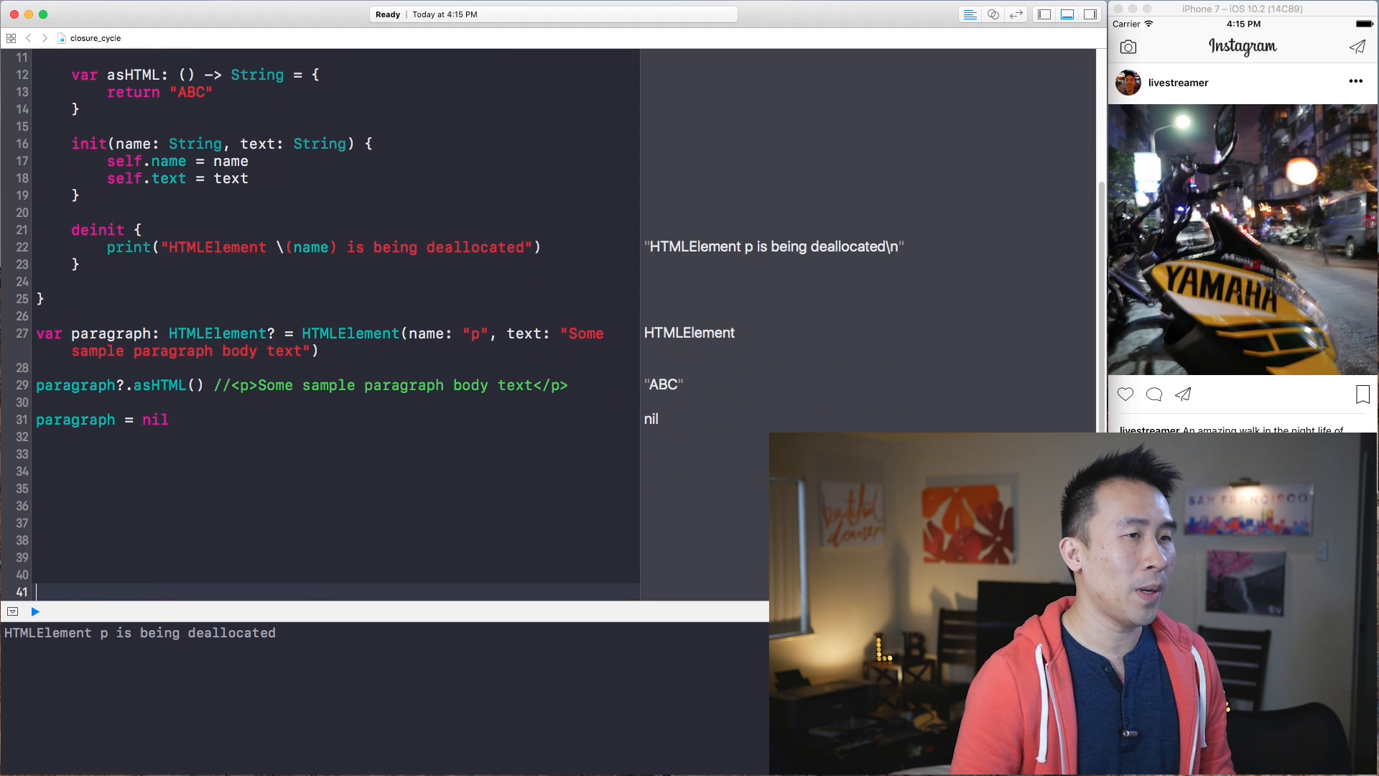
Verify the call returns "ABC" and trace it back to the return "ABC" in asHTML
{"action": "left_click", "coordinate": [259, 419]}
{"action": "double_click", "coordinate": [159, 385]}
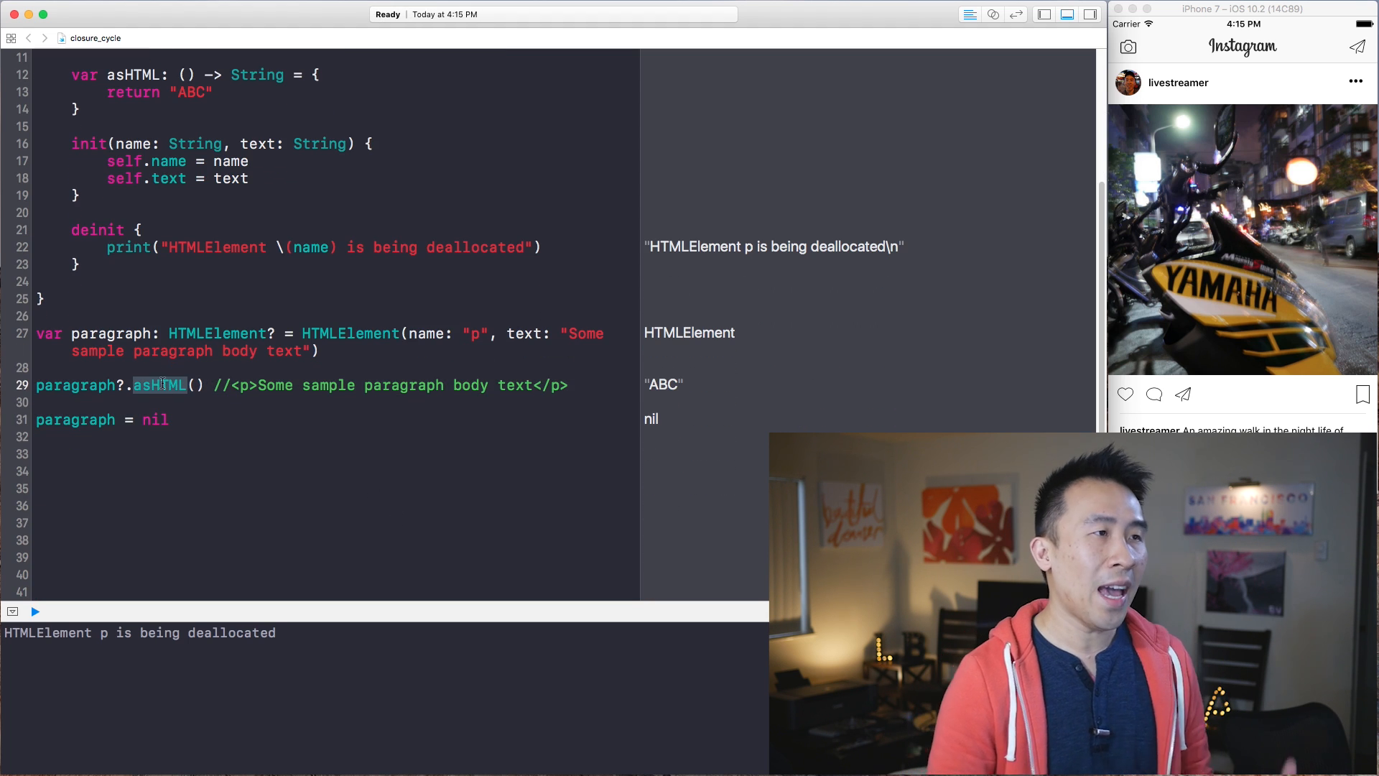
{"action": "scroll", "coordinate": [324, 323], "scroll_direction": "up", "scroll_amount": 1}
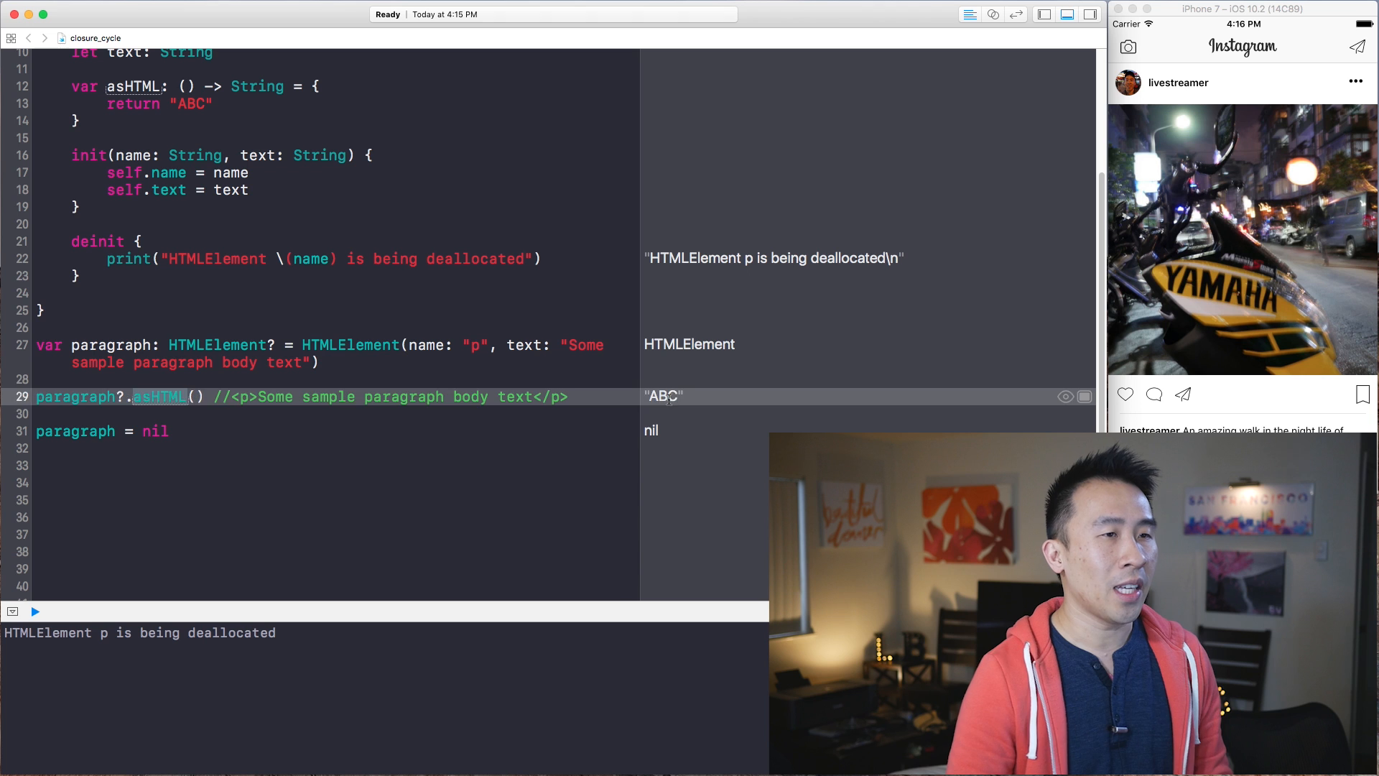
{"action": "double_click", "coordinate": [665, 396]}
{"action": "left_click", "coordinate": [114, 86]}
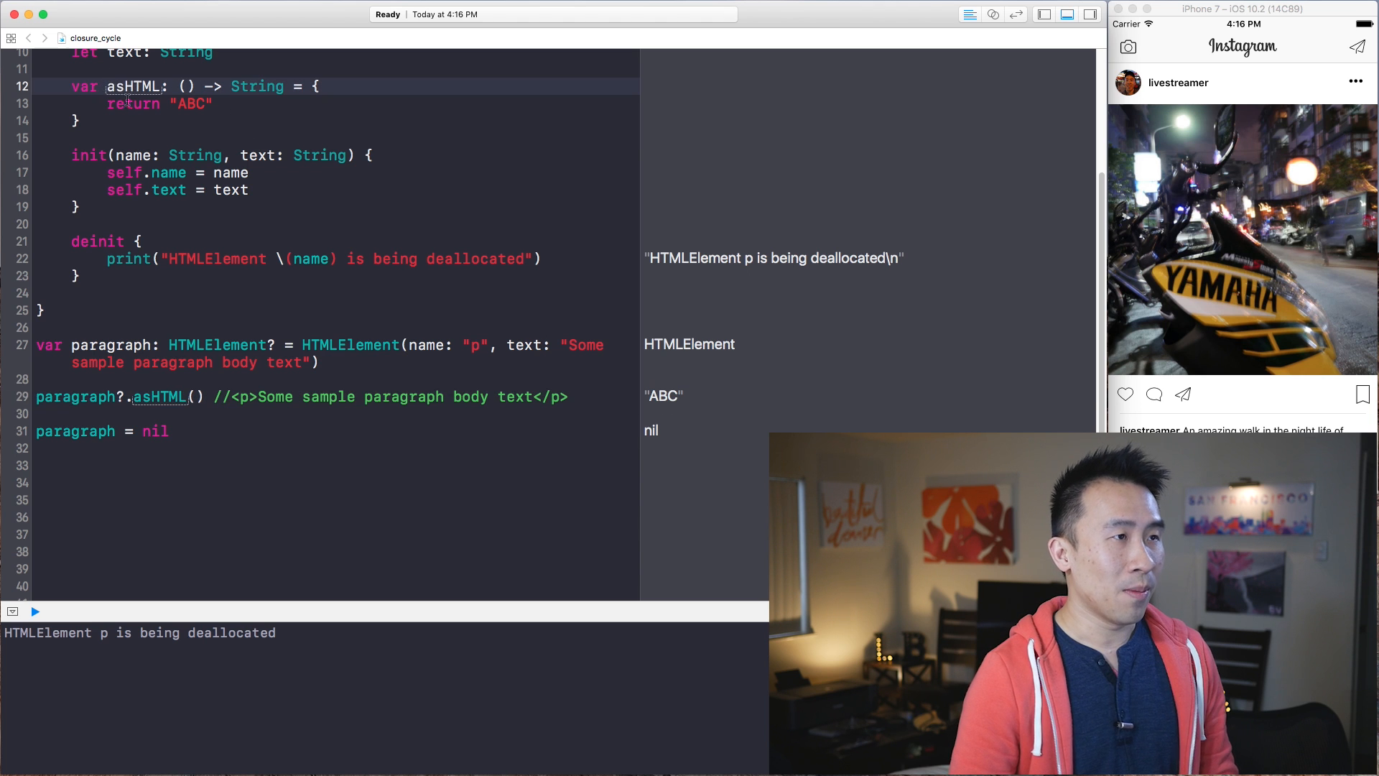
{"action": "scroll", "coordinate": [128, 101], "scroll_direction": "up", "scroll_amount": 3}
{"action": "mouse_move", "coordinate": [127, 158]}
{"action": "left_mouse_down"}
{"action": "mouse_move", "coordinate": [108, 154]}
{"action": "mouse_move", "coordinate": [199, 159]}
{"action": "left_mouse_up"}
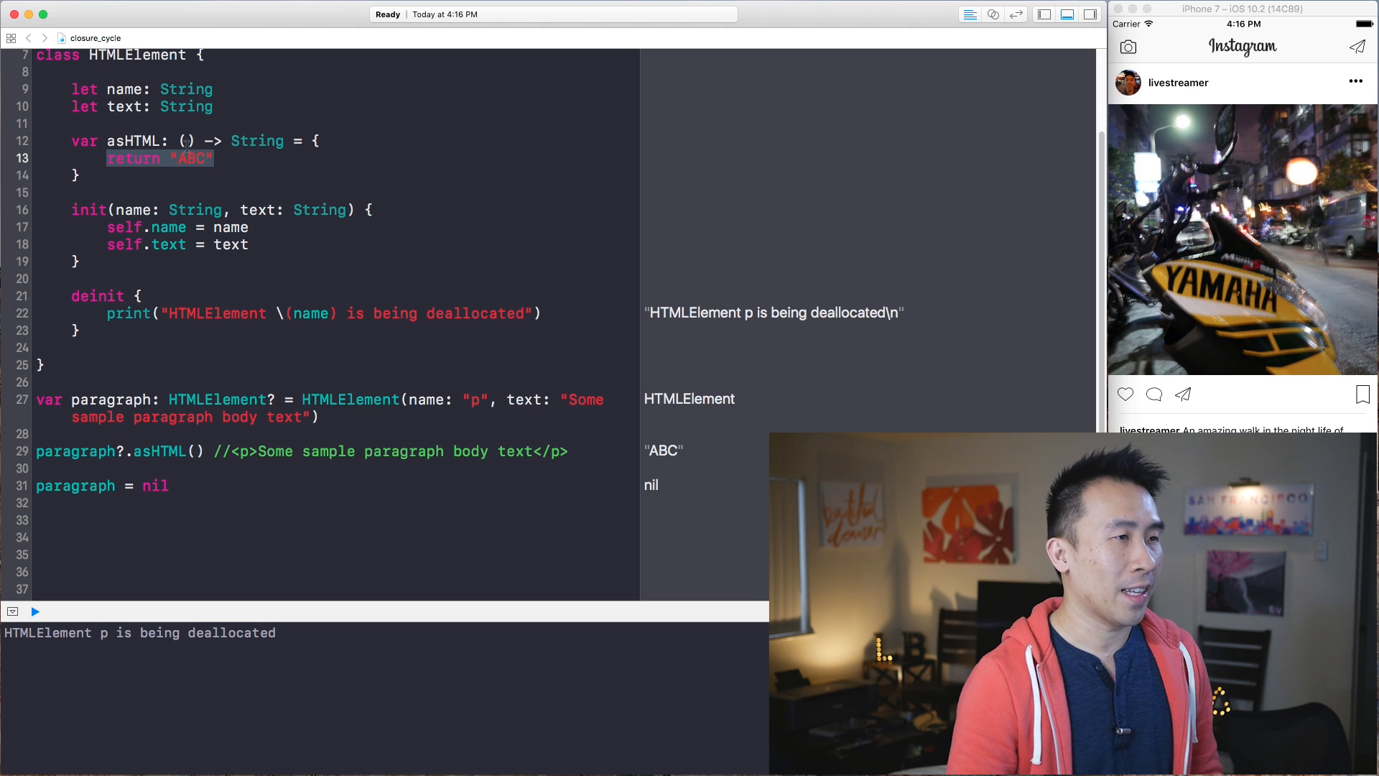
Replace "ABC" with "<\(self.name)>\(self.text)</\(name)>" built from the name and text properties
{"action": "left_click", "coordinate": [77, 142]}
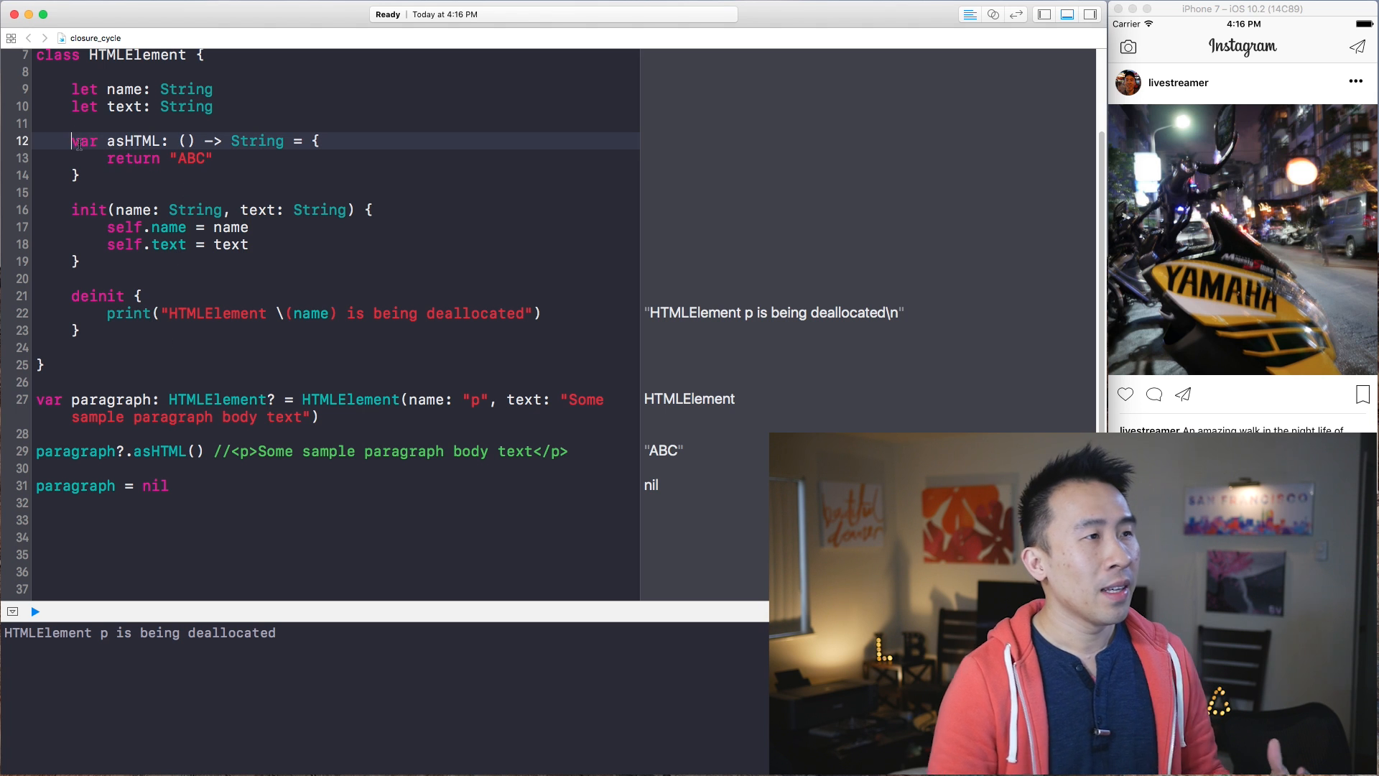
{"action": "scroll", "coordinate": [126, 185], "scroll_direction": "up", "scroll_amount": 1}
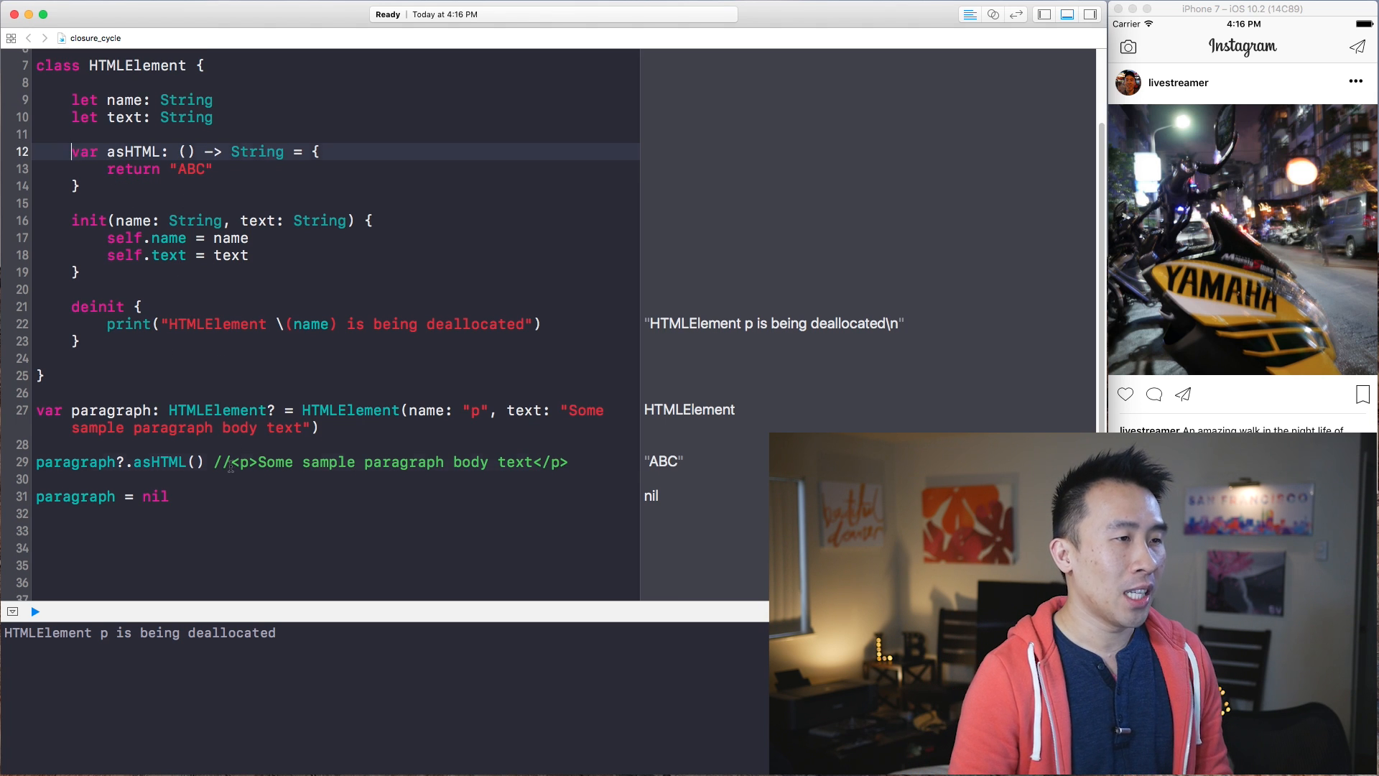
{"action": "left_click_drag", "start_coordinate": [232, 464], "coordinate": [451, 461]}
{"action": "double_click", "coordinate": [412, 463]}
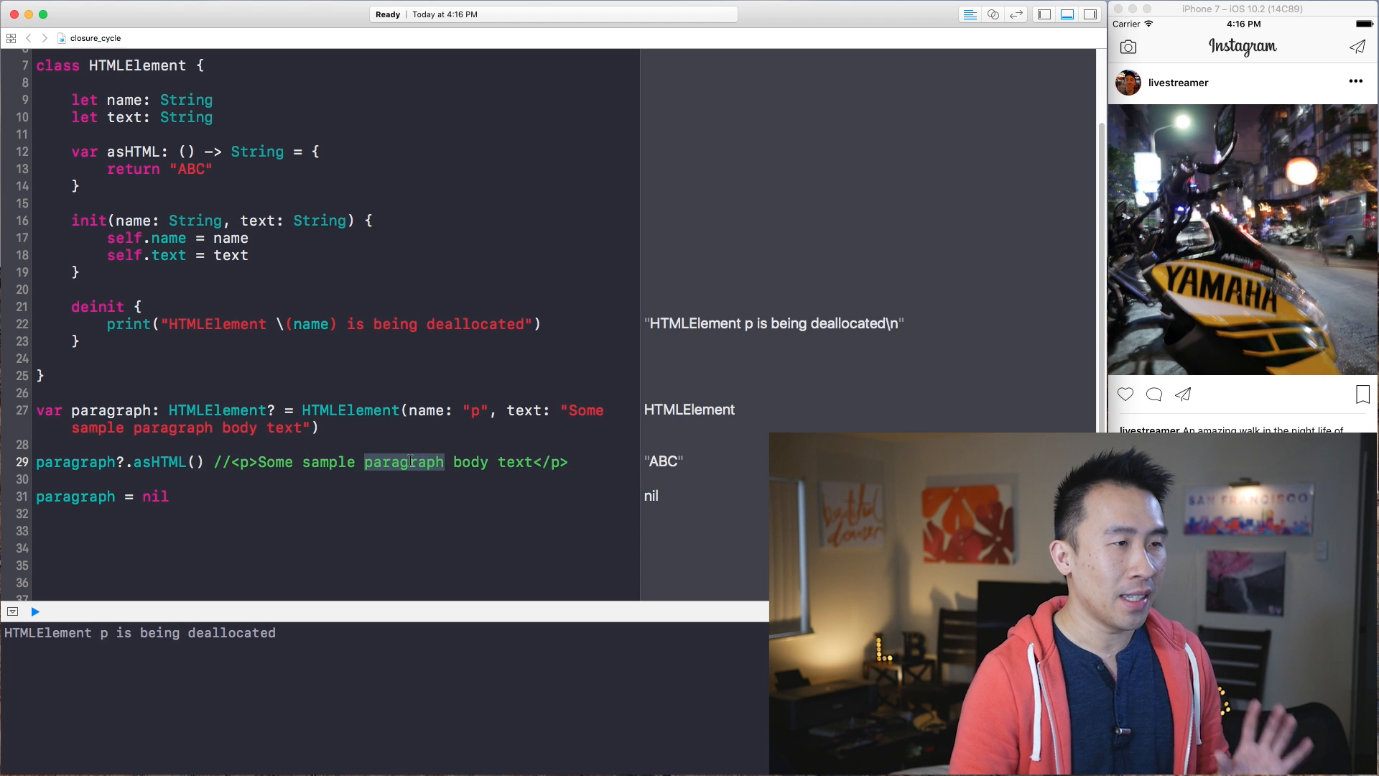
{"action": "double_click", "coordinate": [125, 99]}
{"action": "double_click", "coordinate": [126, 117]}
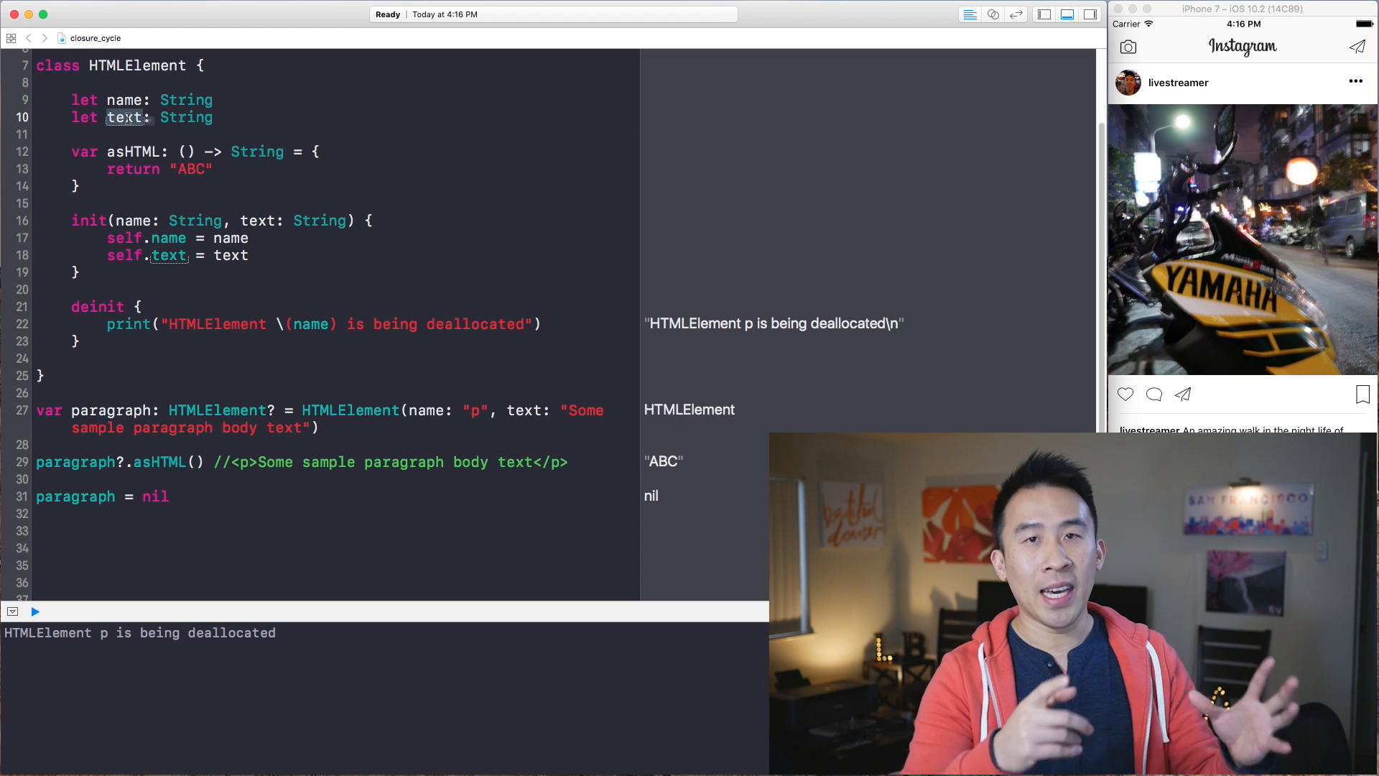
{"action": "double_click", "coordinate": [190, 169]}
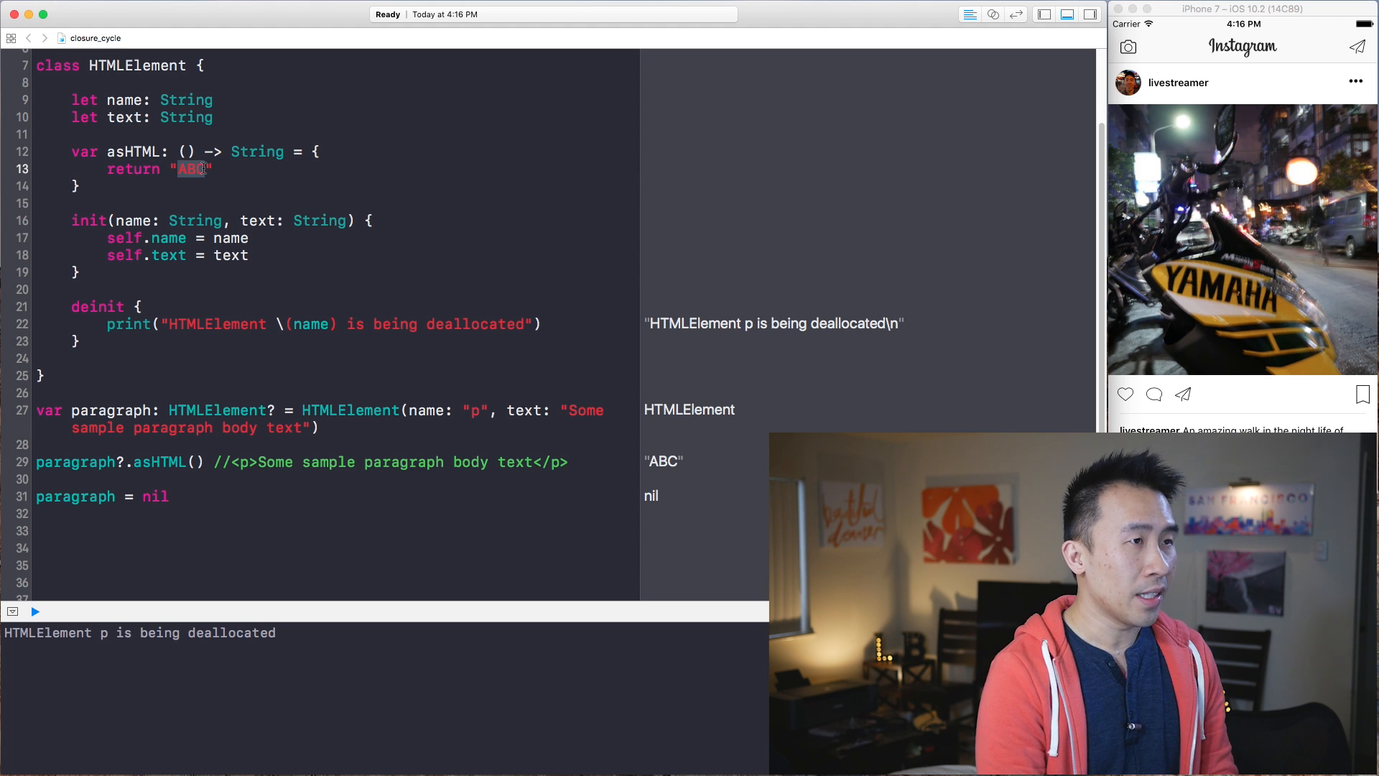
{"action": "type", "text": "<"}
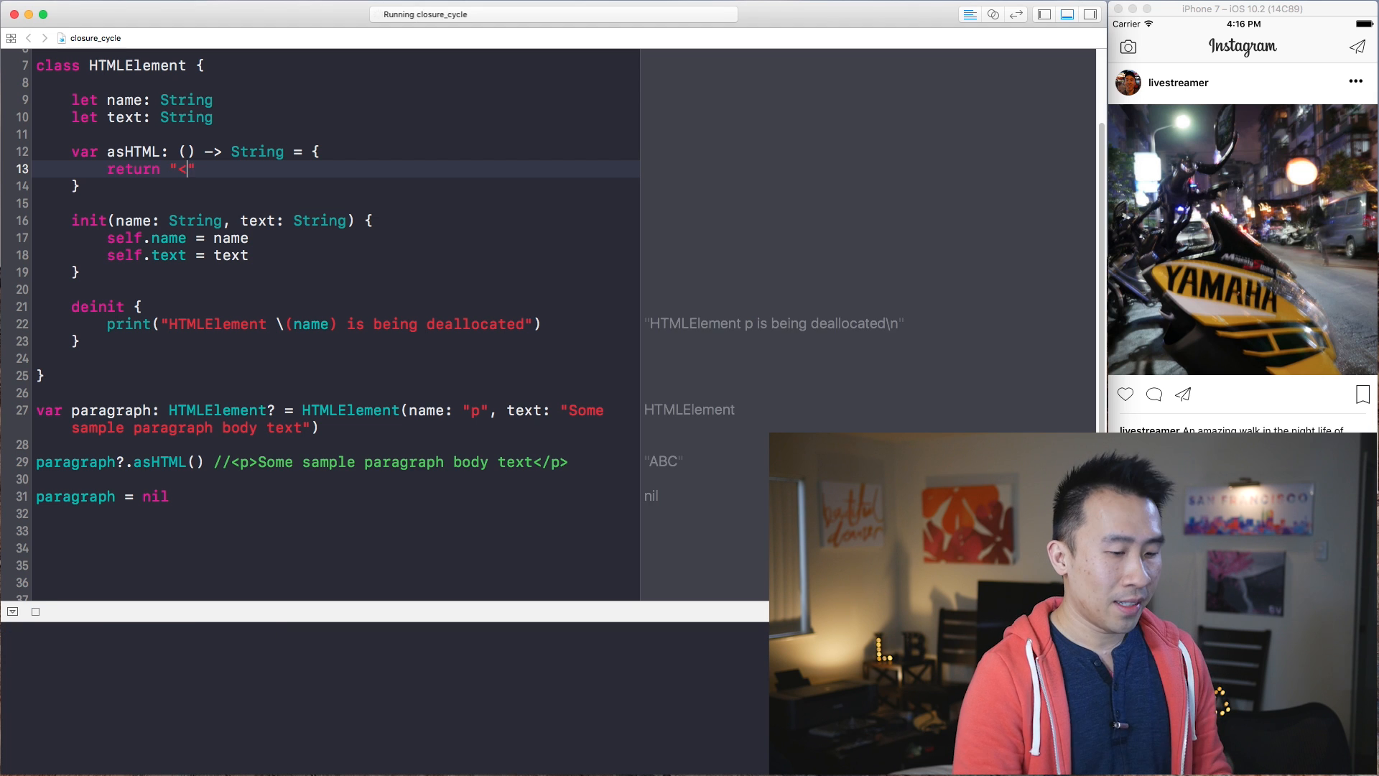
{"action": "type", "text": "\\("}
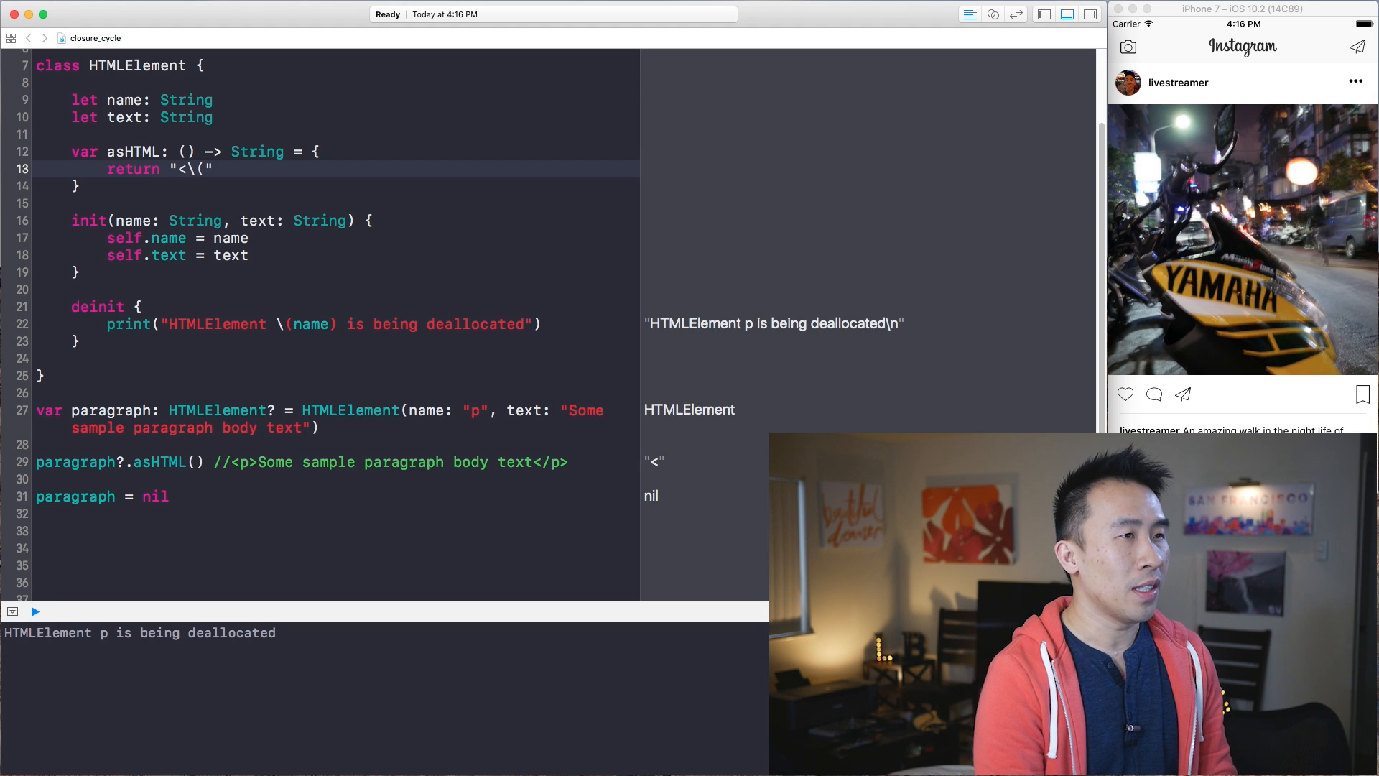
{"action": "type", "text": "self.name)"}
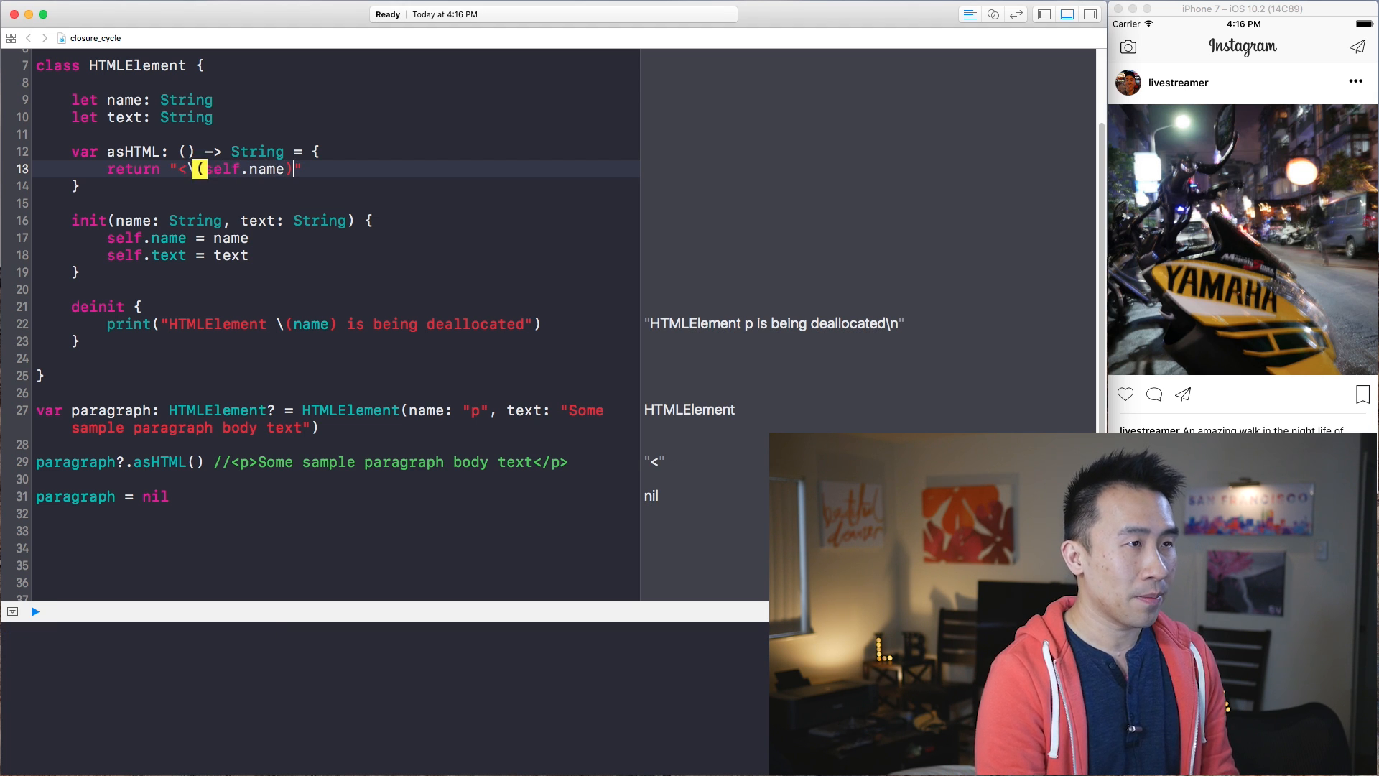
{"action": "type", "text": ">\\("}
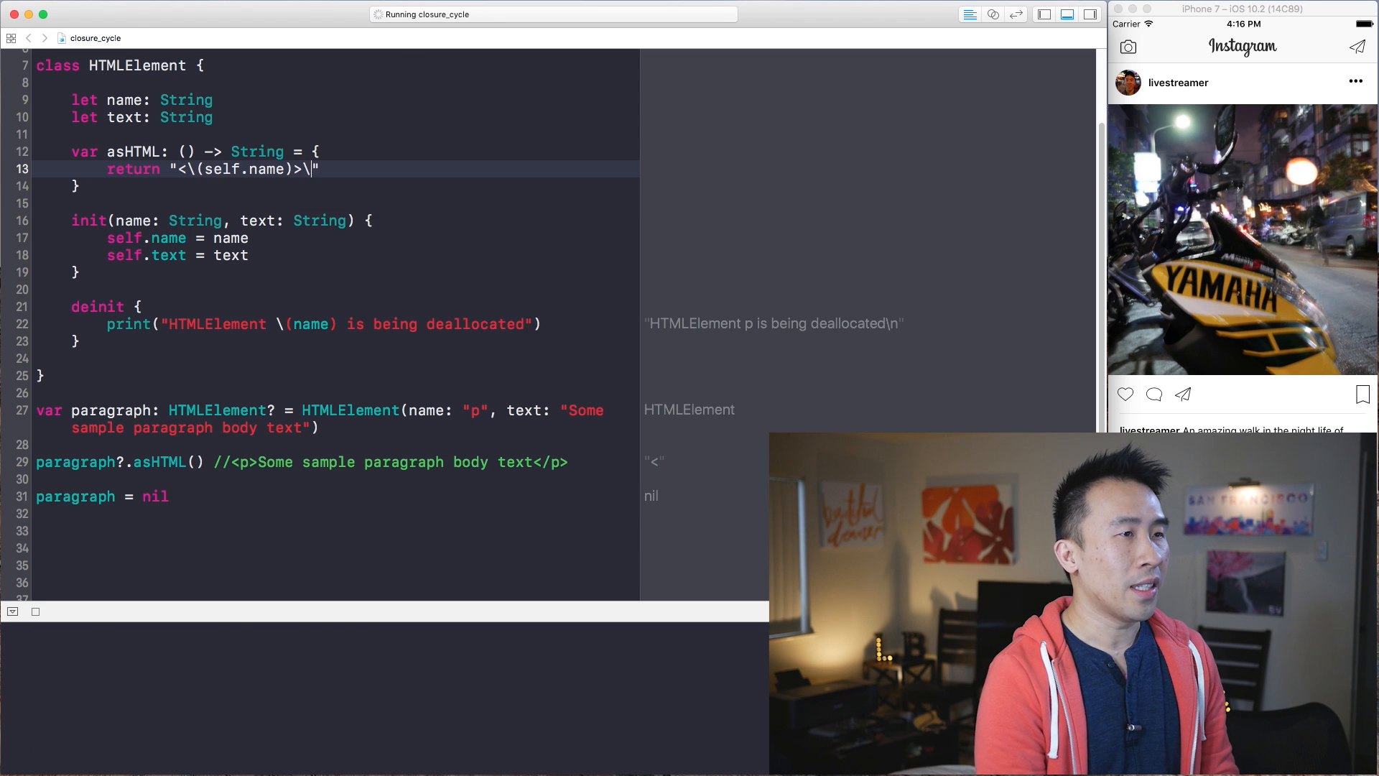
{"action": "type", "text": "self.text)</"}
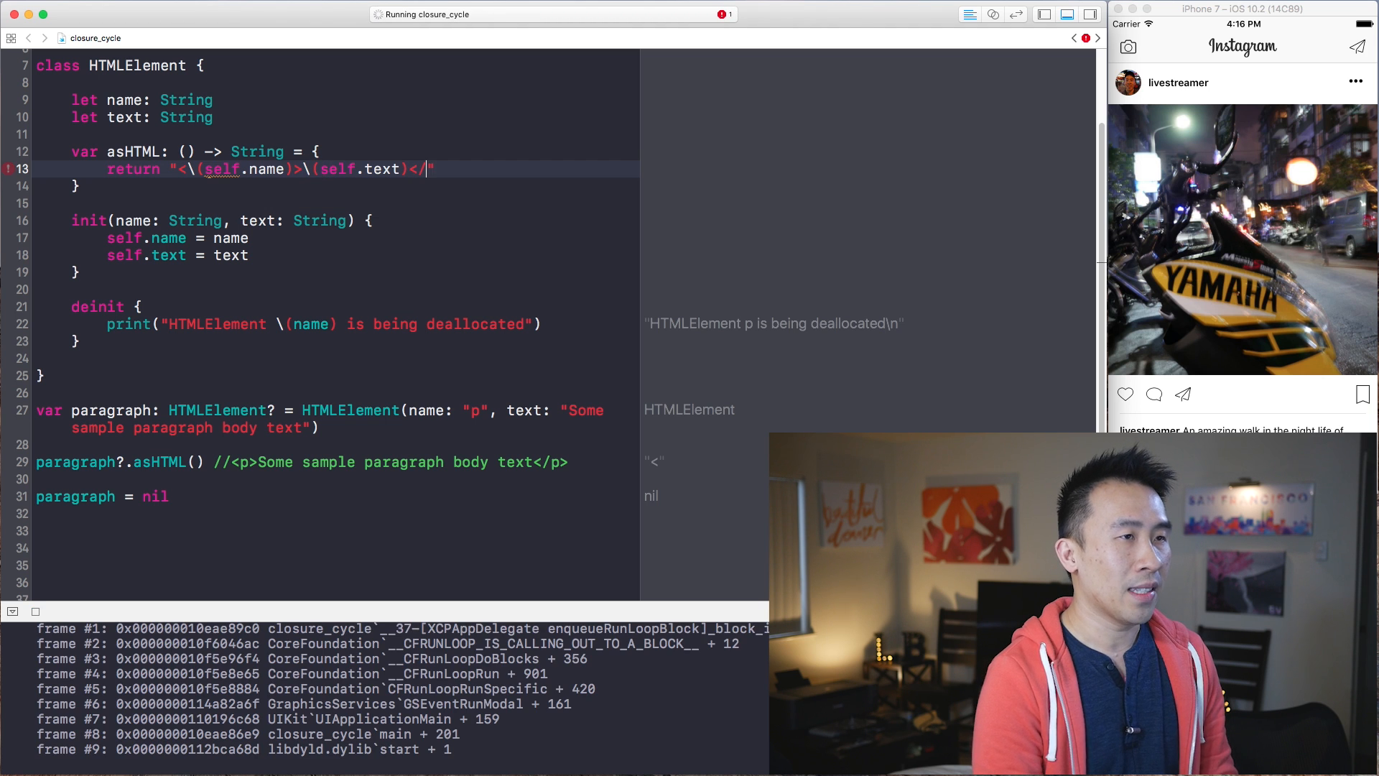
{"action": "type", "text": "\\(name)>"}
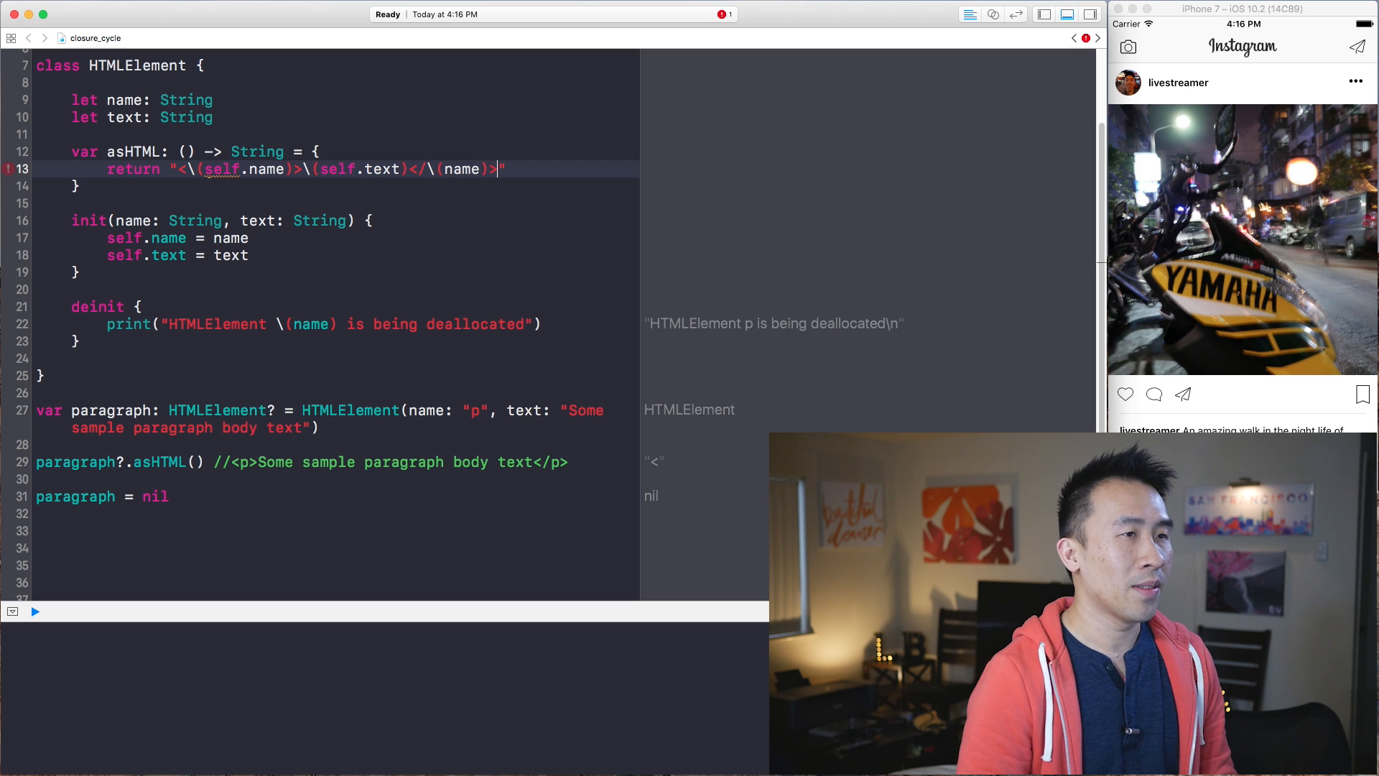
Use self.name in the closing tag and mark asHTML as lazy to clear the unresolved self error
{"action": "left_click_drag", "start_coordinate": [72, 151], "coordinate": [87, 186]}
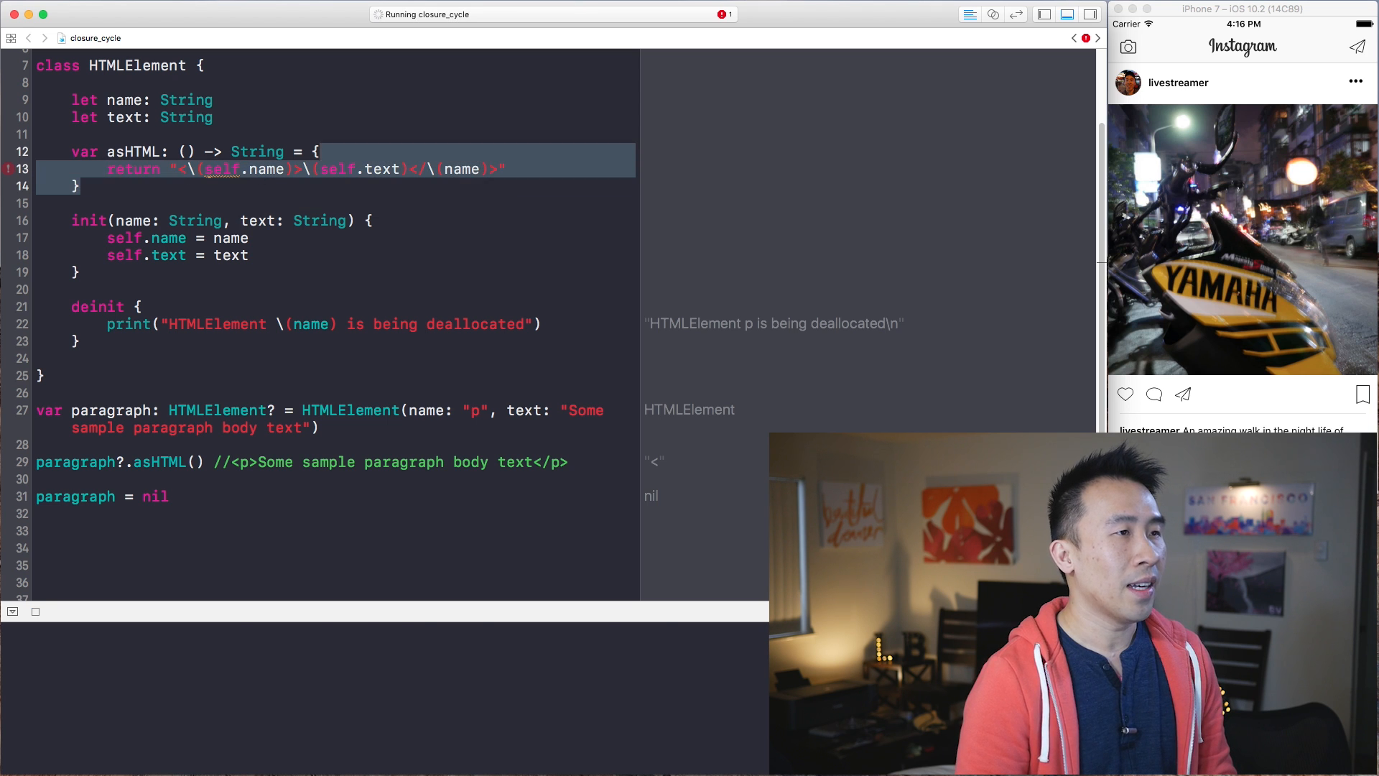
{"action": "left_click", "coordinate": [444, 168]}
{"action": "type", "text": "self."}
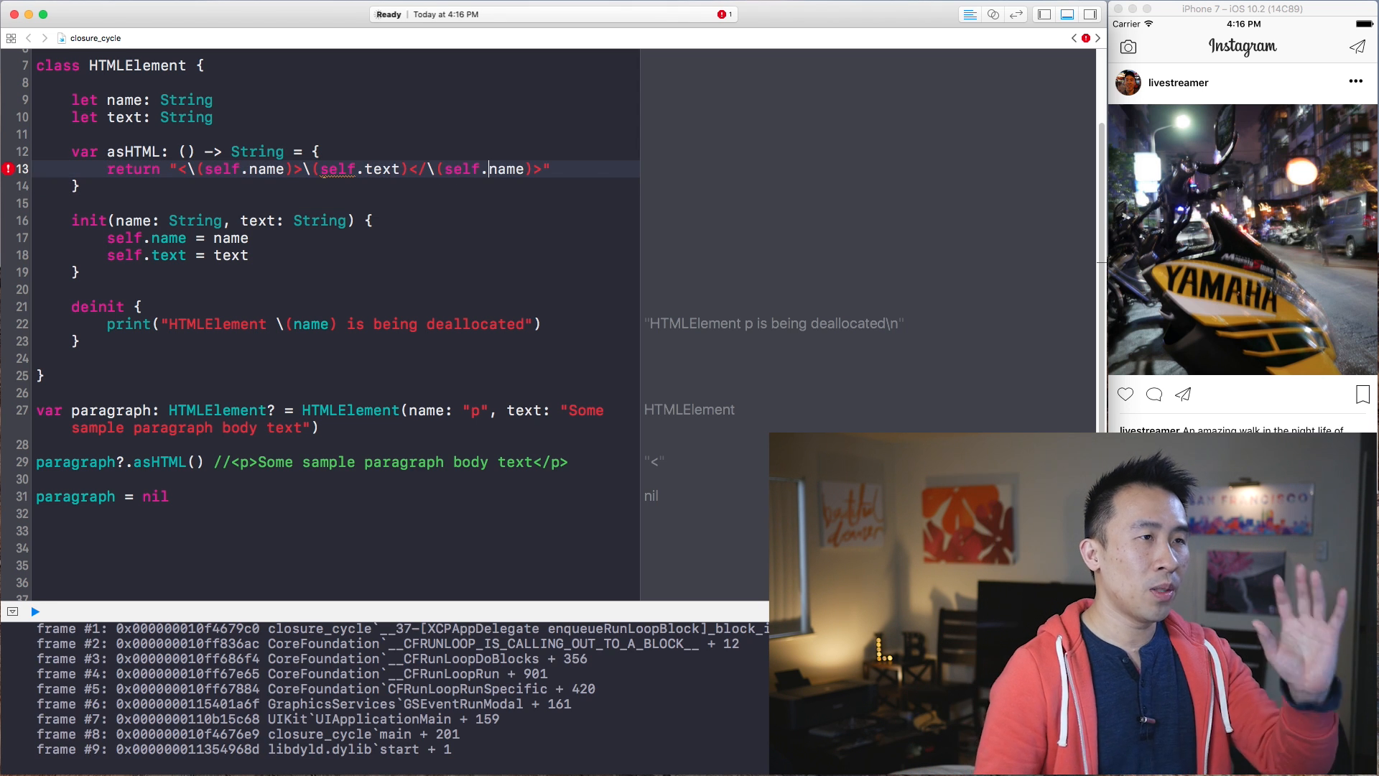
{"action": "left_click", "coordinate": [9, 169]}
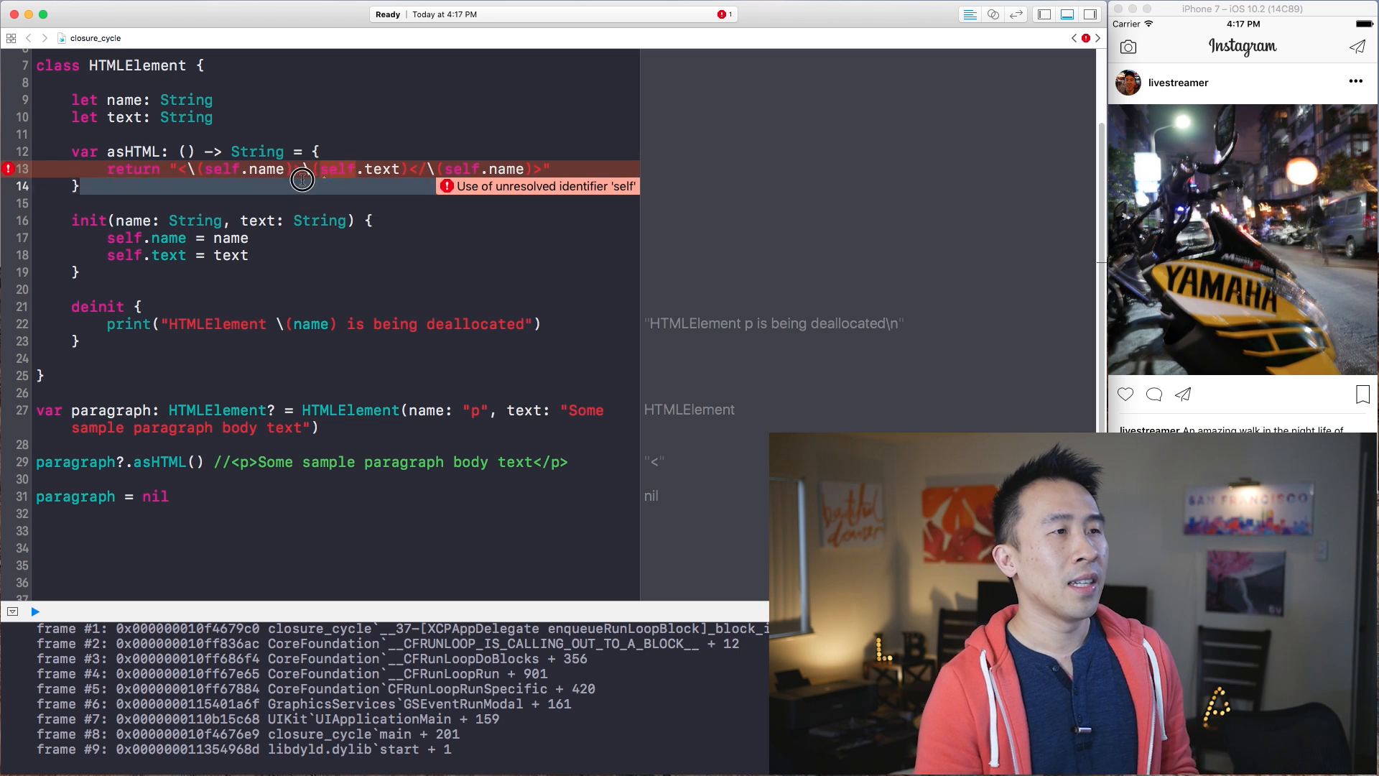
{"action": "left_click_drag", "start_coordinate": [80, 187], "coordinate": [297, 152]}
{"action": "left_click", "coordinate": [73, 152]}
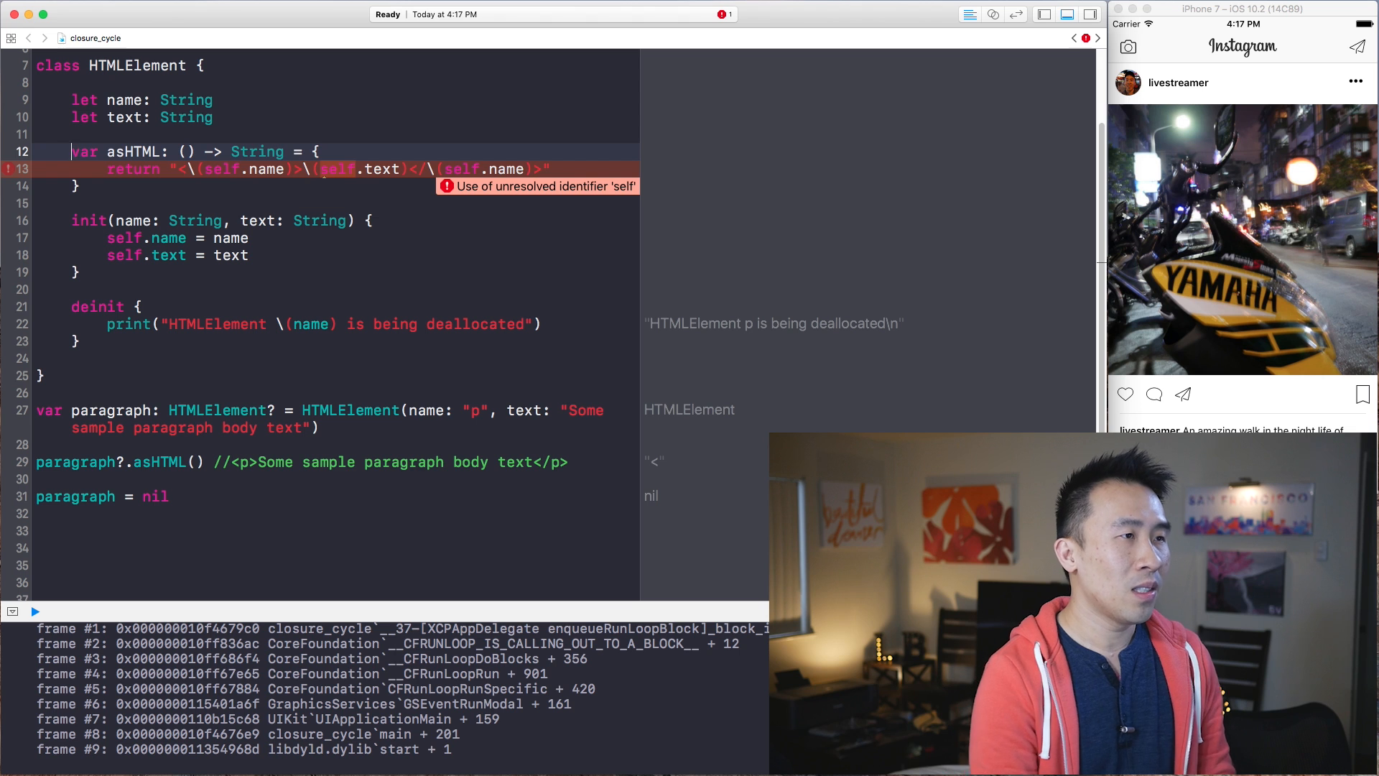
{"action": "type", "text": "lazy"}
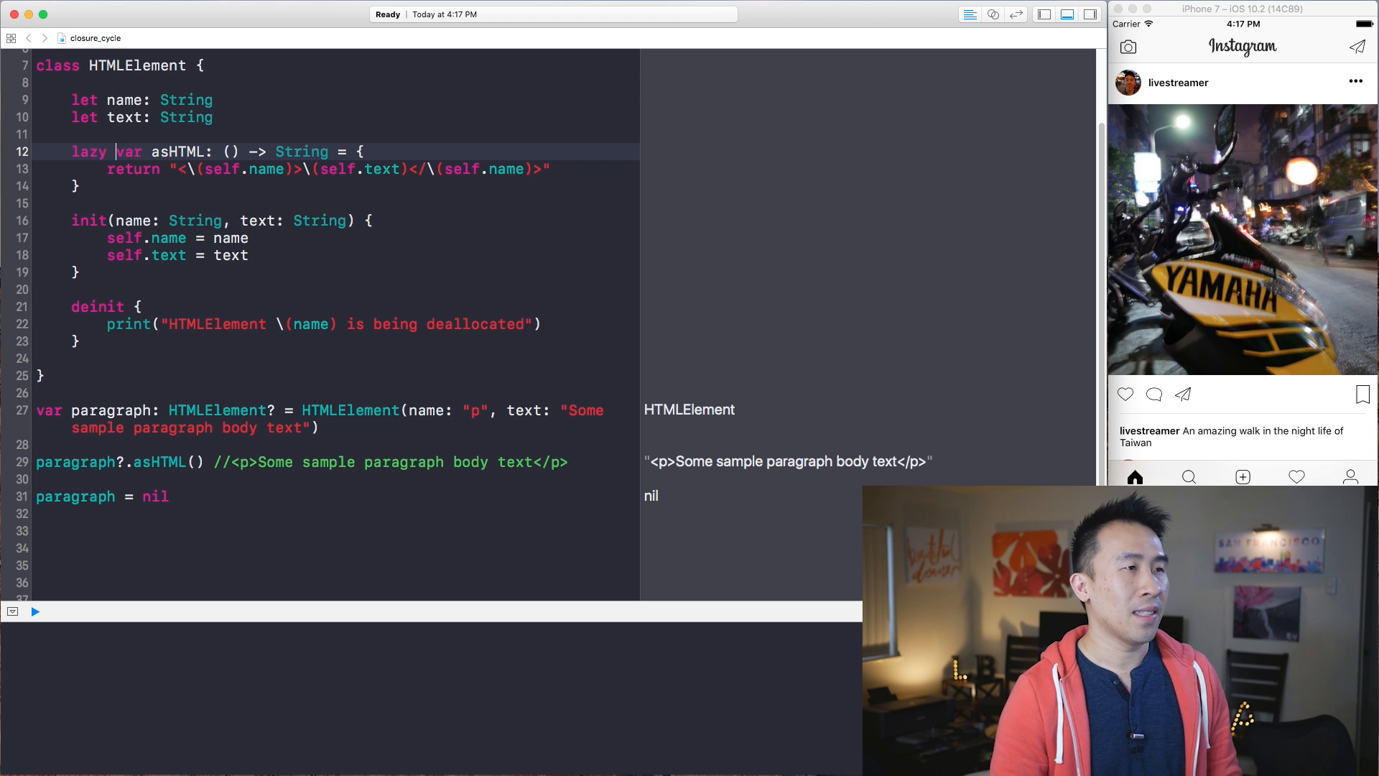
{"action": "double_click", "coordinate": [223, 169]}
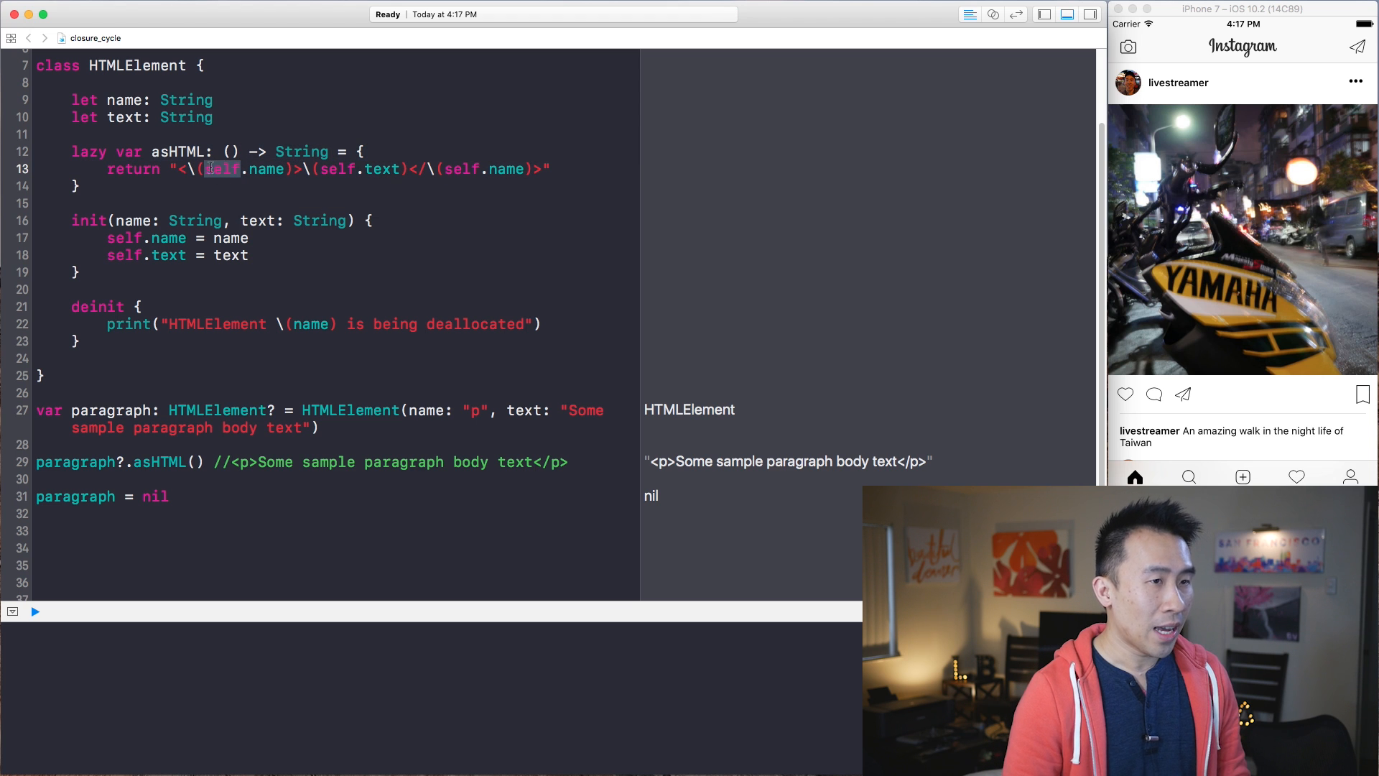
{"action": "left_click", "coordinate": [350, 355]}
{"action": "left_click", "coordinate": [430, 388]}
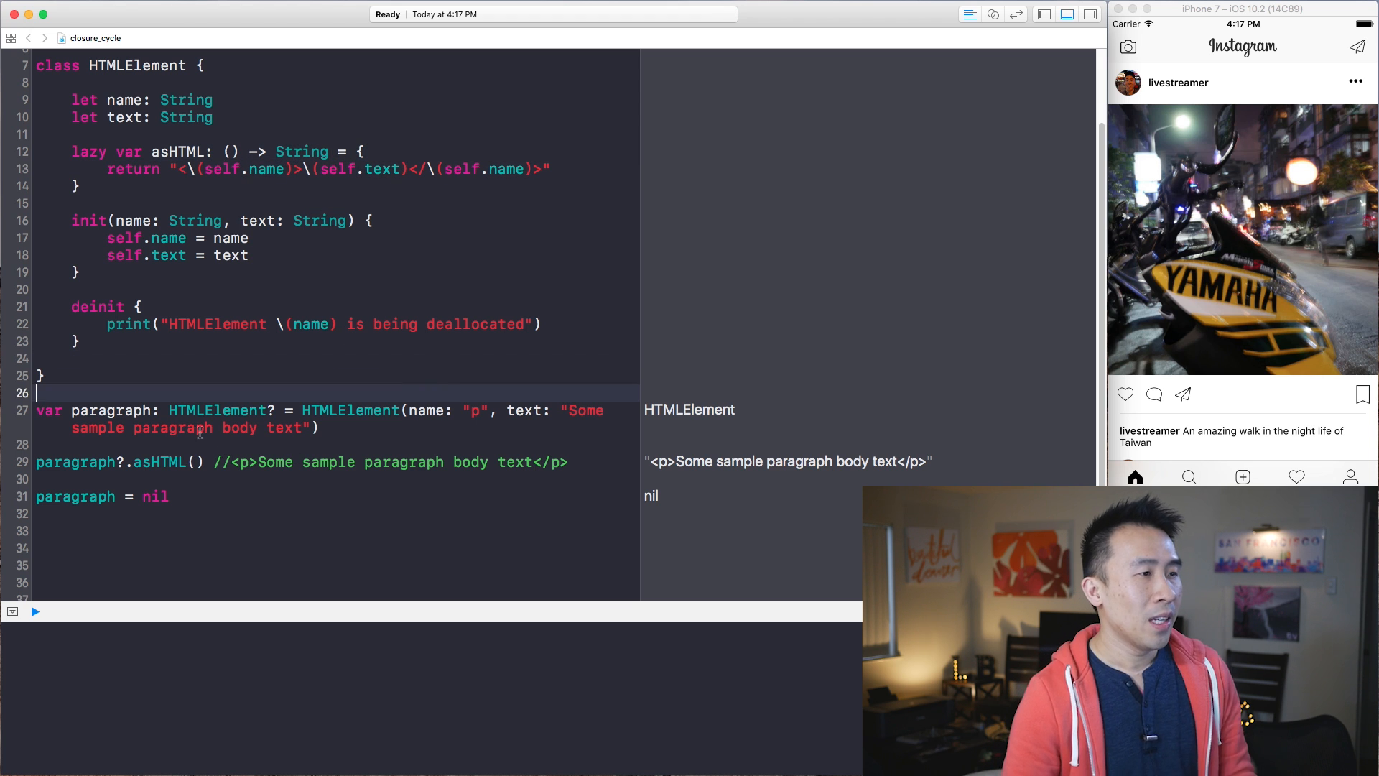
{"action": "double_click", "coordinate": [64, 462]}
{"action": "double_click", "coordinate": [151, 462]}
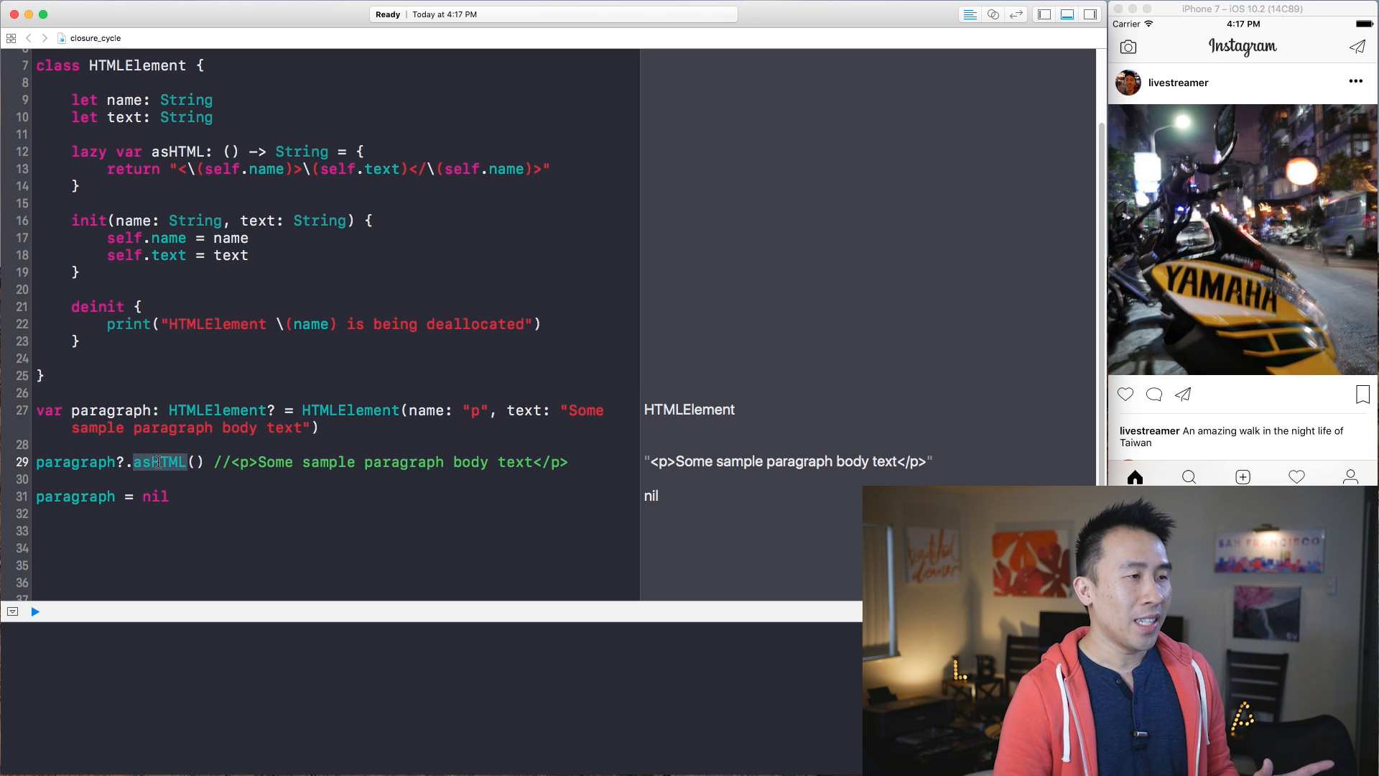
{"action": "mouse_move", "coordinate": [786, 461]}
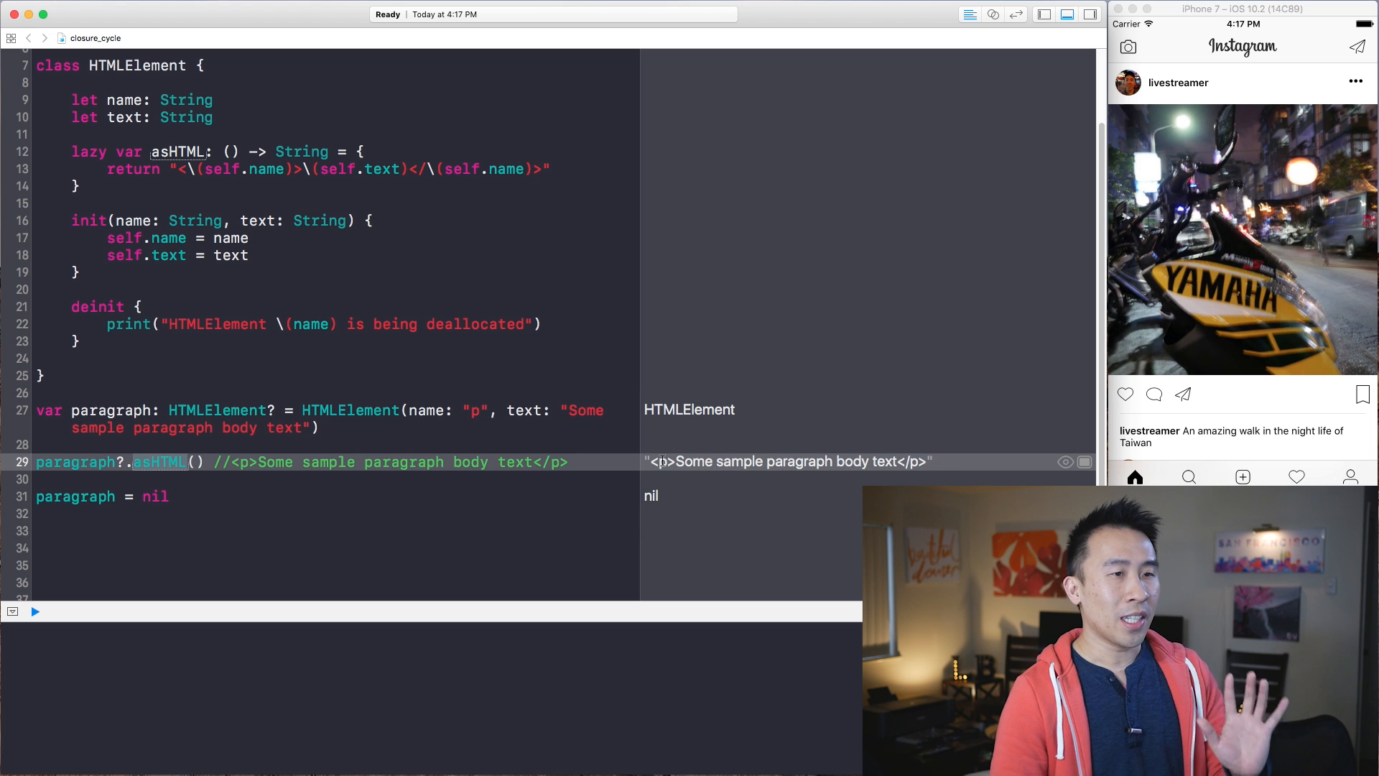
{"action": "left_click_drag", "start_coordinate": [650, 462], "coordinate": [853, 462]}
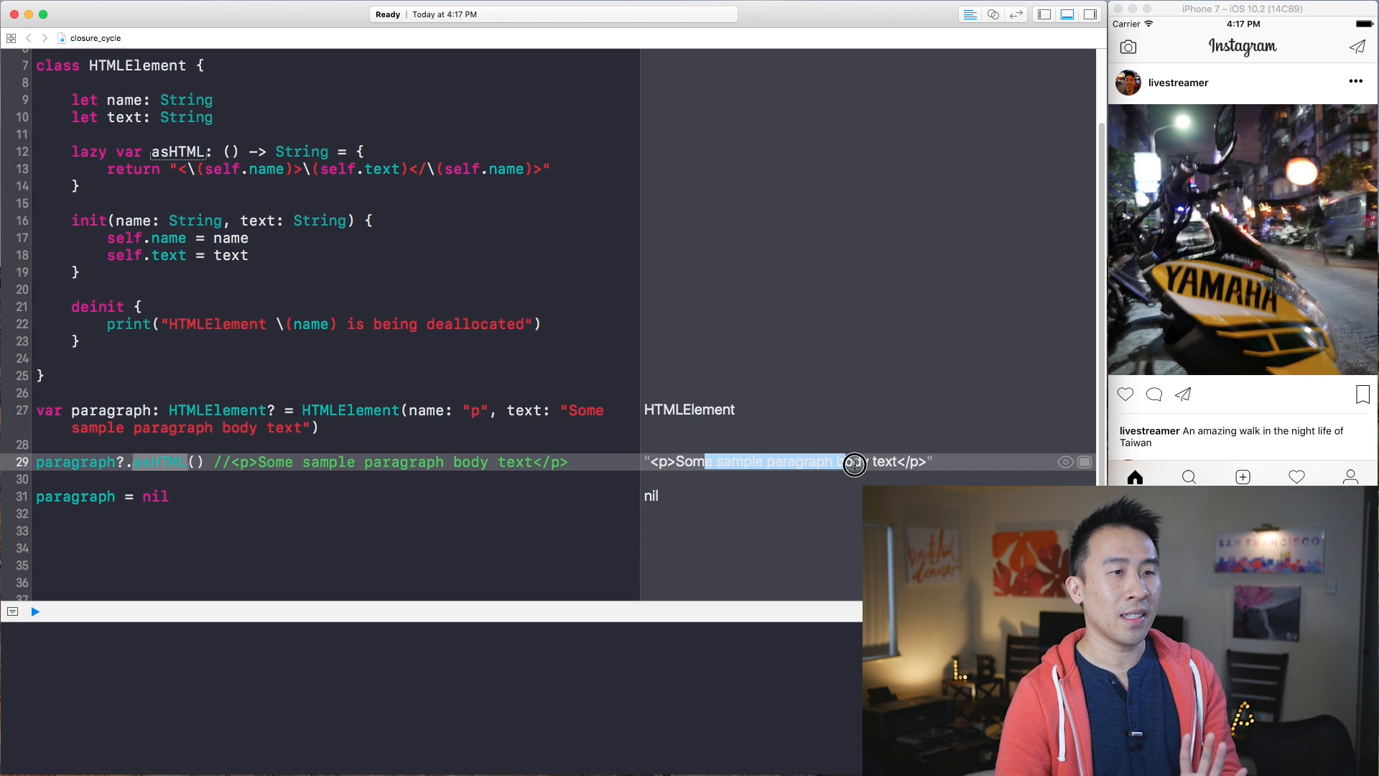
{"action": "left_click", "coordinate": [909, 468]}
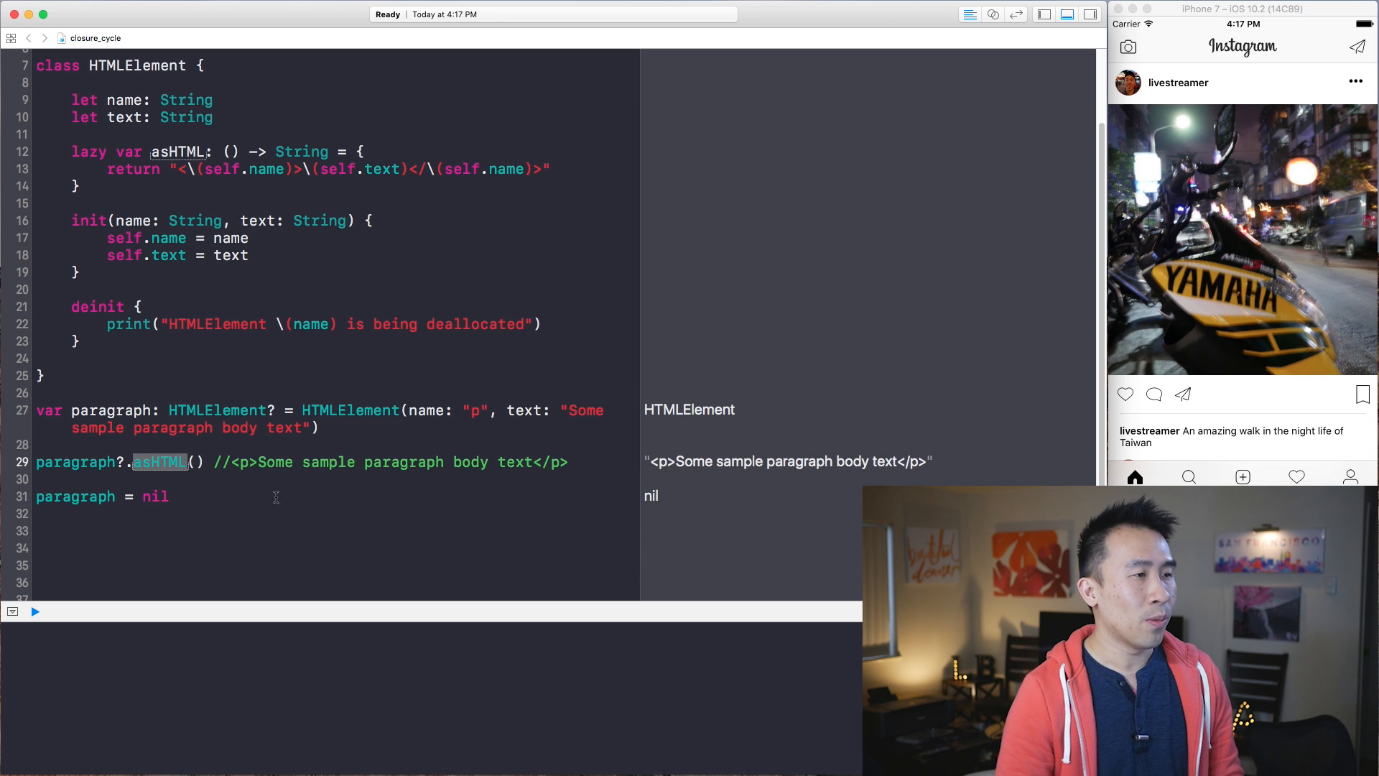
{"action": "left_click", "coordinate": [176, 497]}
{"action": "left_click_drag", "start_coordinate": [176, 497], "coordinate": [41, 494]}
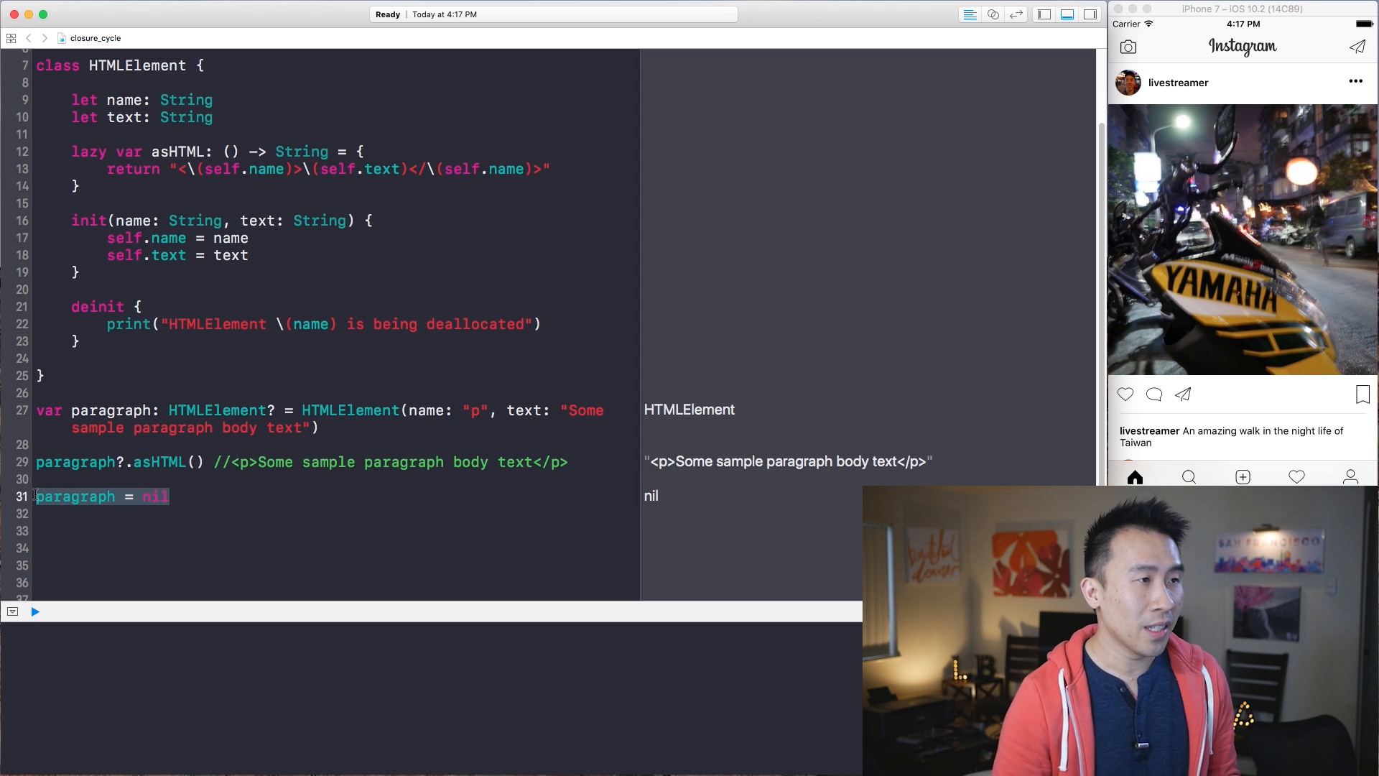
{"action": "left_click_drag", "start_coordinate": [82, 341], "coordinate": [73, 310]}
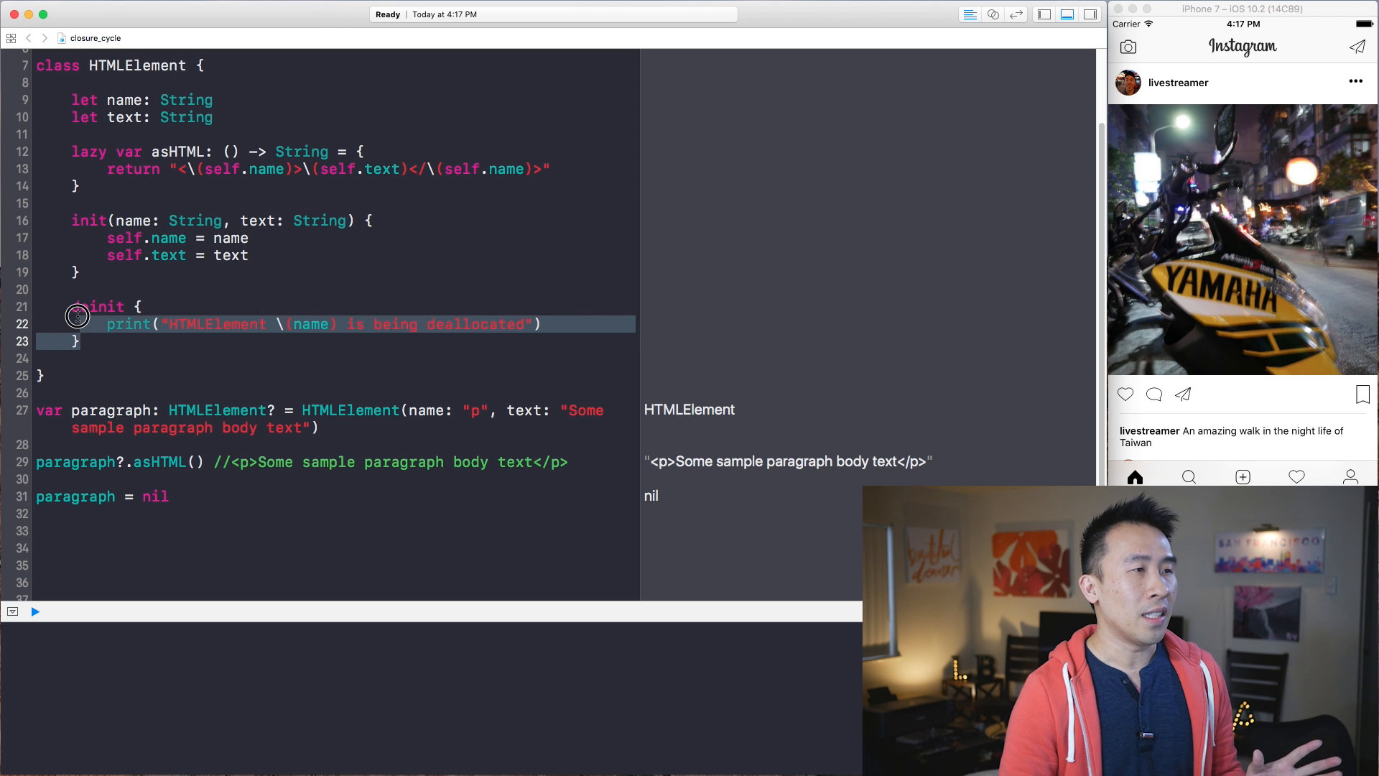
{"action": "left_click", "coordinate": [162, 321]}
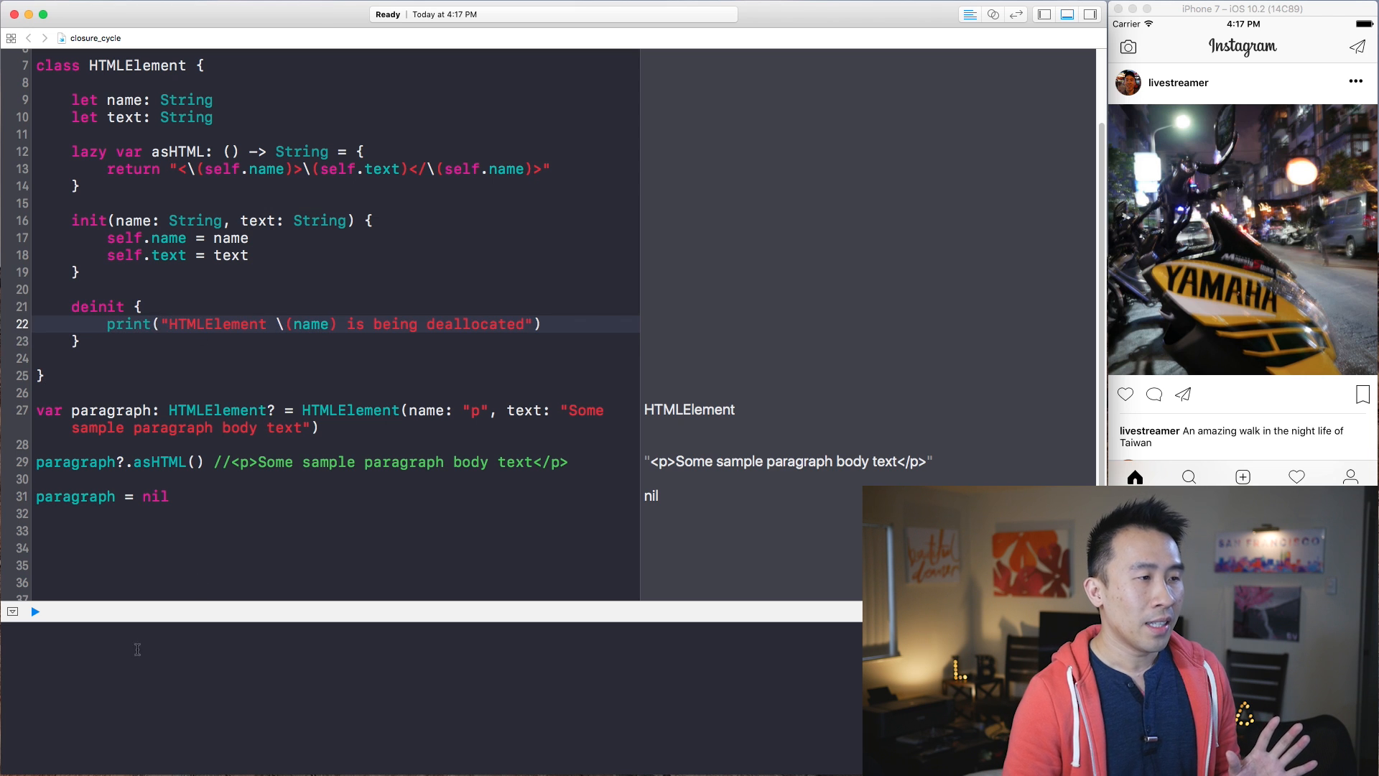
{"action": "left_click", "coordinate": [64, 650]}
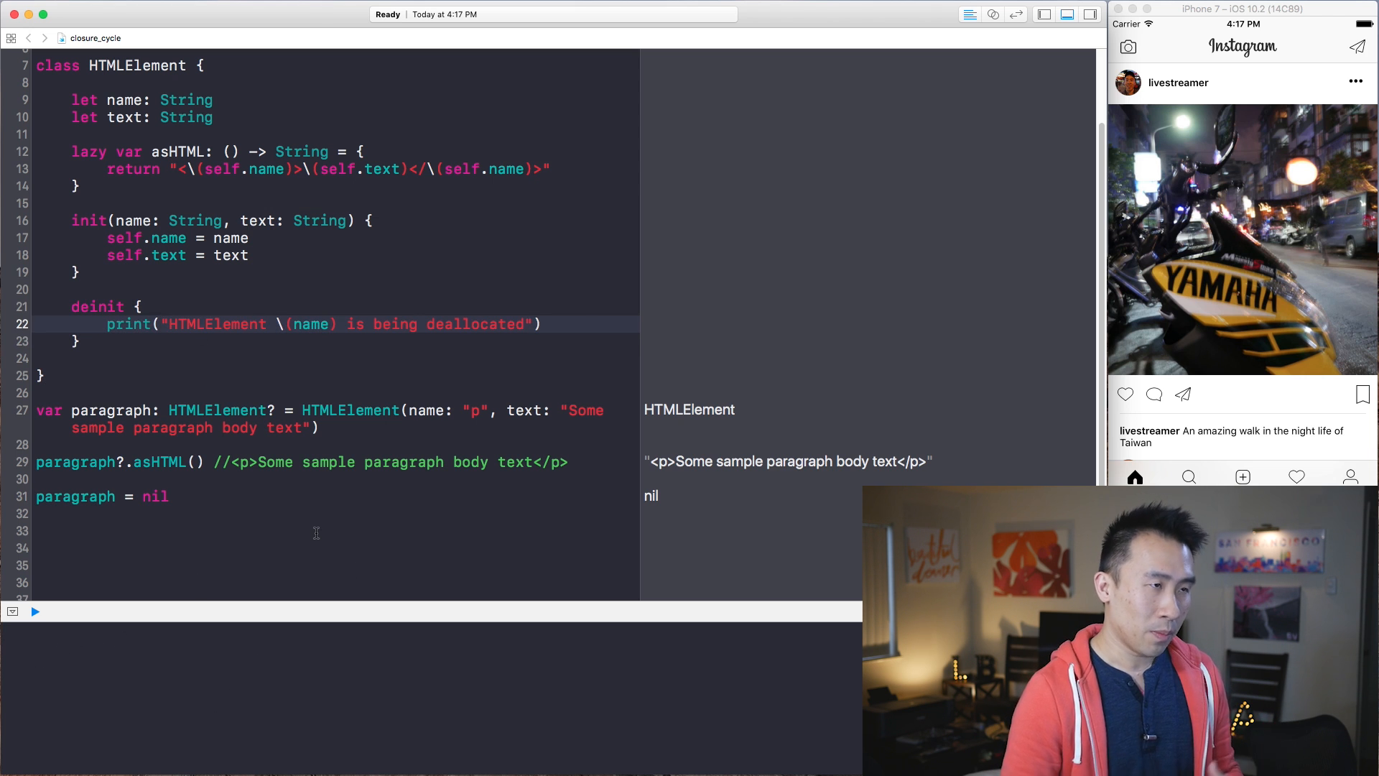
{"action": "left_click_drag", "start_coordinate": [217, 324], "coordinate": [294, 324]}
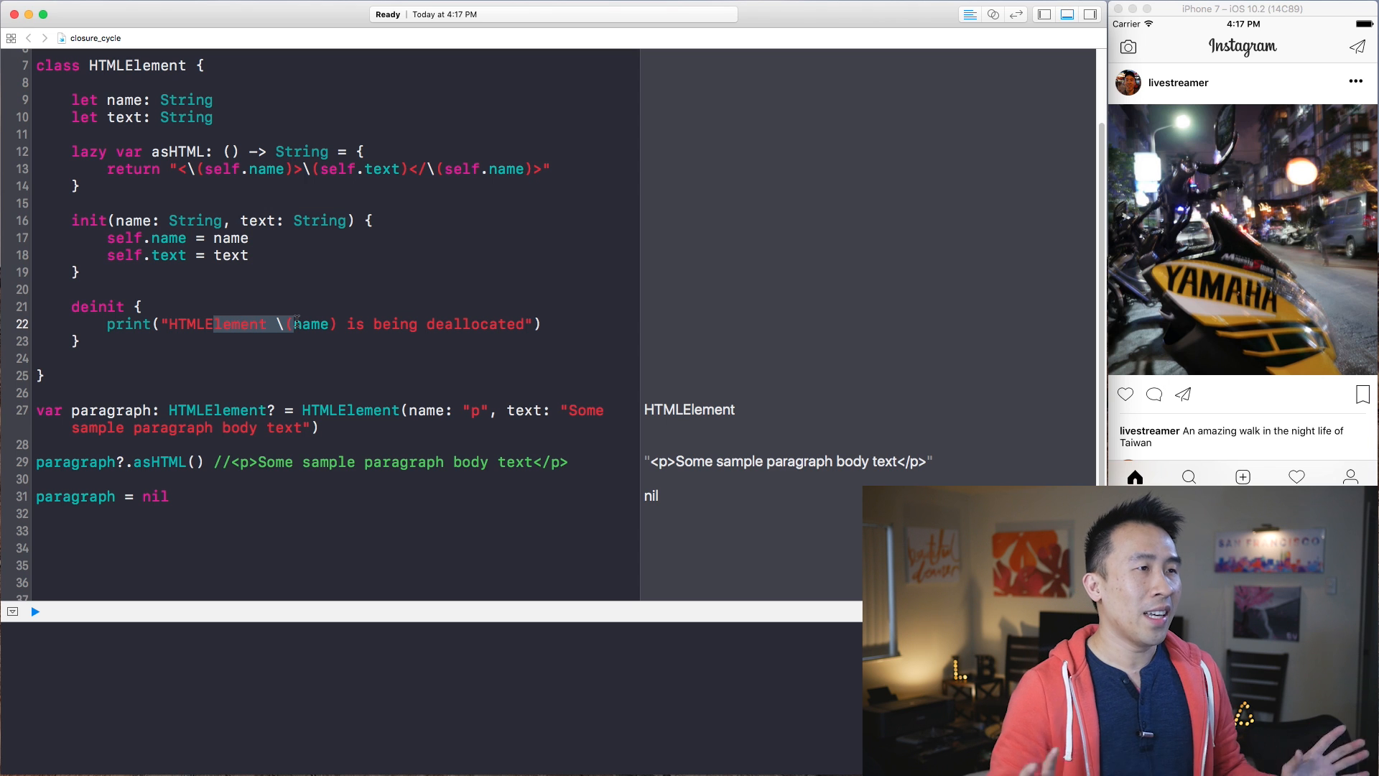
{"action": "left_click", "coordinate": [319, 323]}
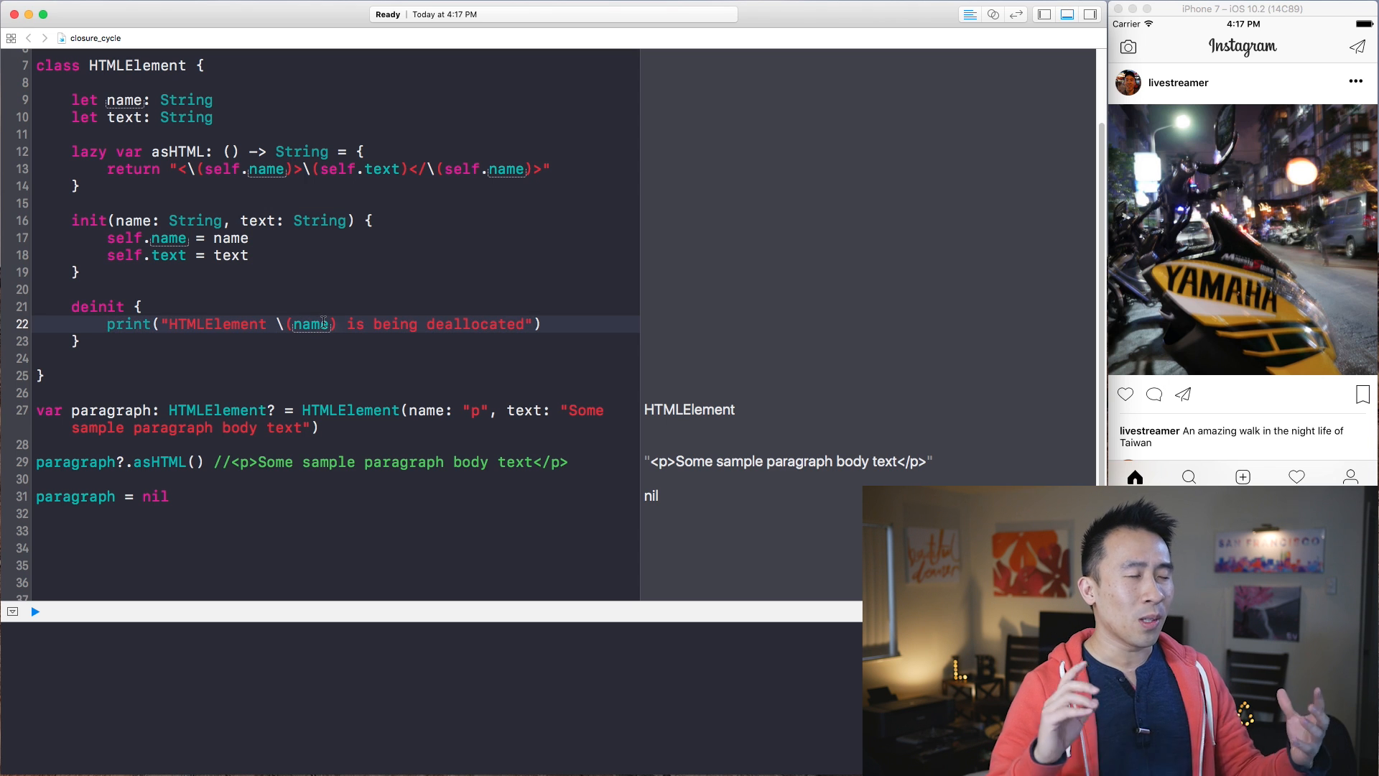
{"action": "left_click", "coordinate": [342, 186]}
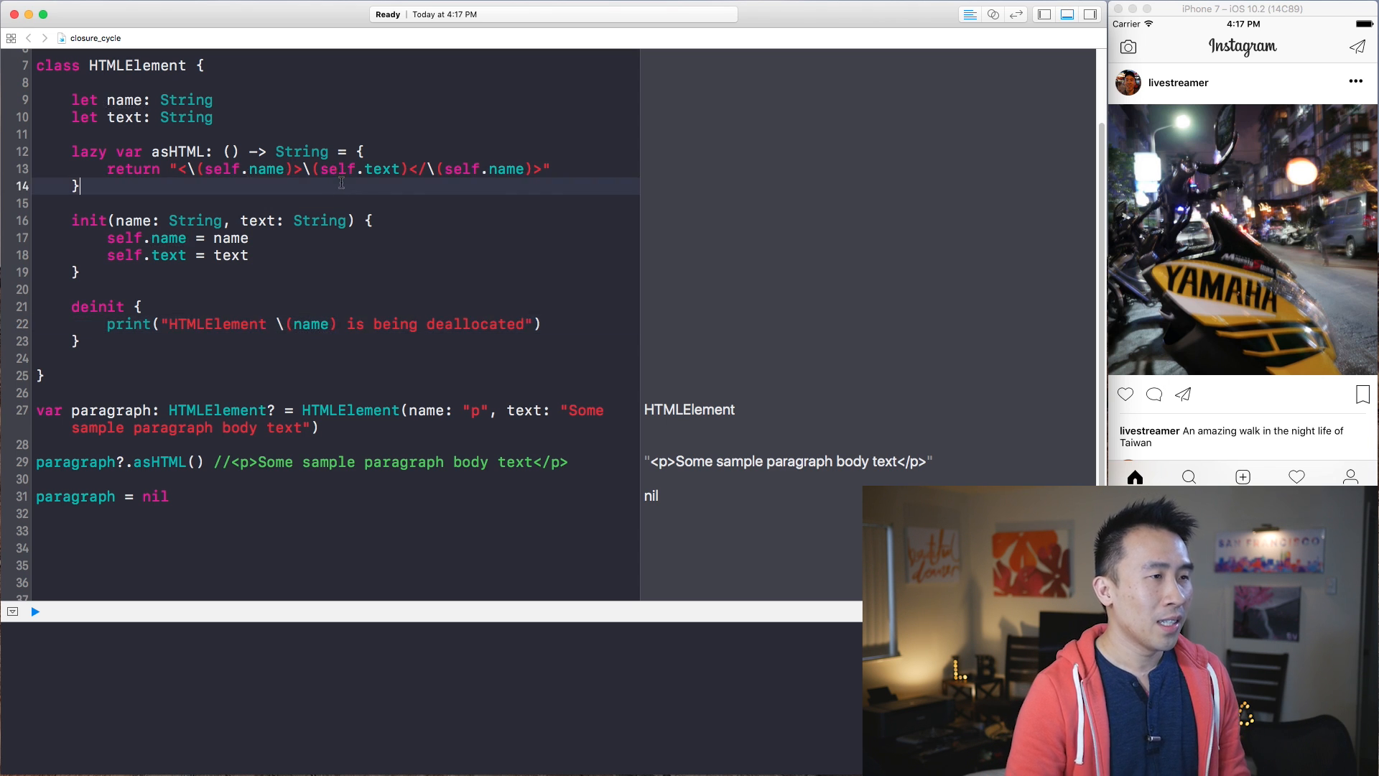
{"action": "left_click_drag", "start_coordinate": [88, 378], "coordinate": [32, 69]}
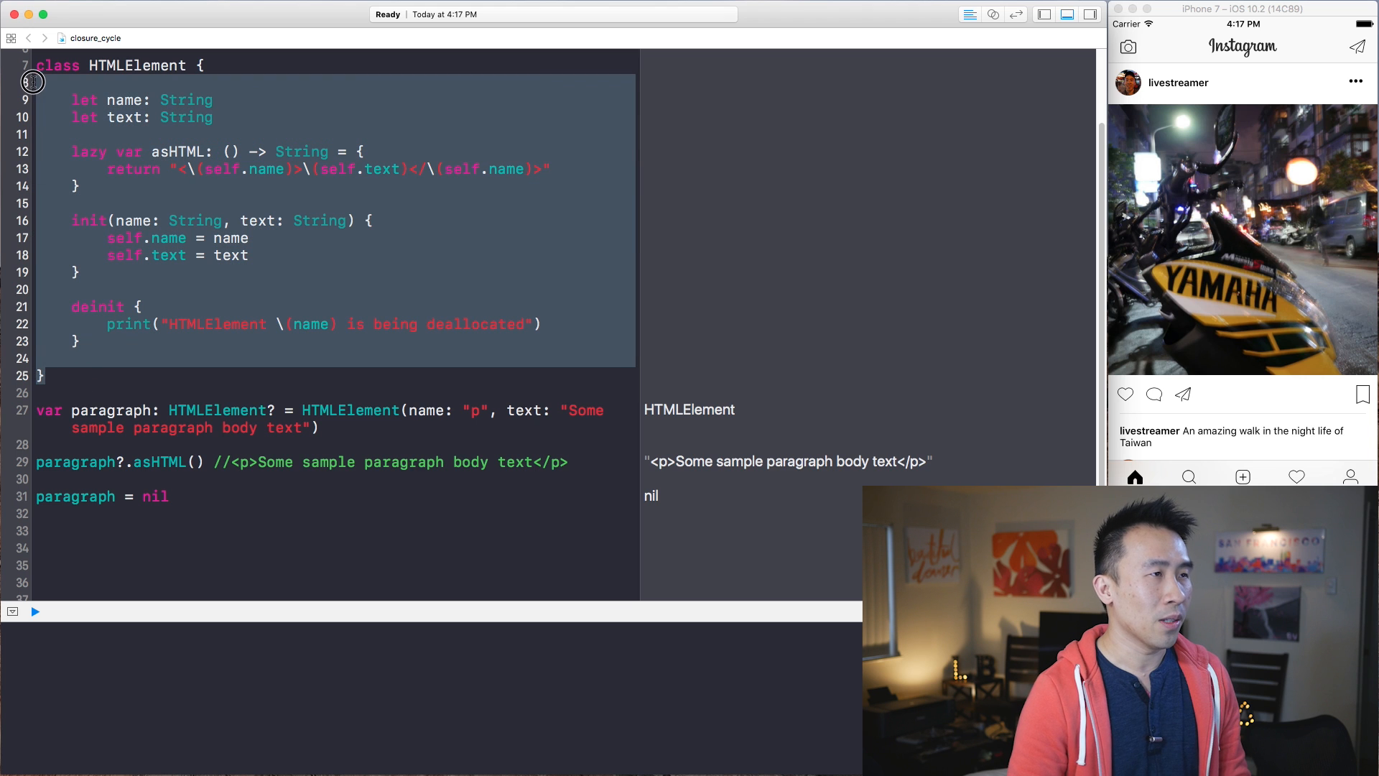
{"action": "left_click", "coordinate": [100, 328]}
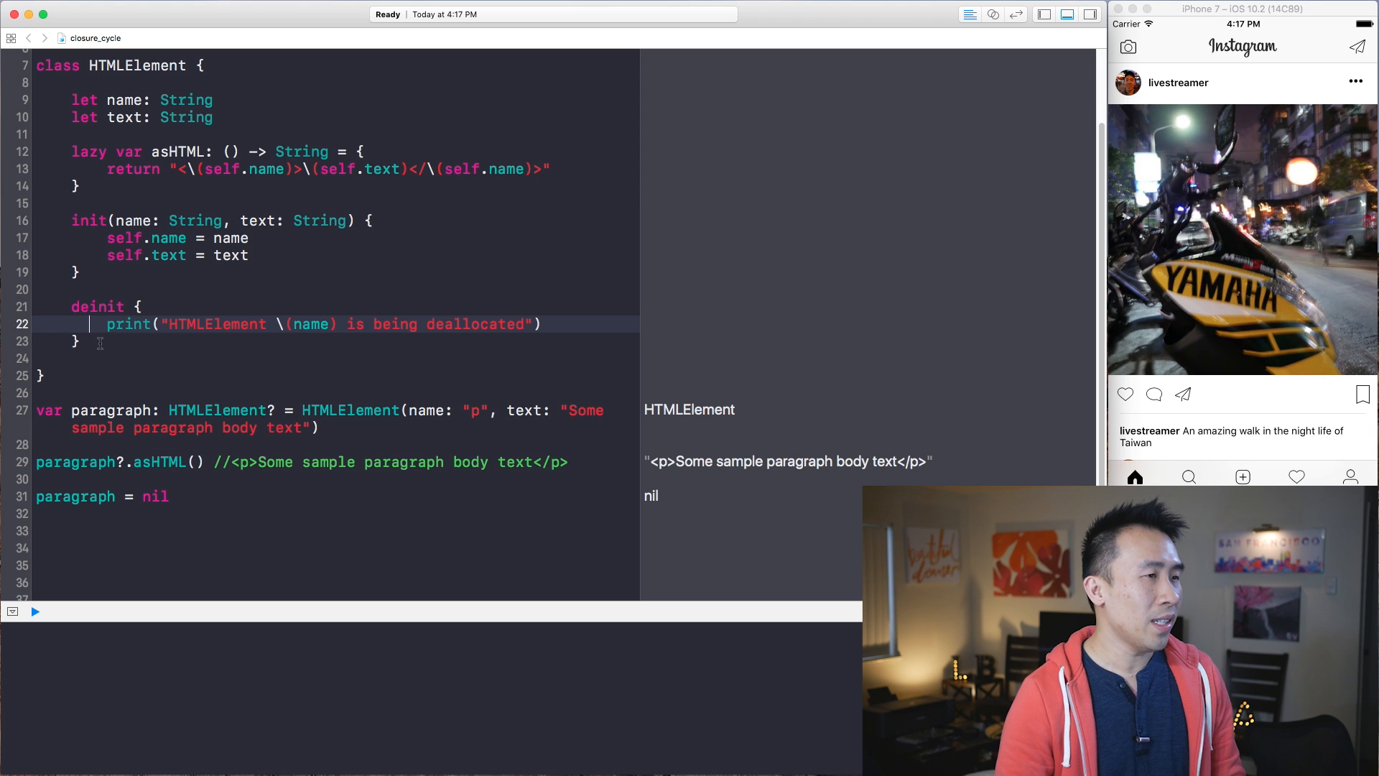
{"action": "scroll", "coordinate": [113, 353], "scroll_direction": "up", "scroll_amount": 2}
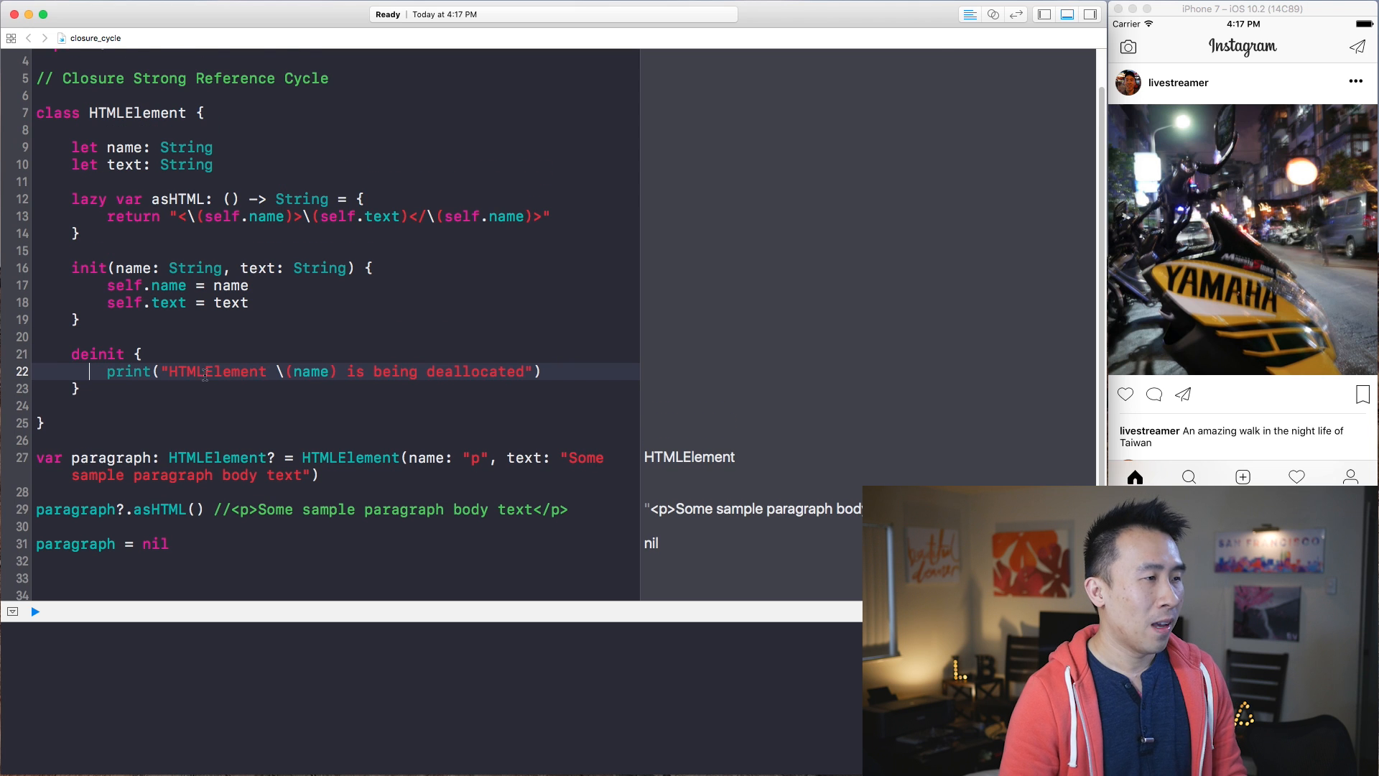
{"action": "key", "text": "super+Tab"}
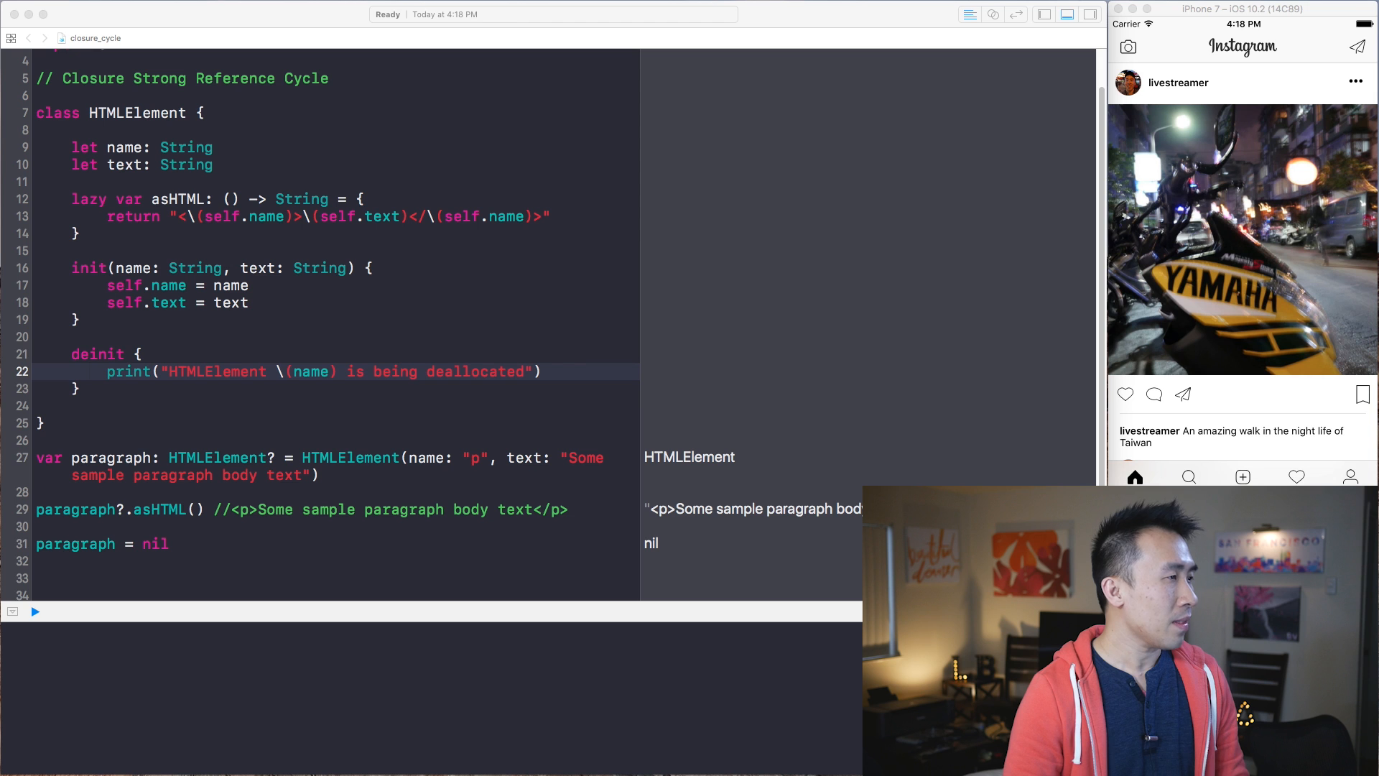
{"action": "mouse_move", "coordinate": [5, 109]}
{"action": "left_mouse_down"}
{"action": "mouse_move", "coordinate": [675, 115]}
{"action": "mouse_move", "coordinate": [440, 153]}
{"action": "mouse_move", "coordinate": [592, 51]}
{"action": "left_mouse_up"}
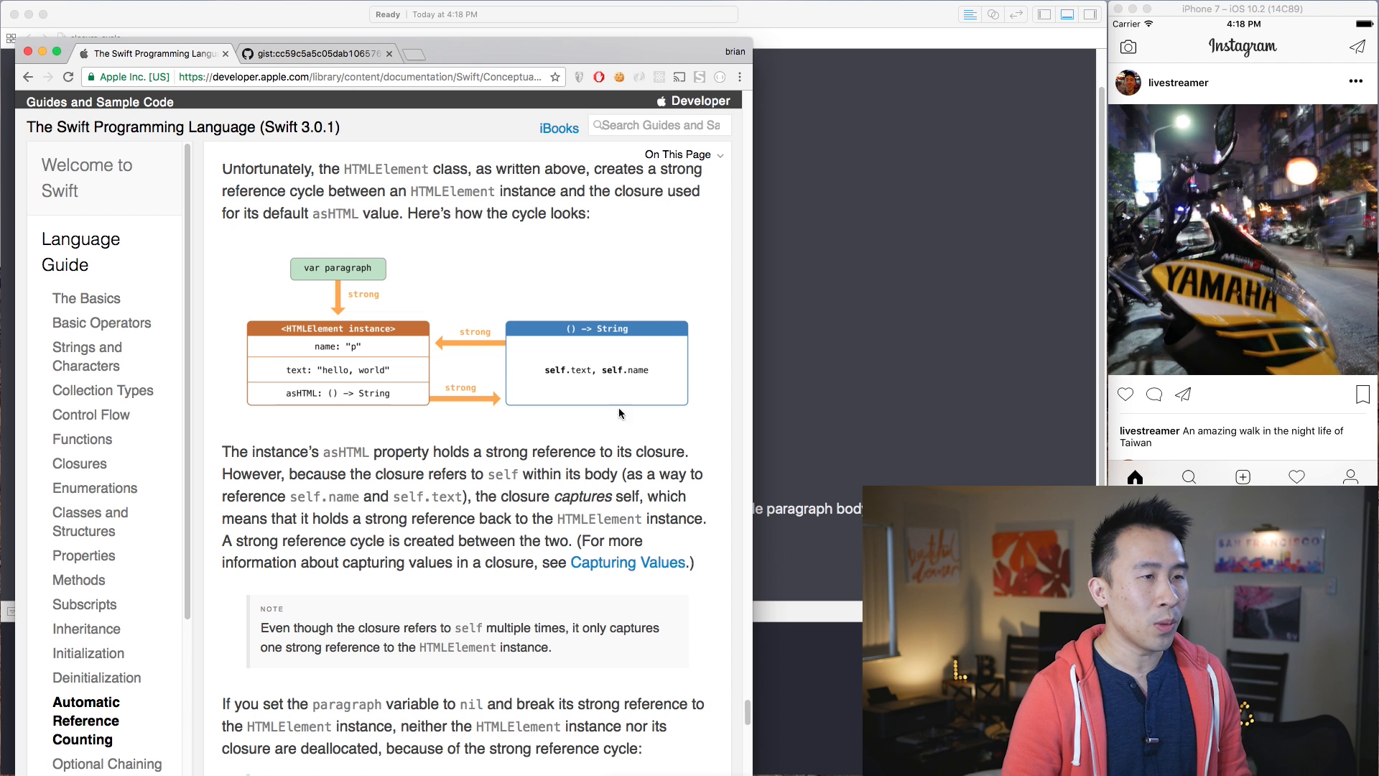
{"action": "left_click_drag", "start_coordinate": [606, 50], "coordinate": [607, 367]}
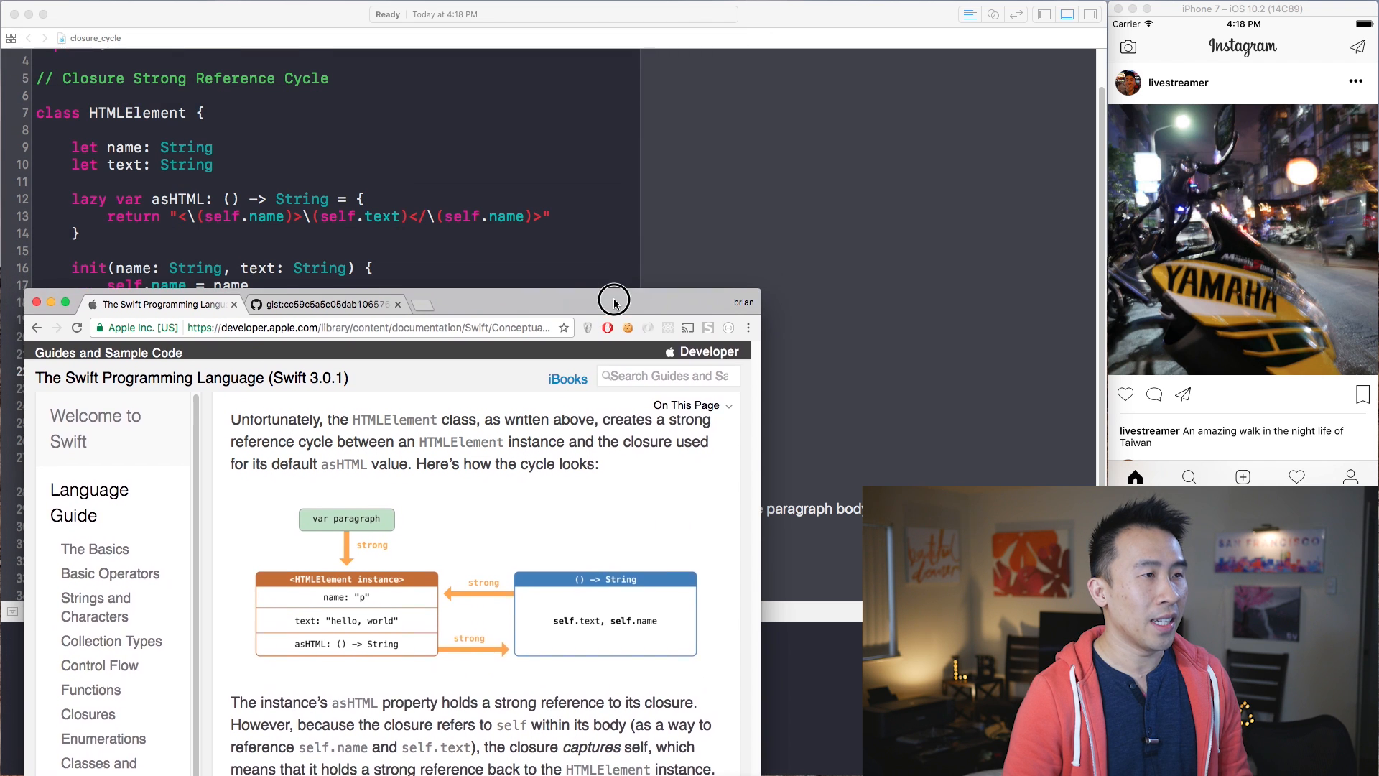
{"action": "key", "text": "super+h"}
{"action": "left_click_drag", "start_coordinate": [81, 234], "coordinate": [183, 198]}
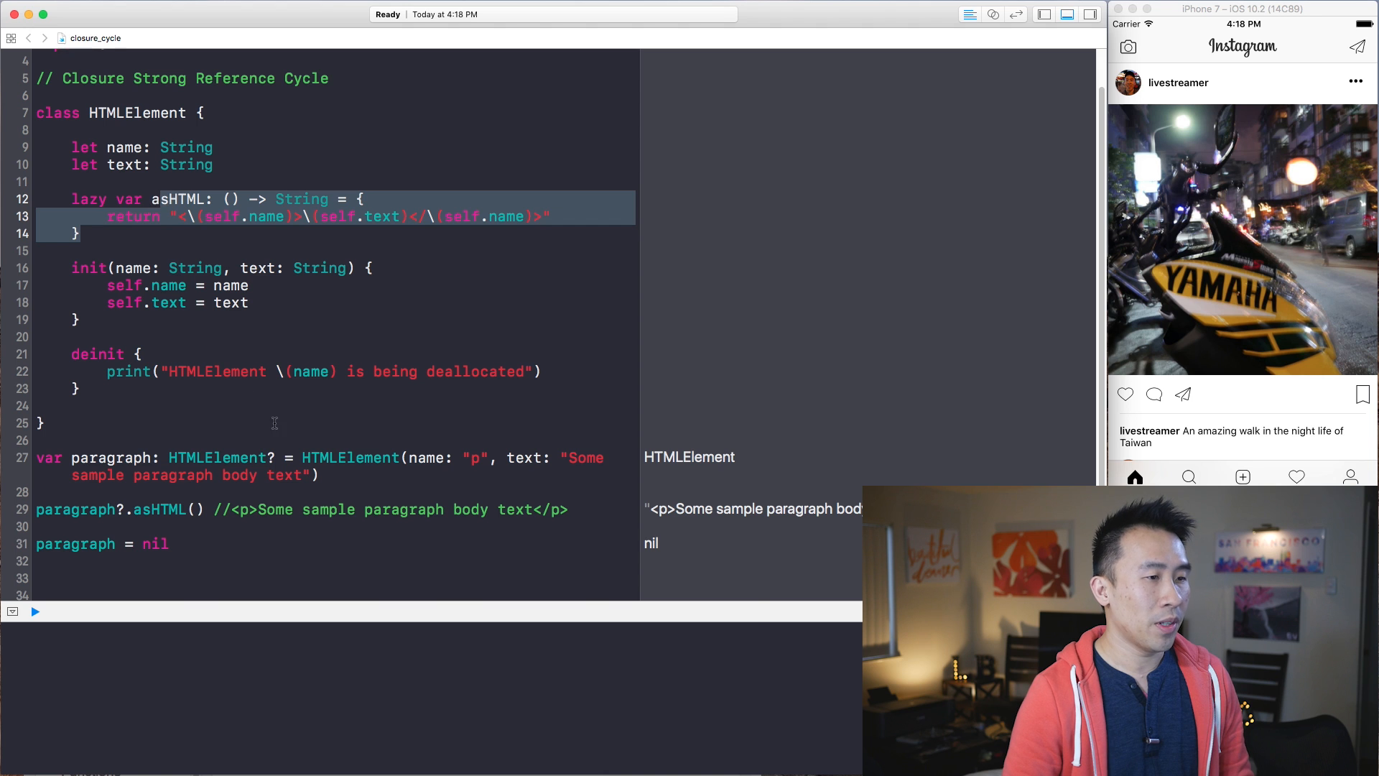
{"action": "key", "text": "super+Tab"}
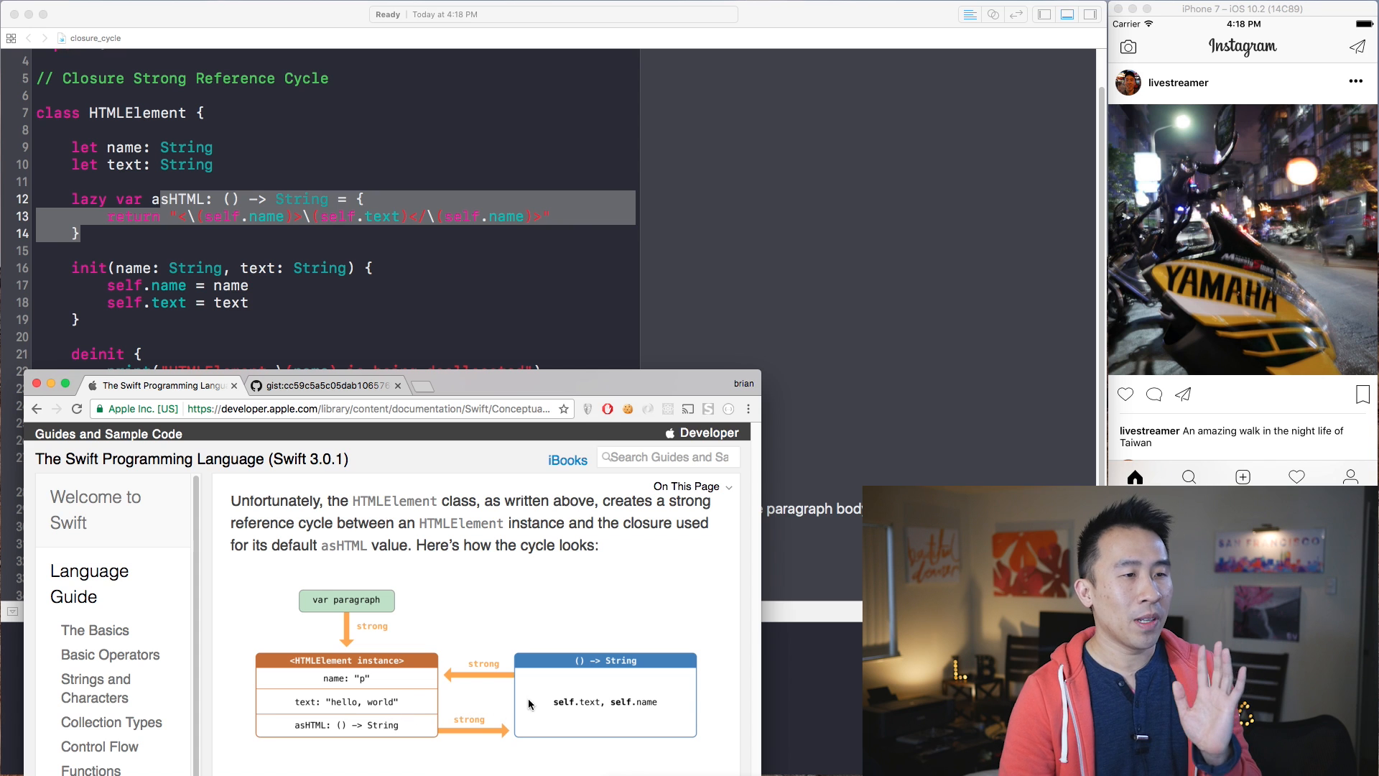
{"action": "left_click", "coordinate": [372, 257]}
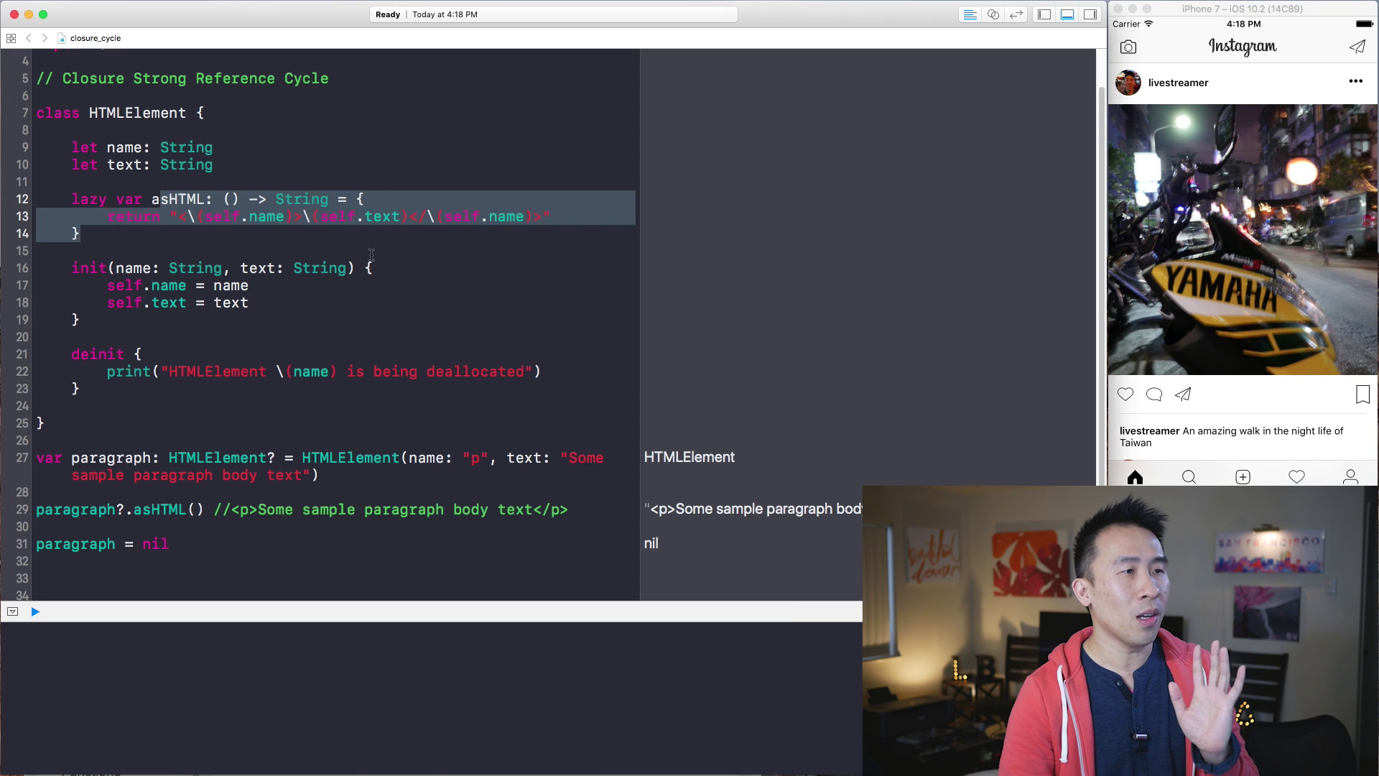
{"action": "double_click", "coordinate": [338, 215]}
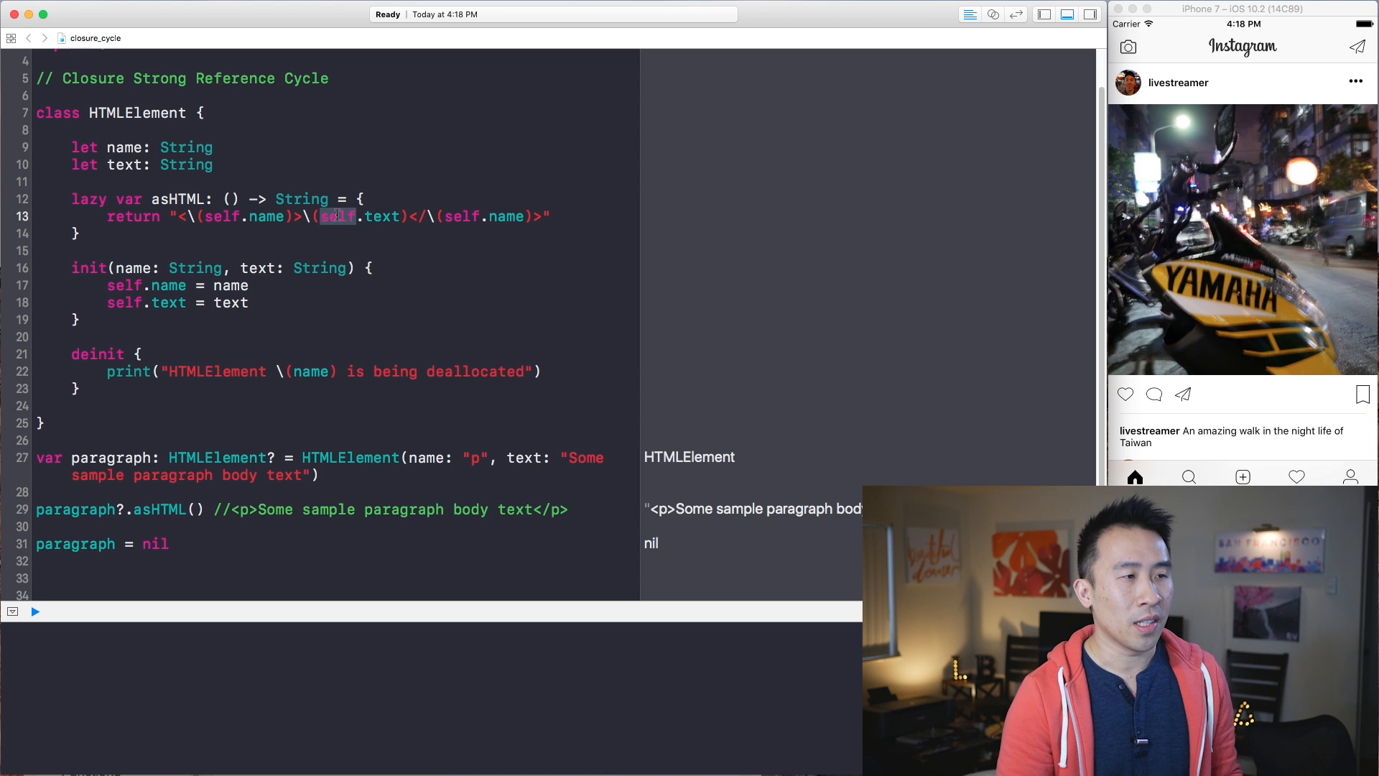
{"action": "left_click", "coordinate": [330, 744]}
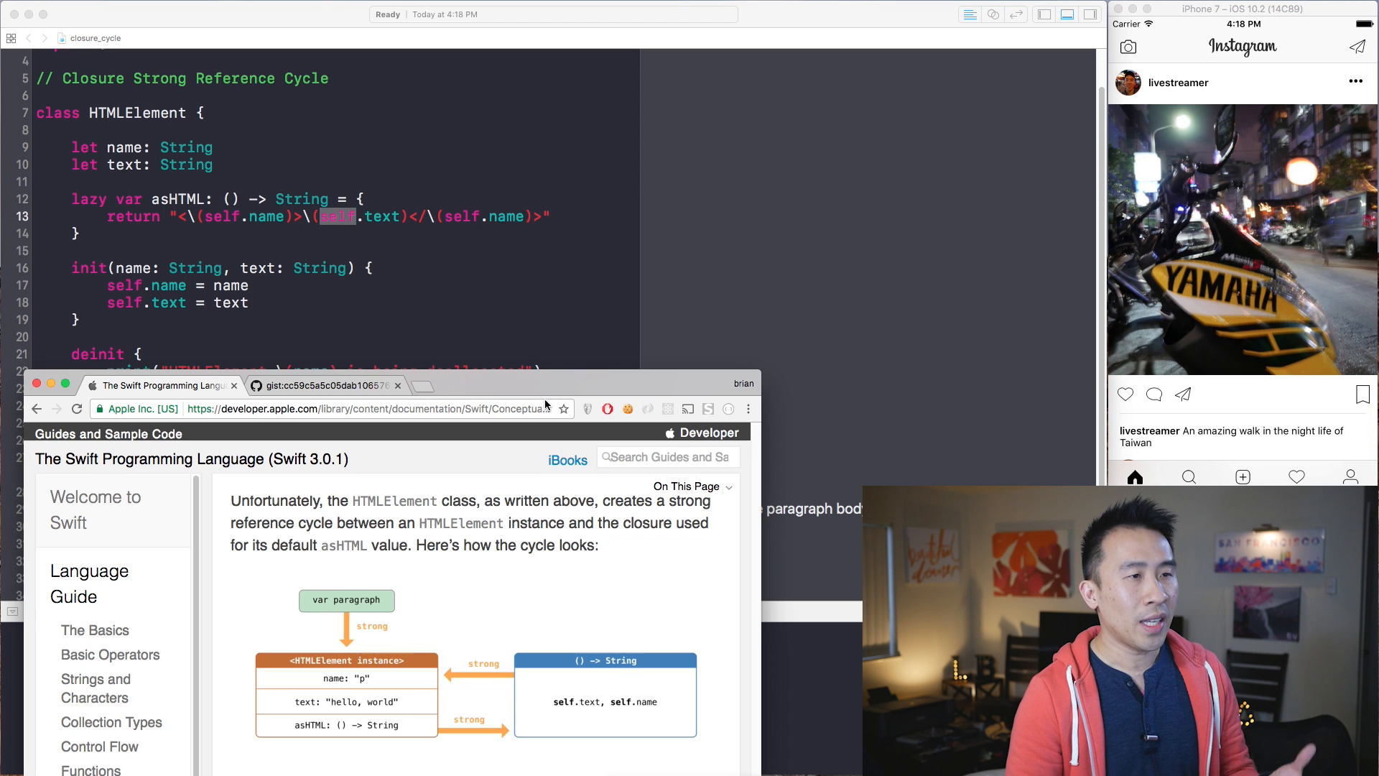
{"action": "left_click_drag", "start_coordinate": [552, 390], "coordinate": [262, 419]}
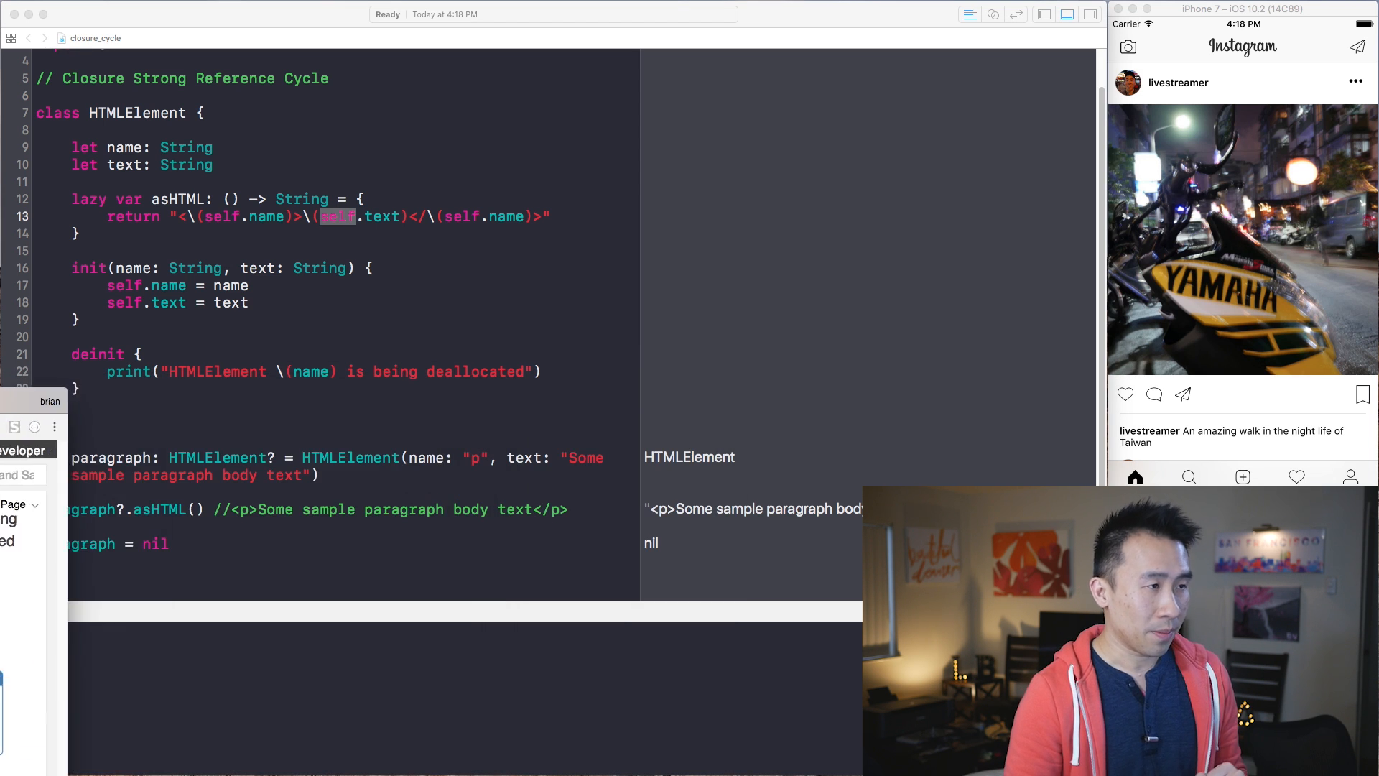
{"action": "left_click", "coordinate": [184, 391]}
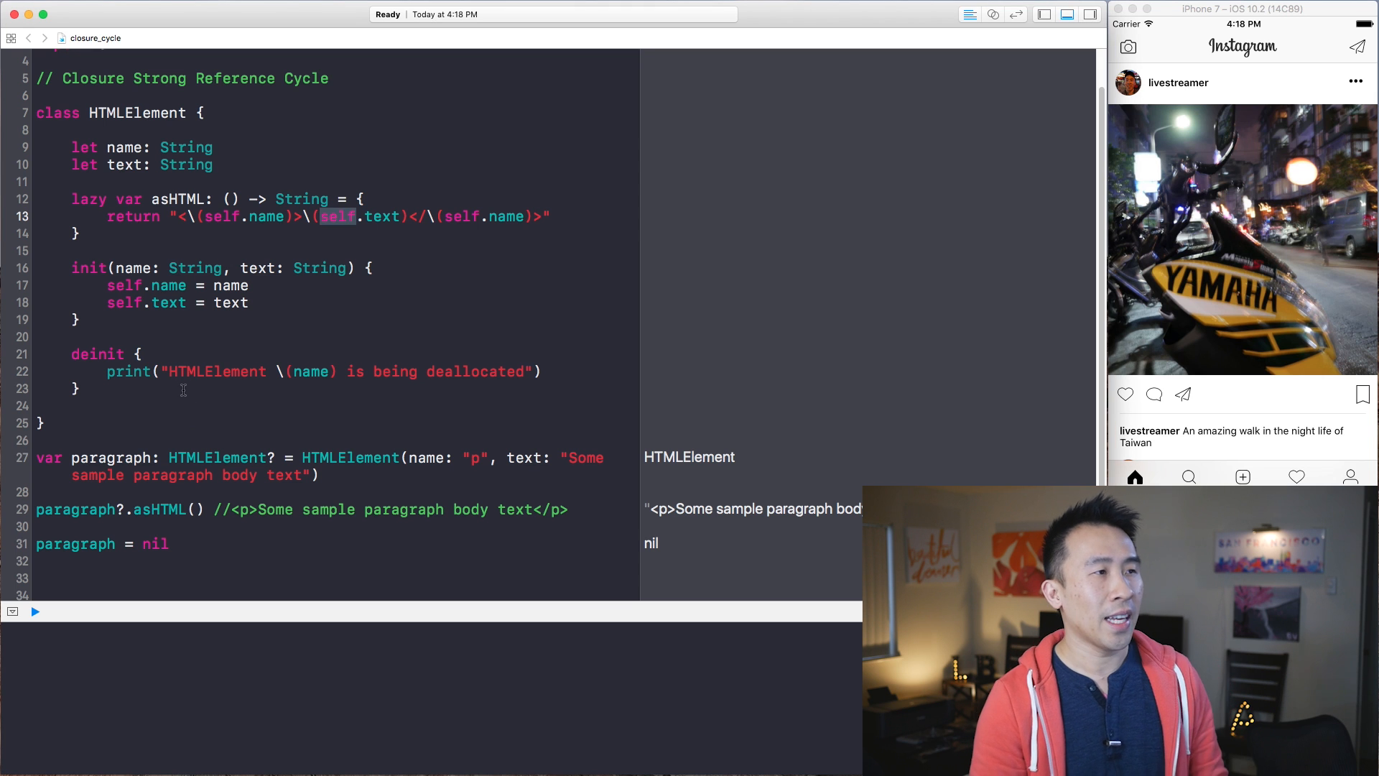
{"action": "left_click", "coordinate": [293, 268]}
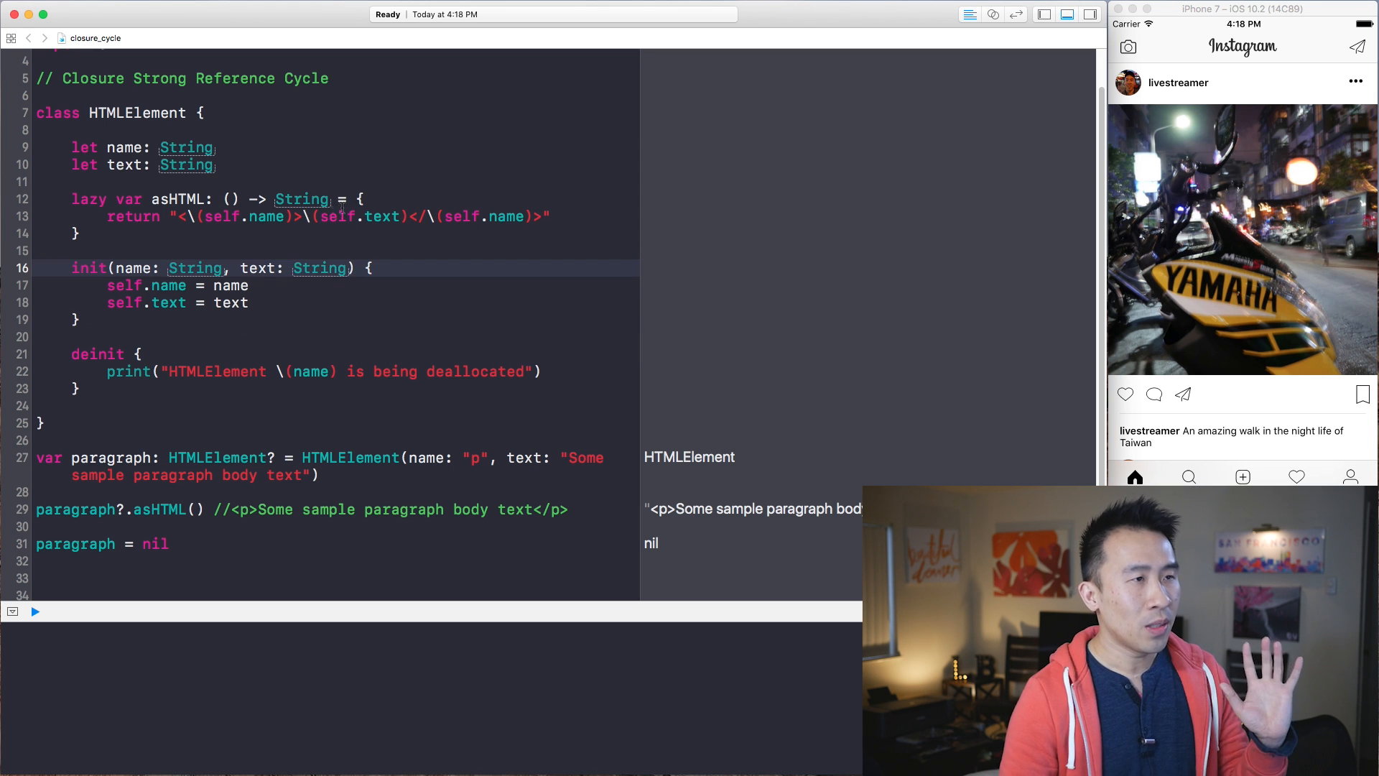
{"action": "left_click", "coordinate": [407, 196]}
{"action": "type", "text": "["}
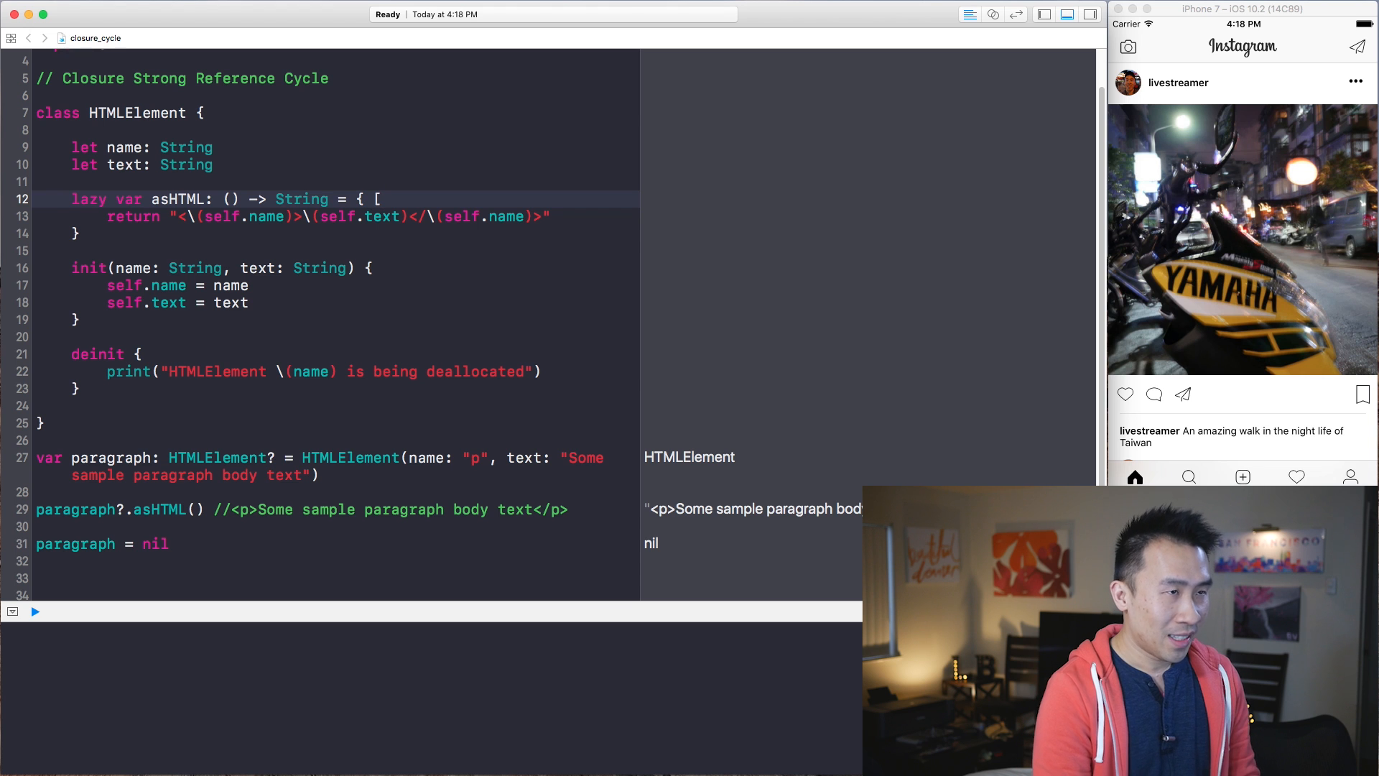
{"action": "type", "text": "ewak"}
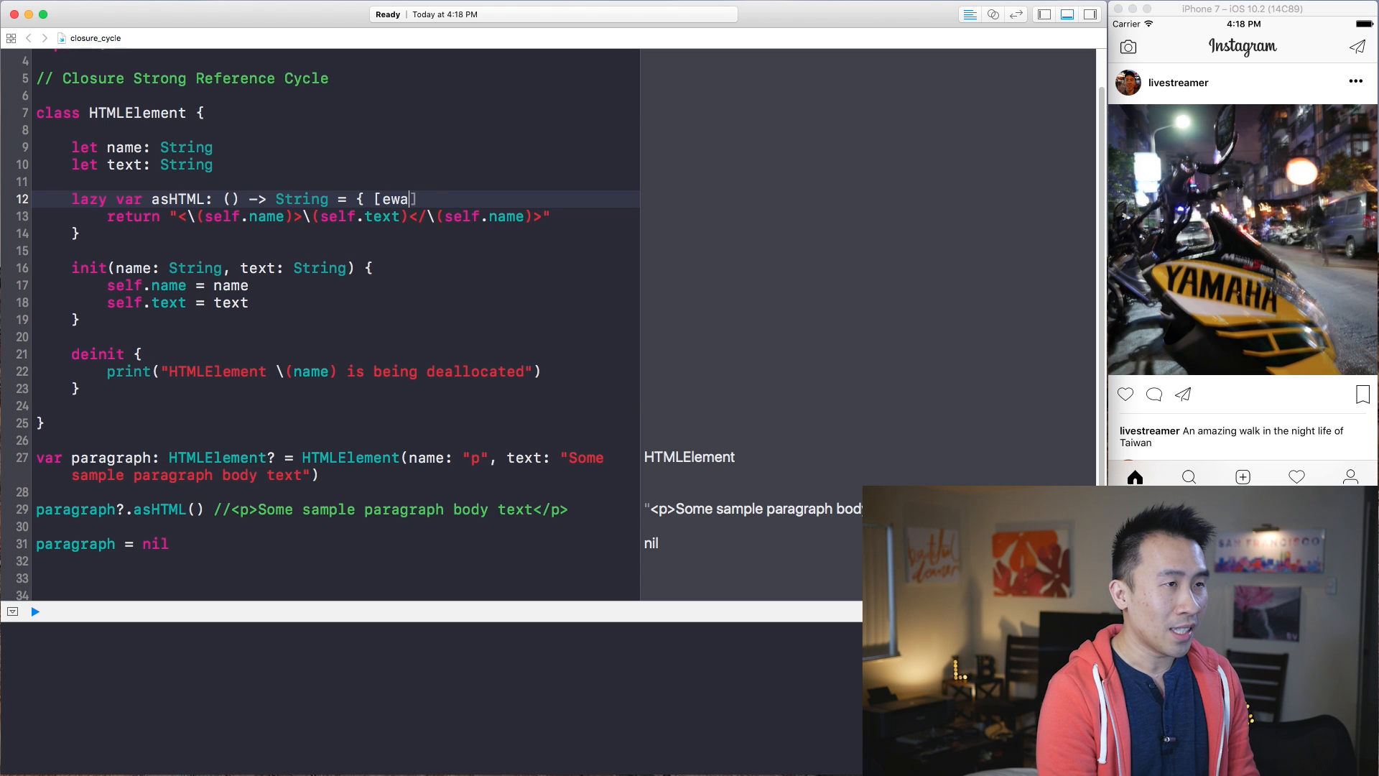
With [weak self] captured, change the interpolations to self?.name, self?.text and self?.name
{"action": "key", "text": "BackSpace"}
{"action": "key", "text": "BackSpace"}
{"action": "type", "text": "weak self] "}
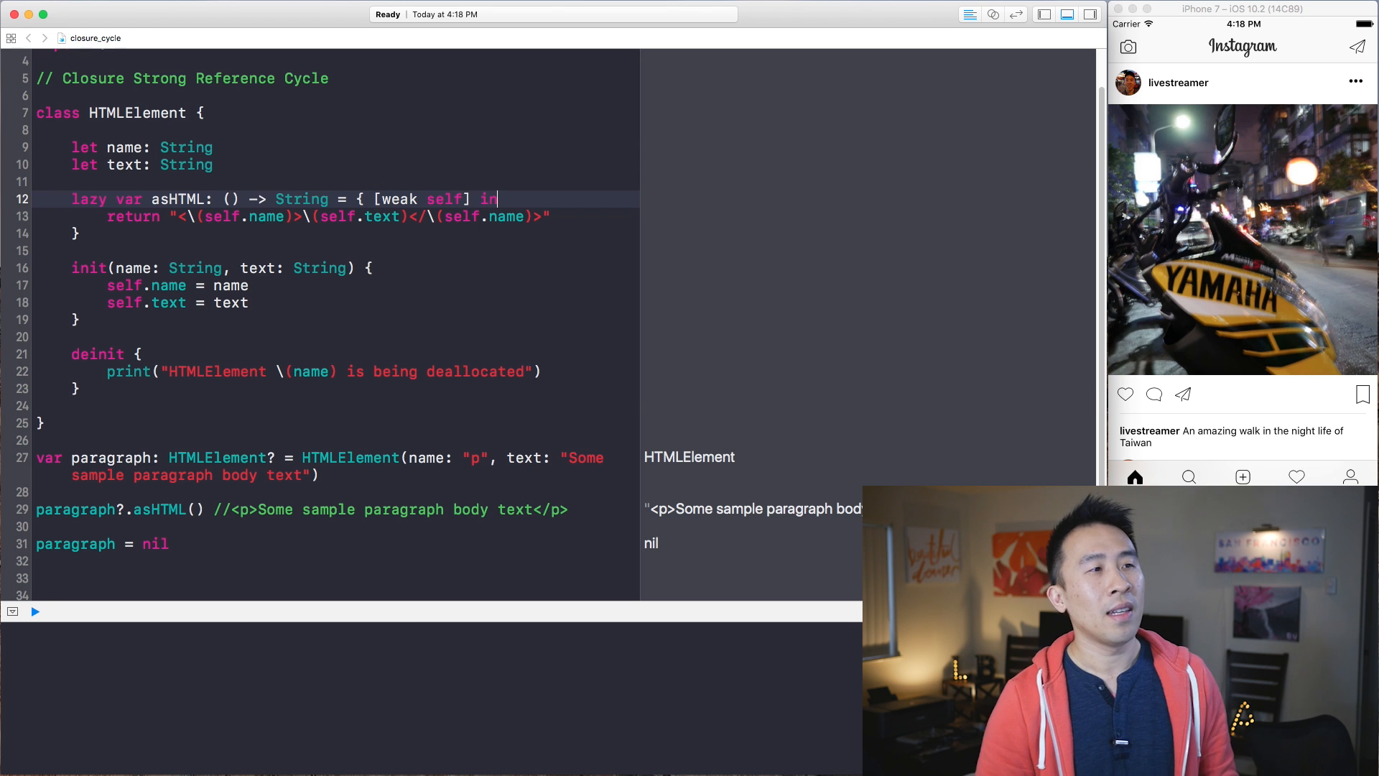
{"action": "type", "text": "in"}
{"action": "left_click", "coordinate": [390, 176]}
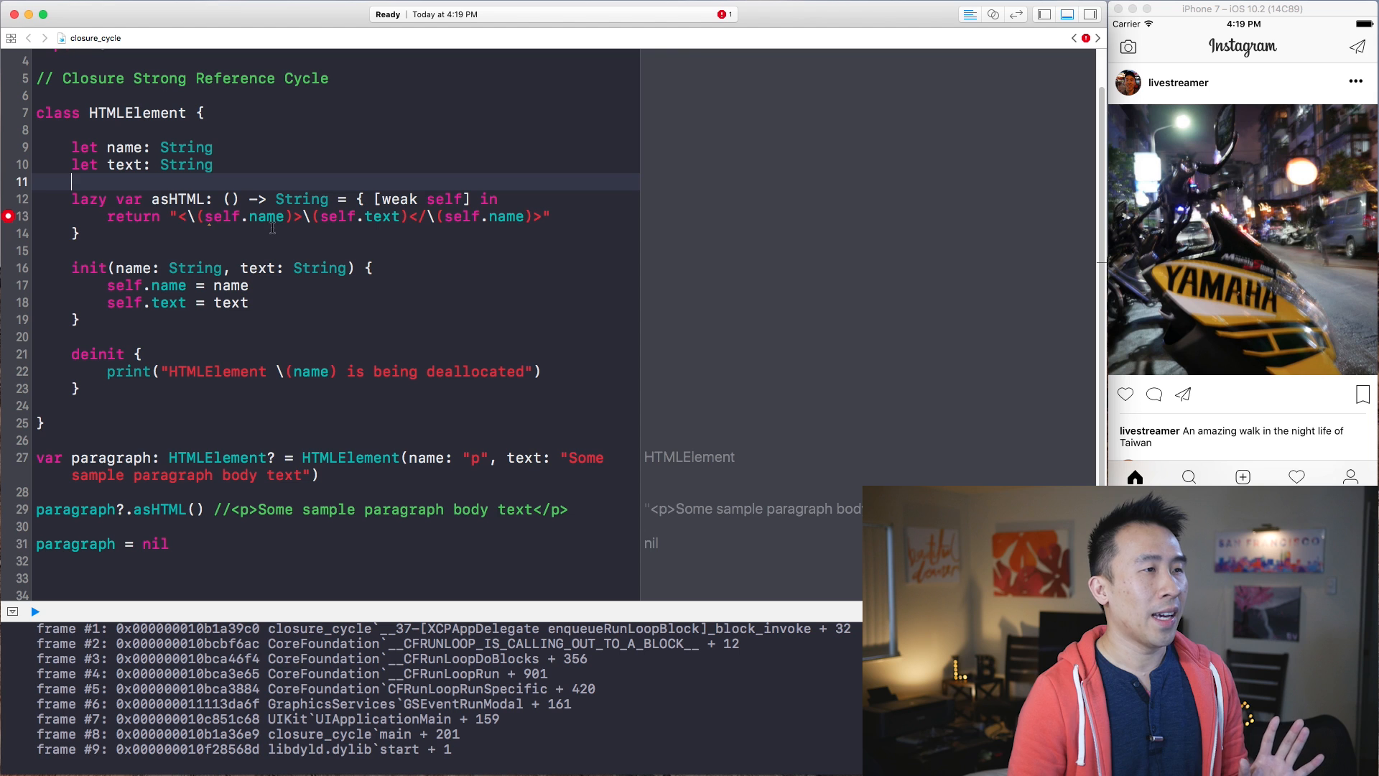
{"action": "double_click", "coordinate": [221, 217]}
{"action": "left_click", "coordinate": [241, 217]}
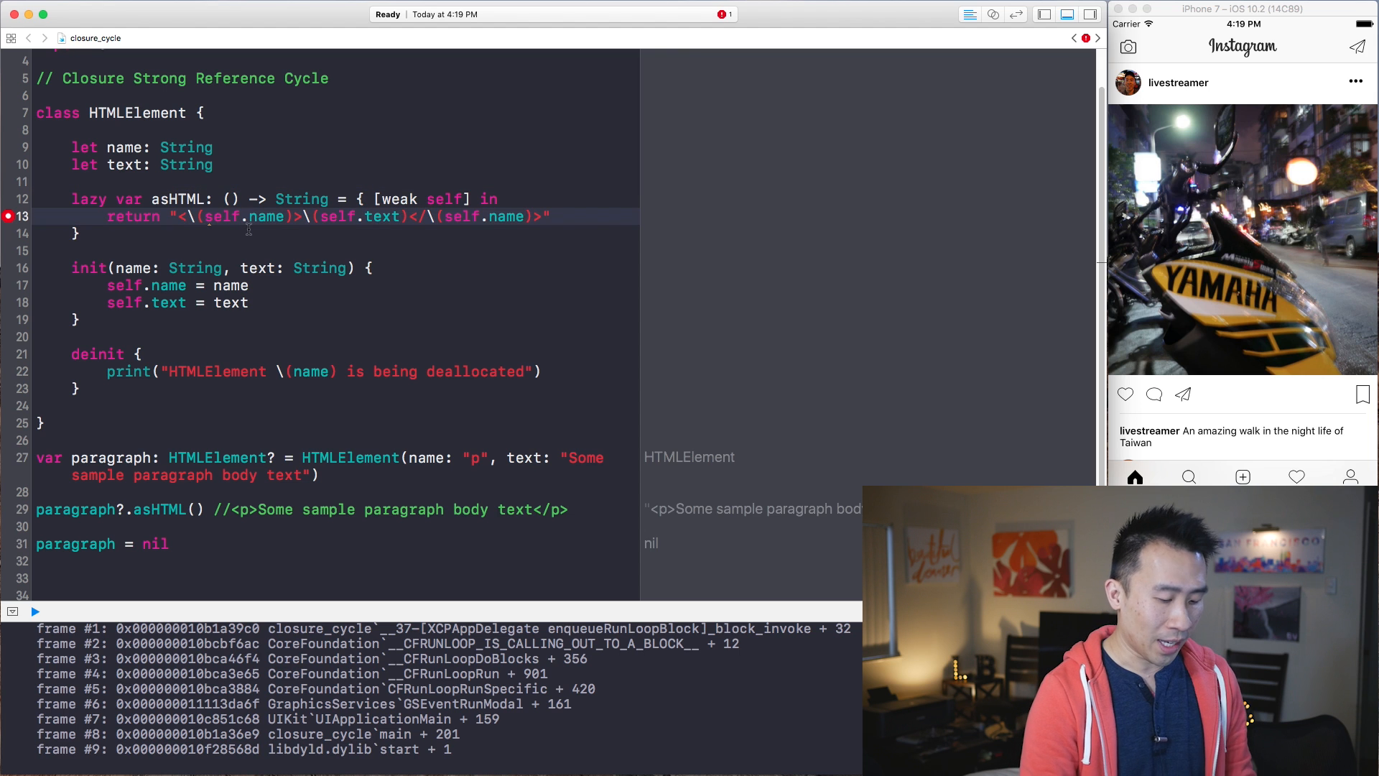
{"action": "type", "text": "?"}
{"action": "left_click", "coordinate": [365, 217]}
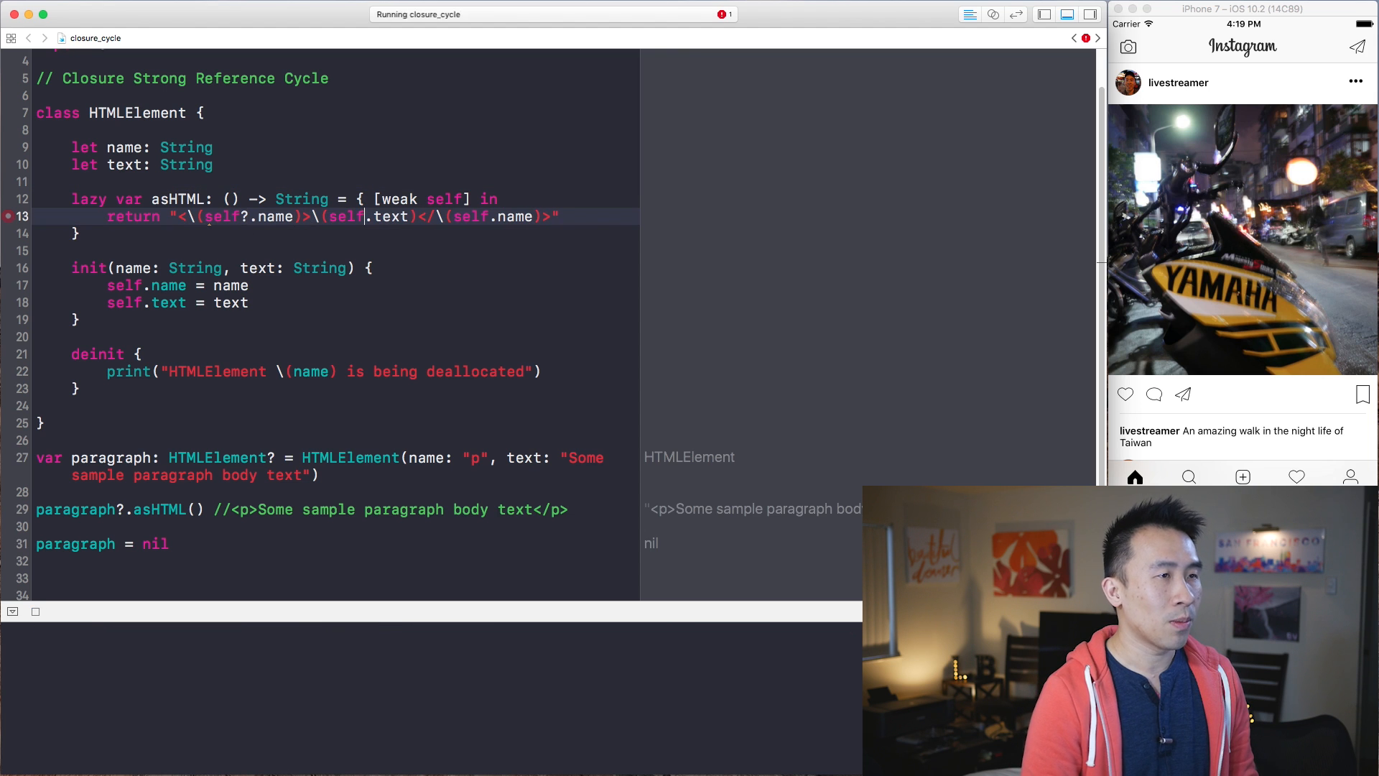
{"action": "type", "text": "?"}
{"action": "type", "text": "?"}
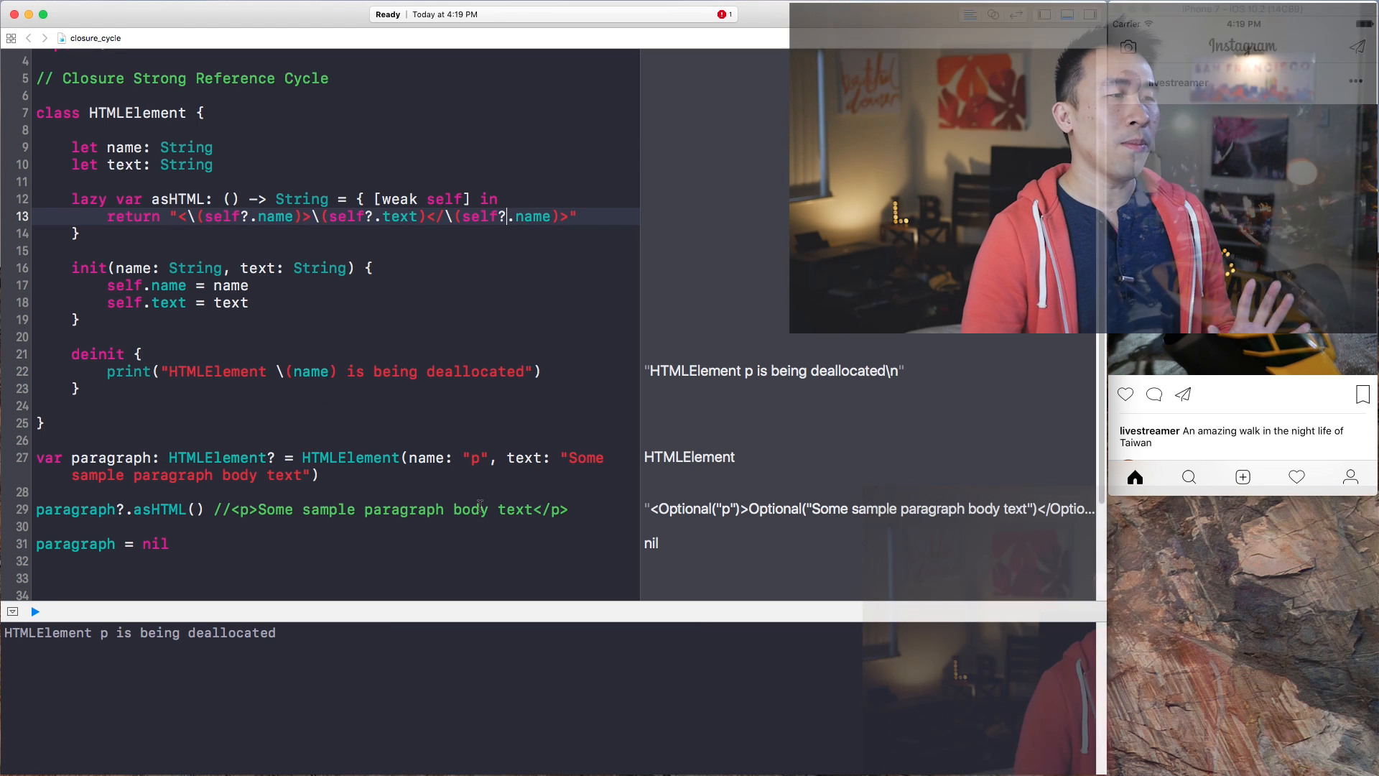
{"action": "left_click", "coordinate": [221, 523]}
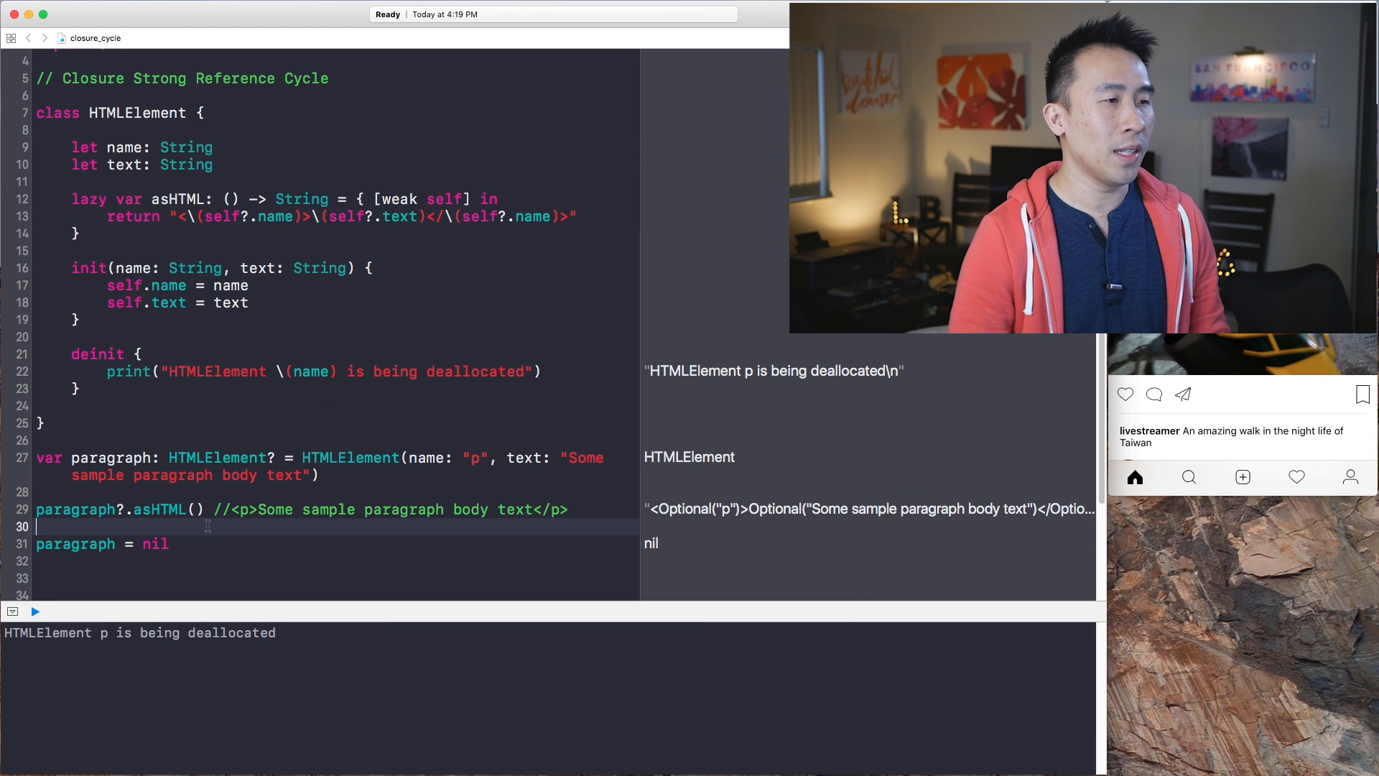
{"action": "left_click_drag", "start_coordinate": [706, 510], "coordinate": [881, 510]}
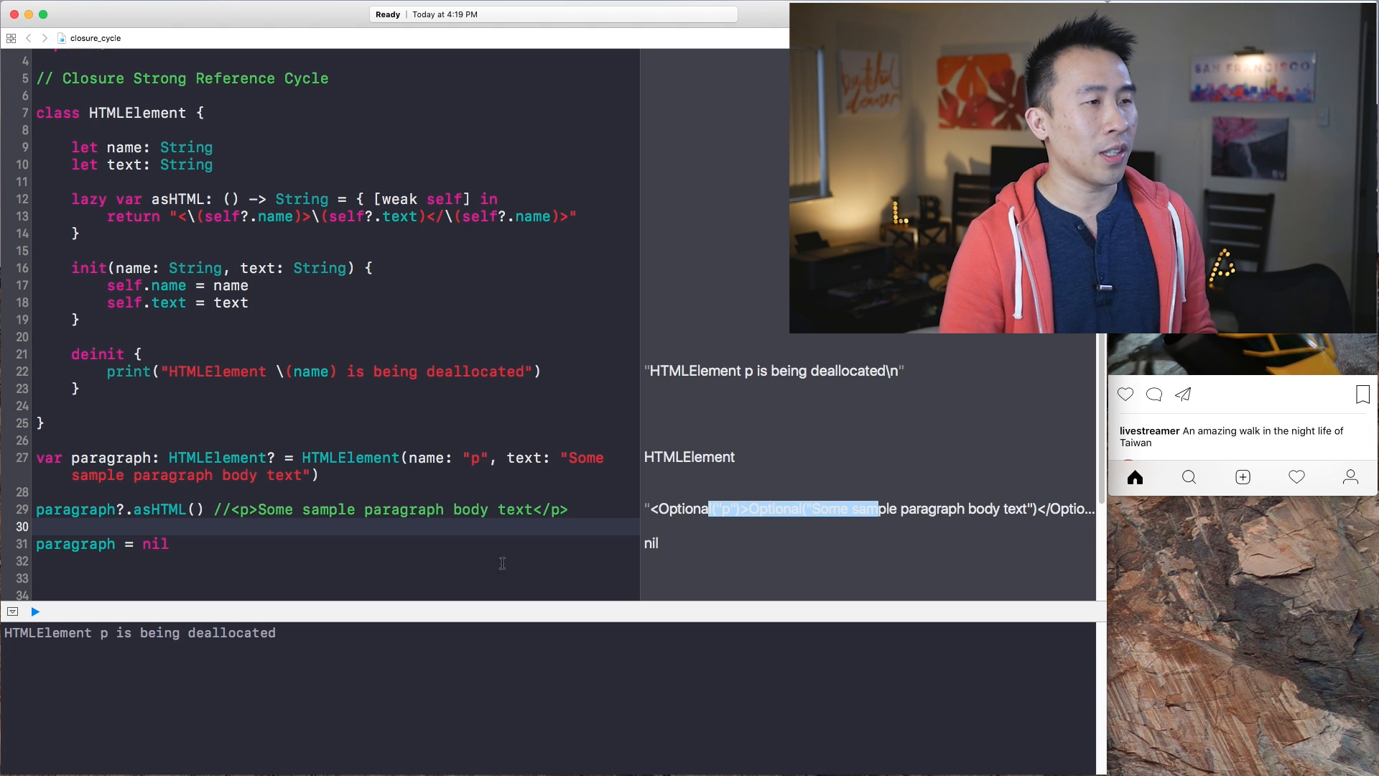
{"action": "left_click", "coordinate": [247, 559]}
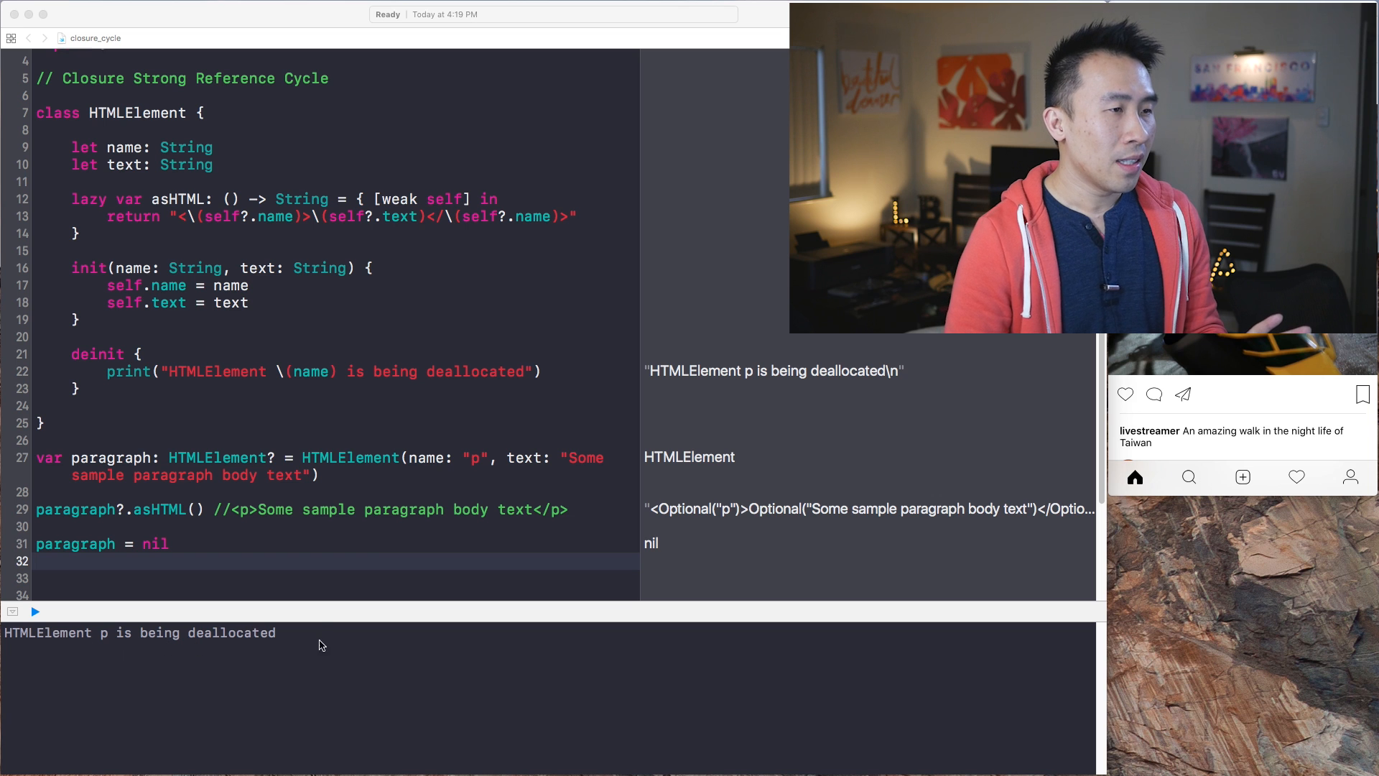
{"action": "left_click_drag", "start_coordinate": [321, 644], "coordinate": [4, 634]}
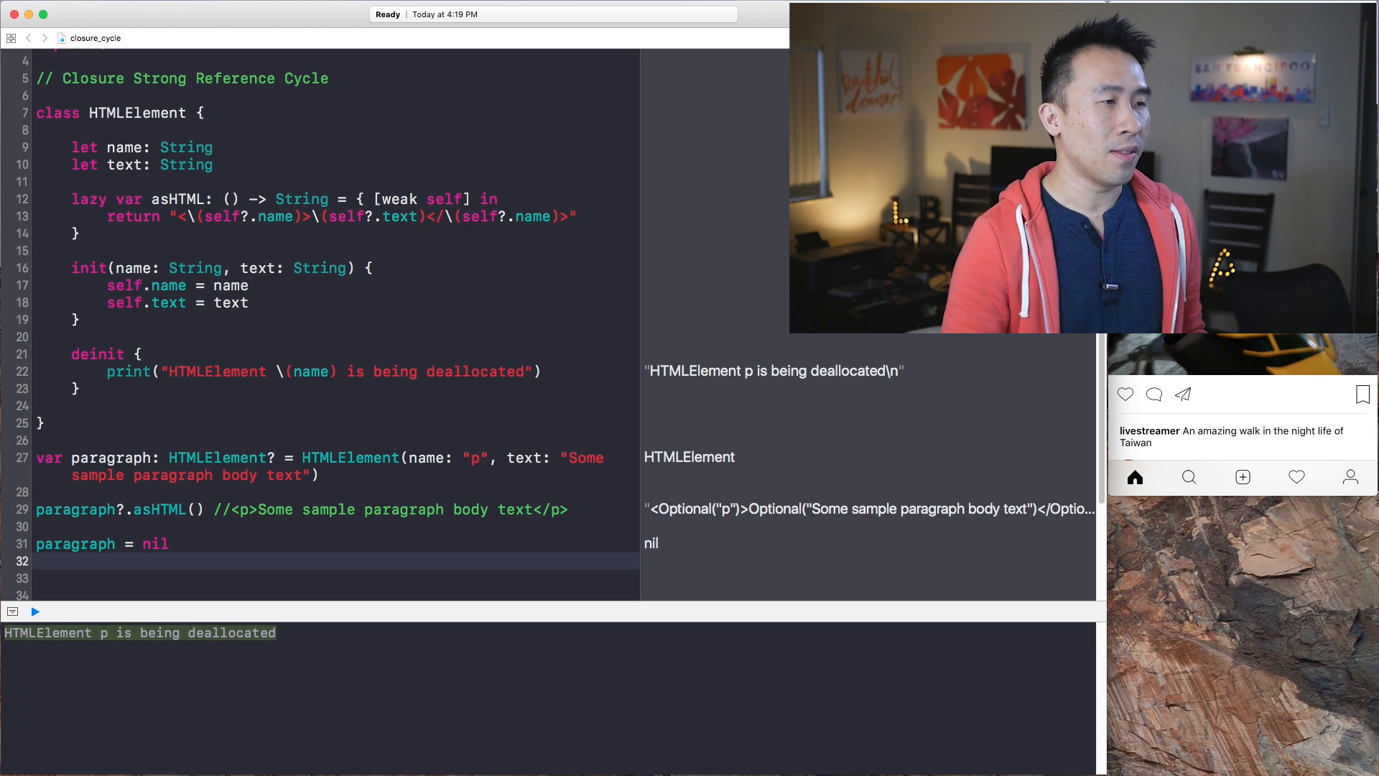
{"action": "left_click", "coordinate": [178, 543]}
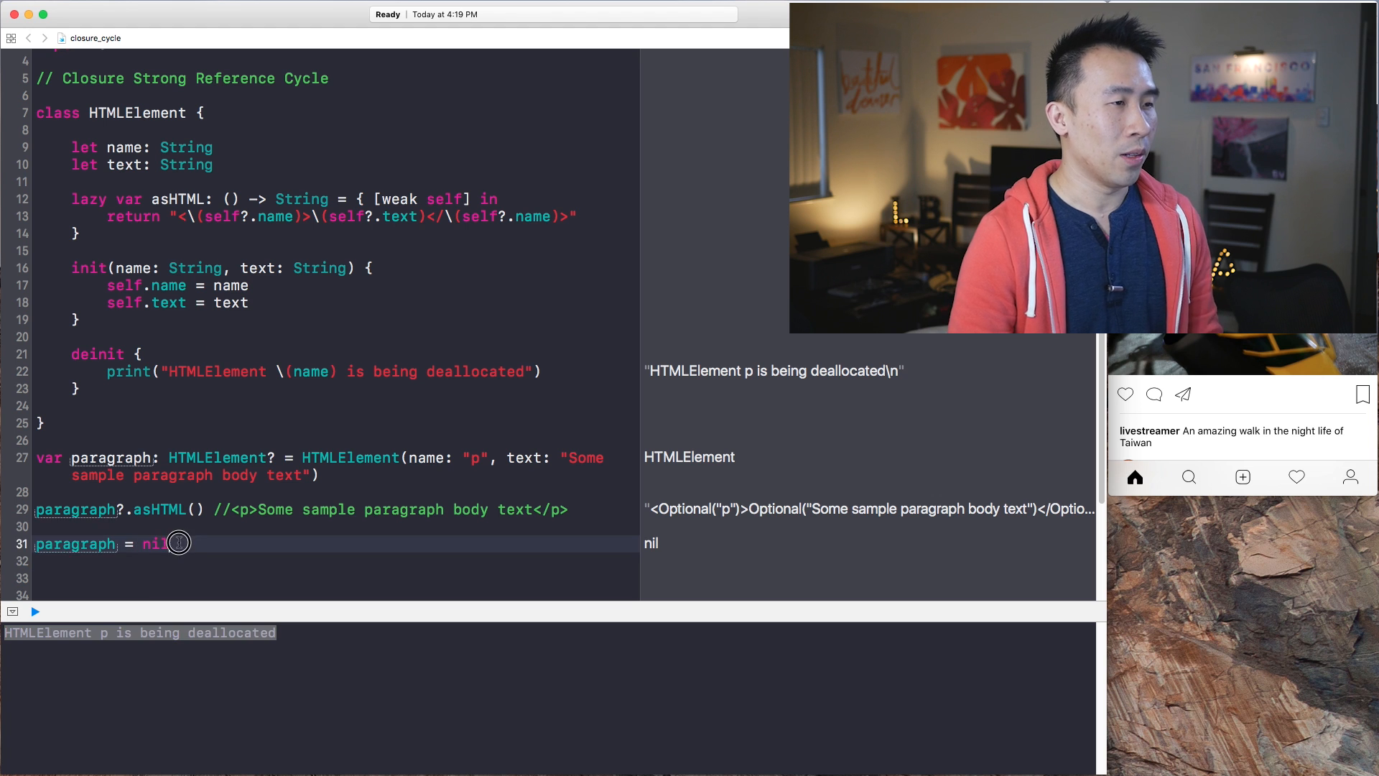
{"action": "left_click", "coordinate": [367, 216]}
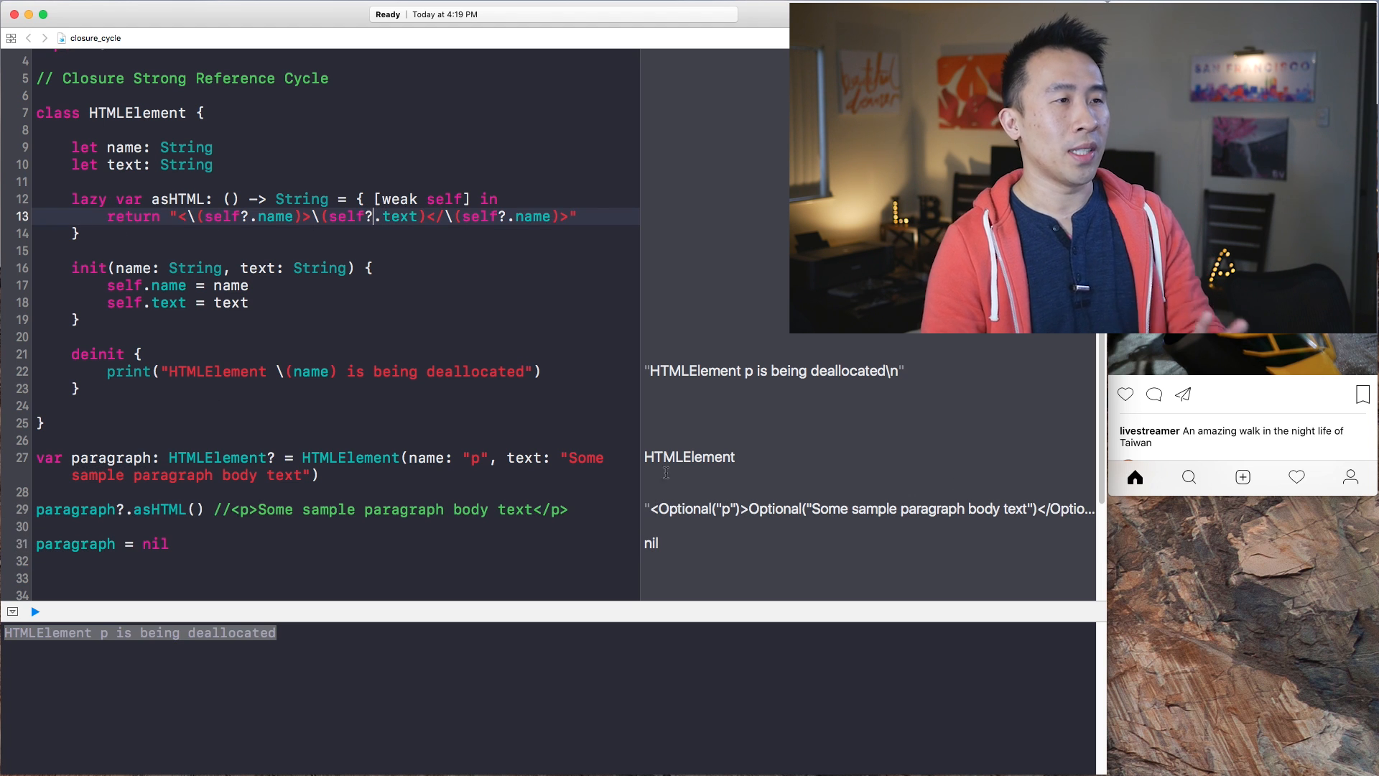
{"action": "left_click", "coordinate": [498, 199]}
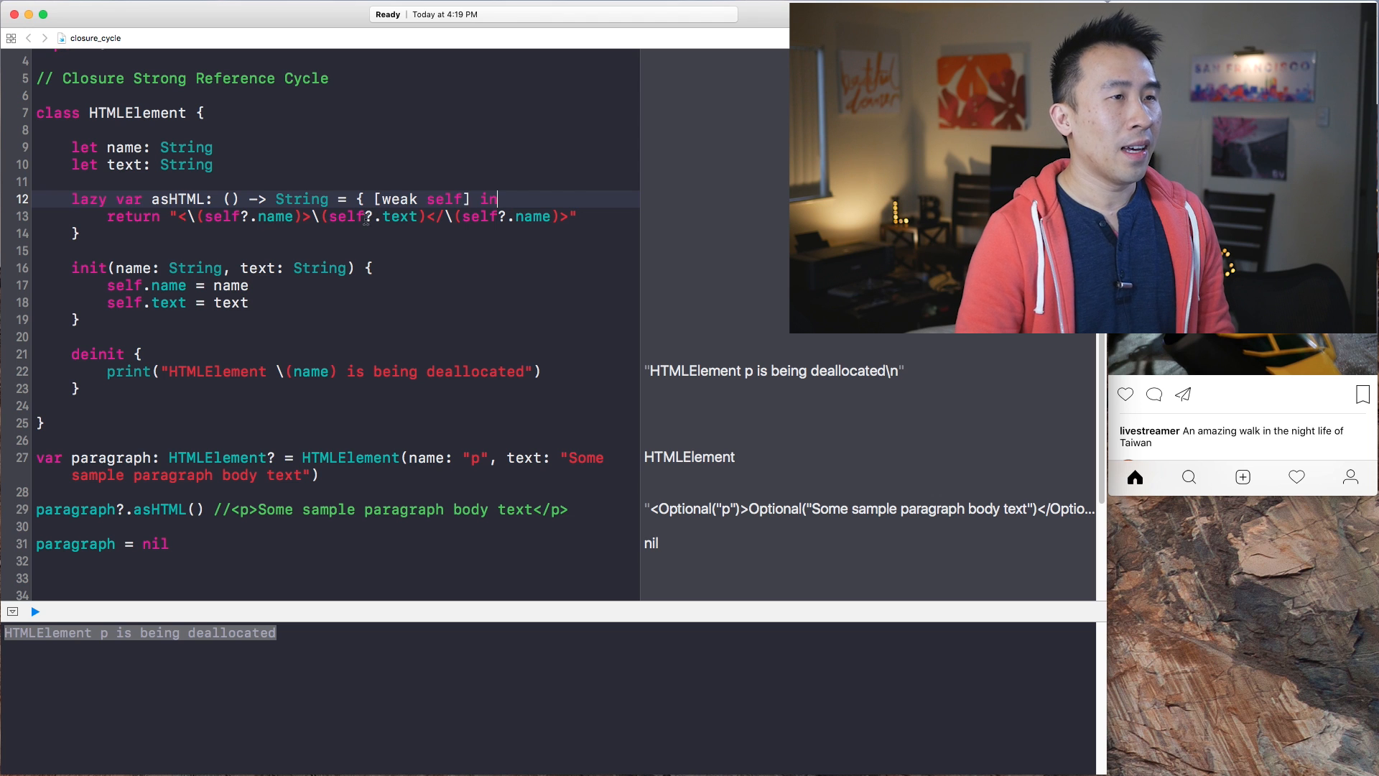
Add guard let this = self else { return "" } and replace self? with this. in the return line
{"action": "key", "text": "Return"}
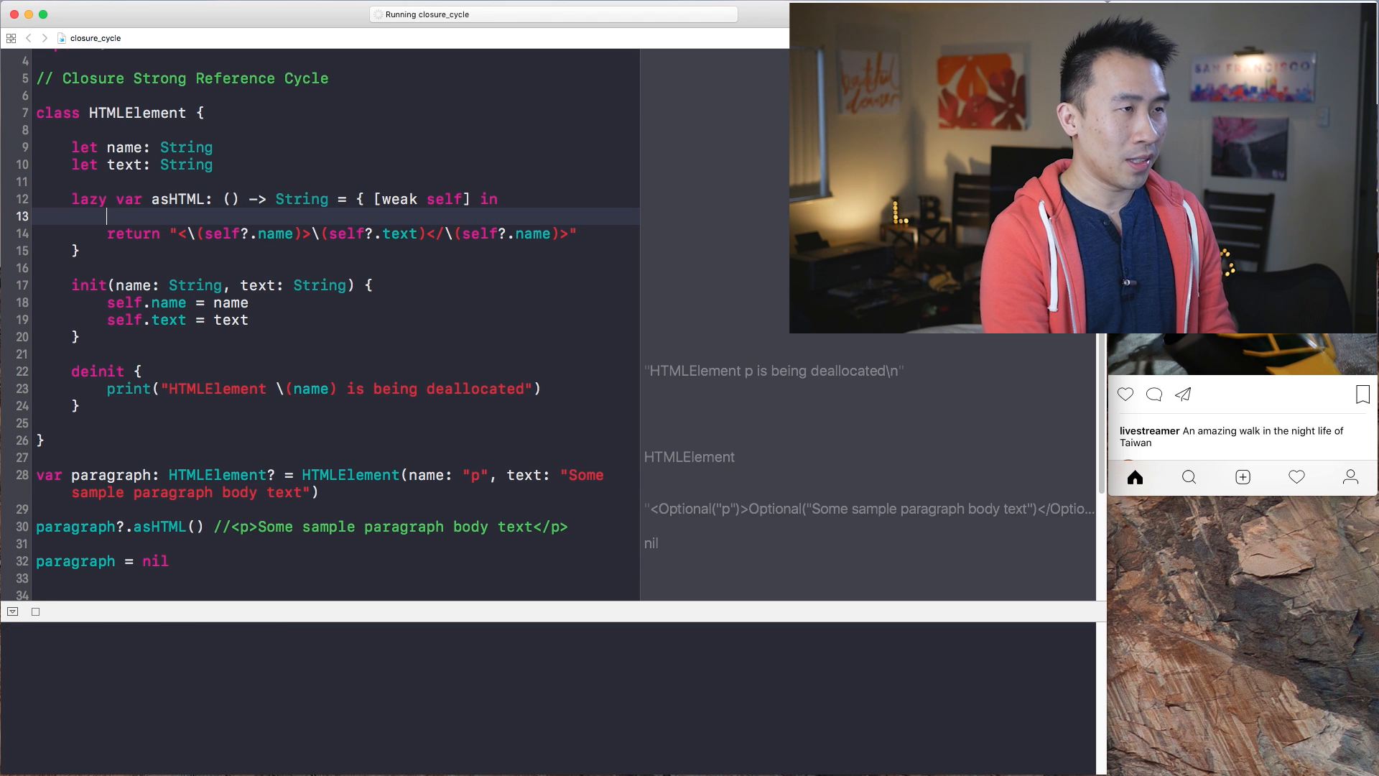
{"action": "type", "text": "if let this = self {"}
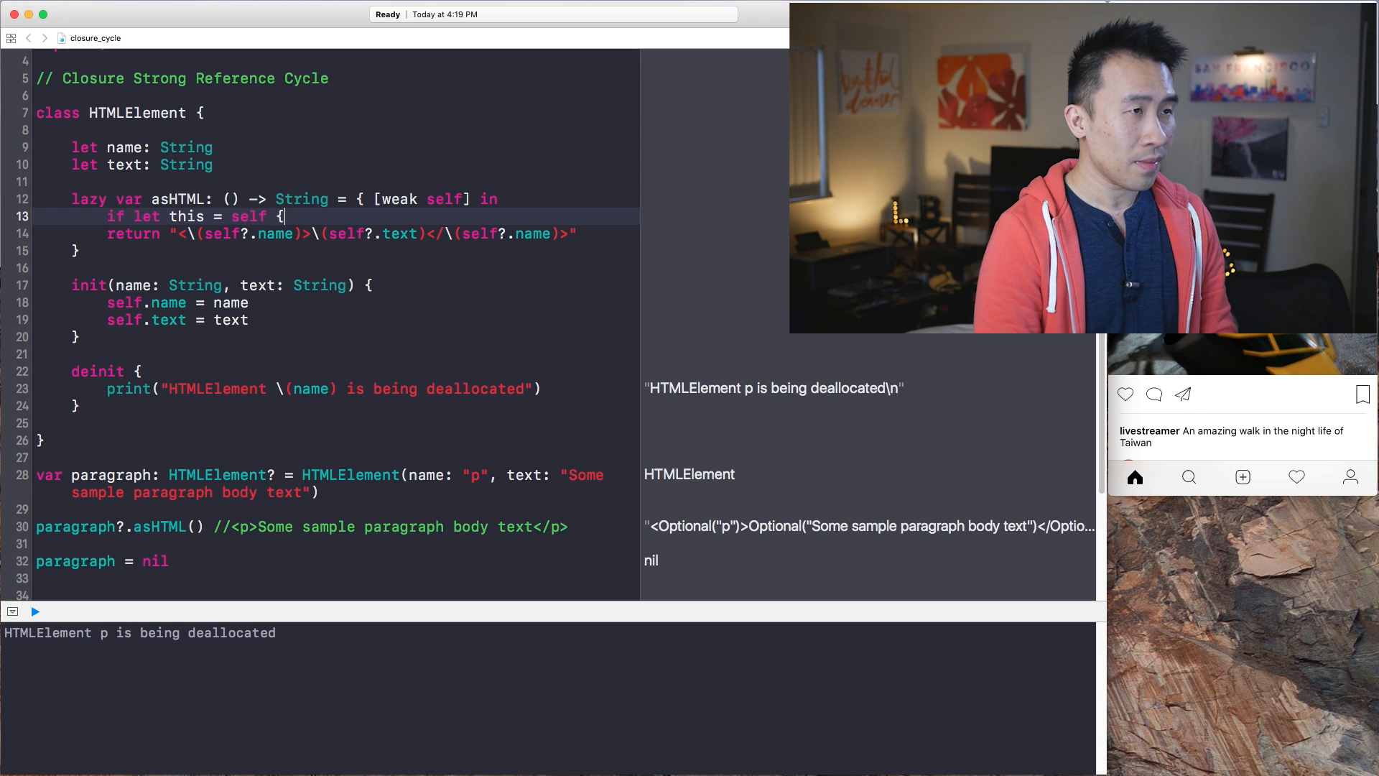
{"action": "type", "text": "guard"}
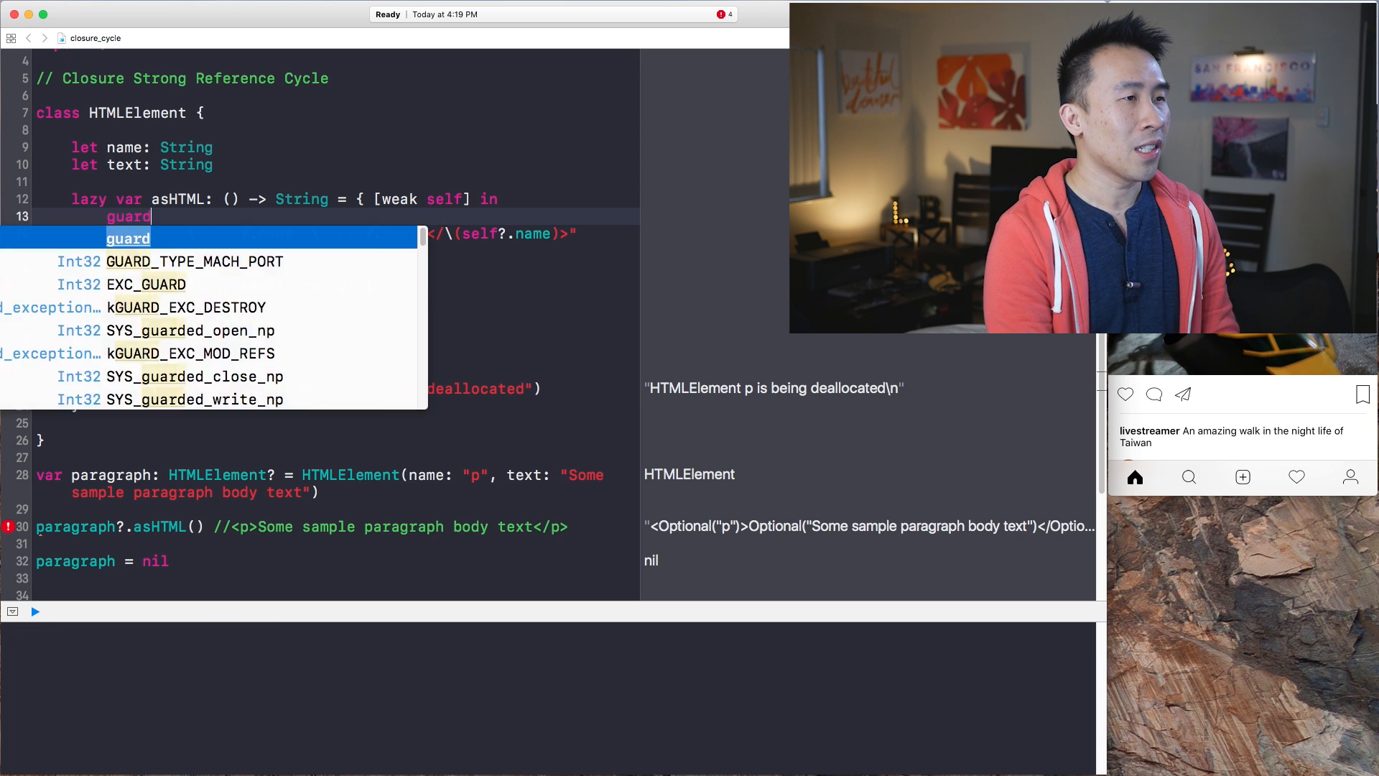
{"action": "type", "text": " let this = self else"}
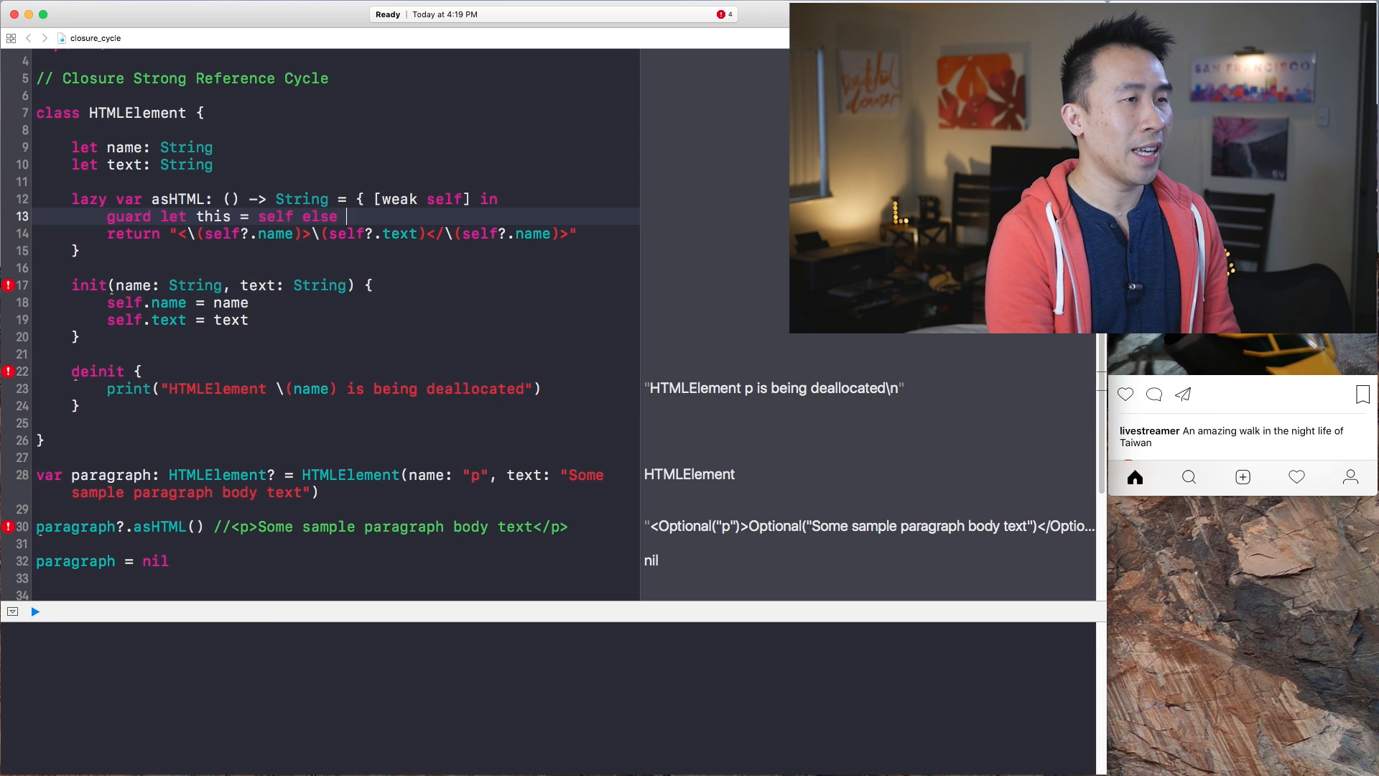
{"action": "type", "text": " { return"}
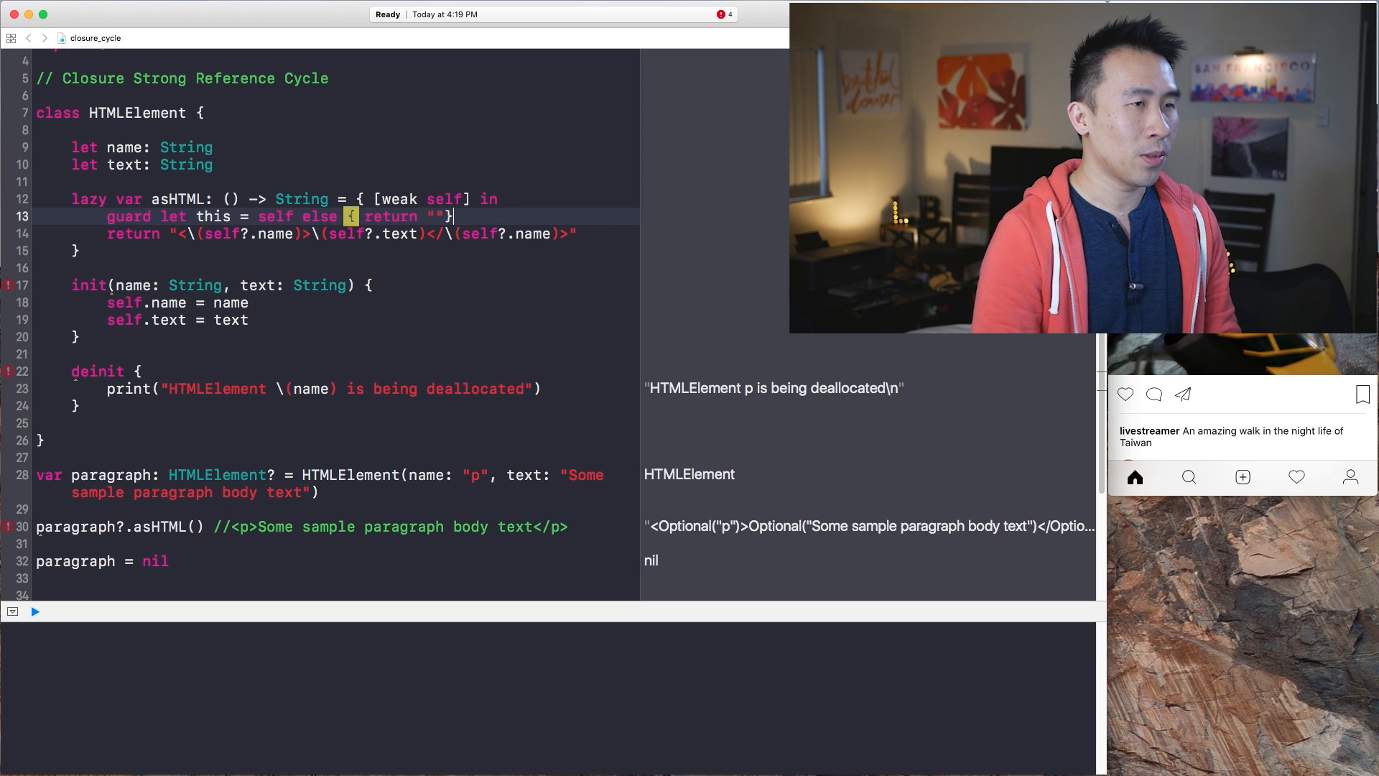
{"action": "key", "text": "Down"}
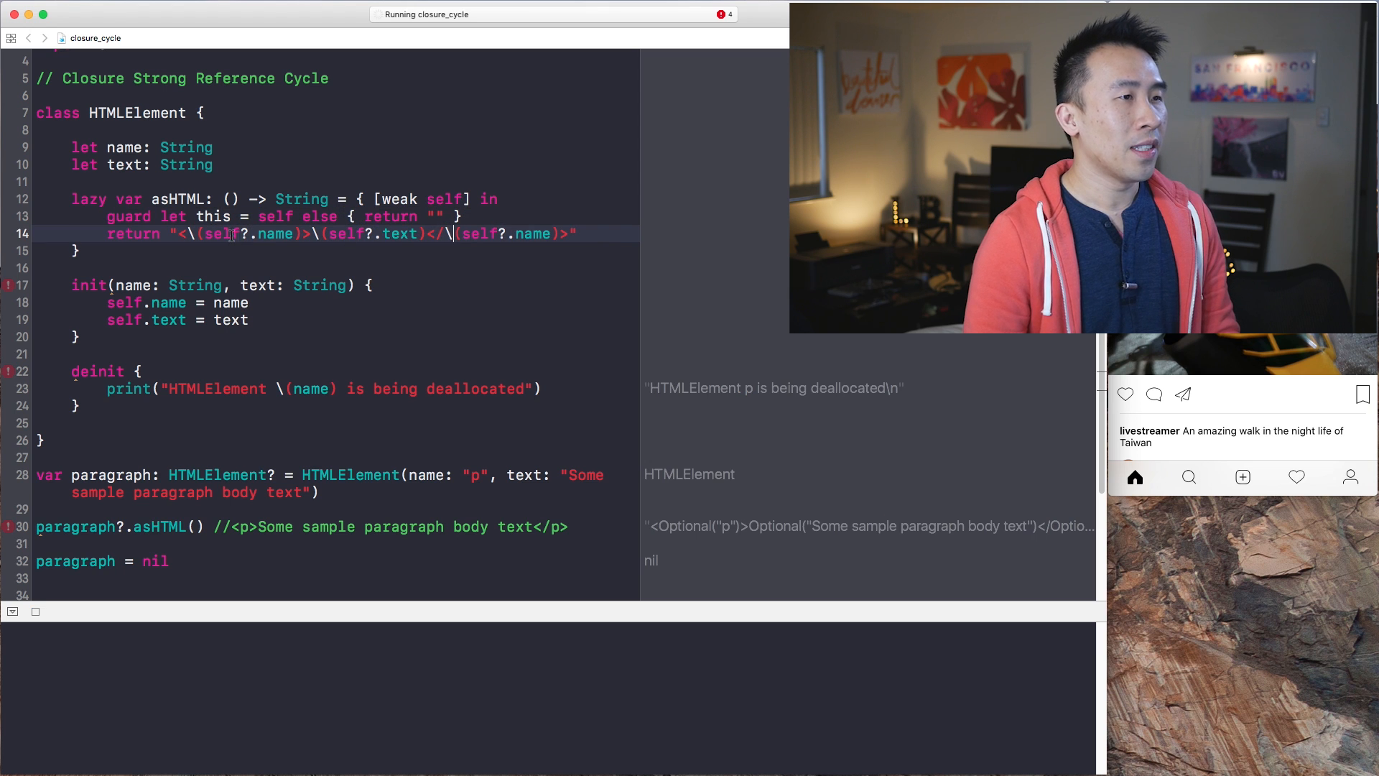
{"action": "key", "text": "alt+shift+Left"}
{"action": "key", "text": "BackSpace"}
{"action": "type", "text": "this."}
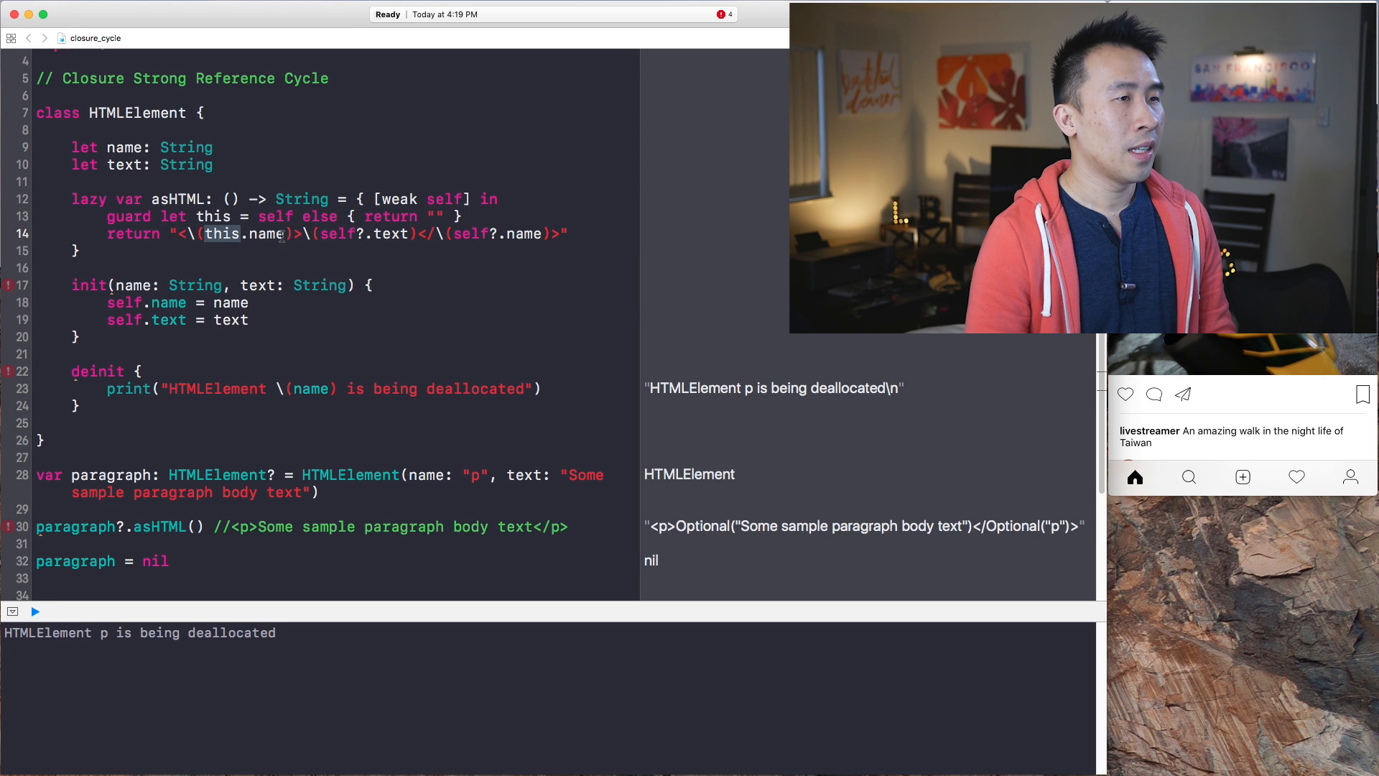
{"action": "double_click", "coordinate": [336, 234]}
{"action": "type", "text": "this"}
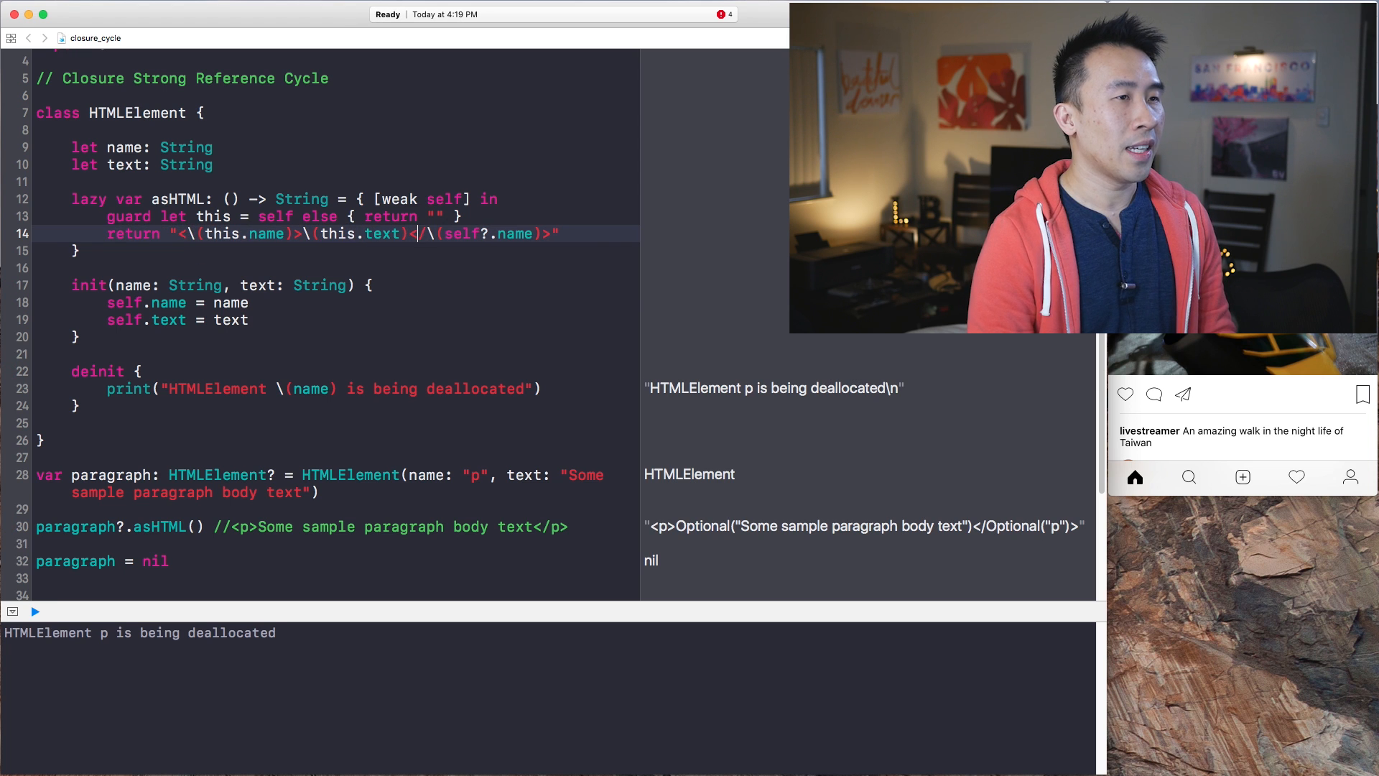
{"action": "type", "text": "this"}
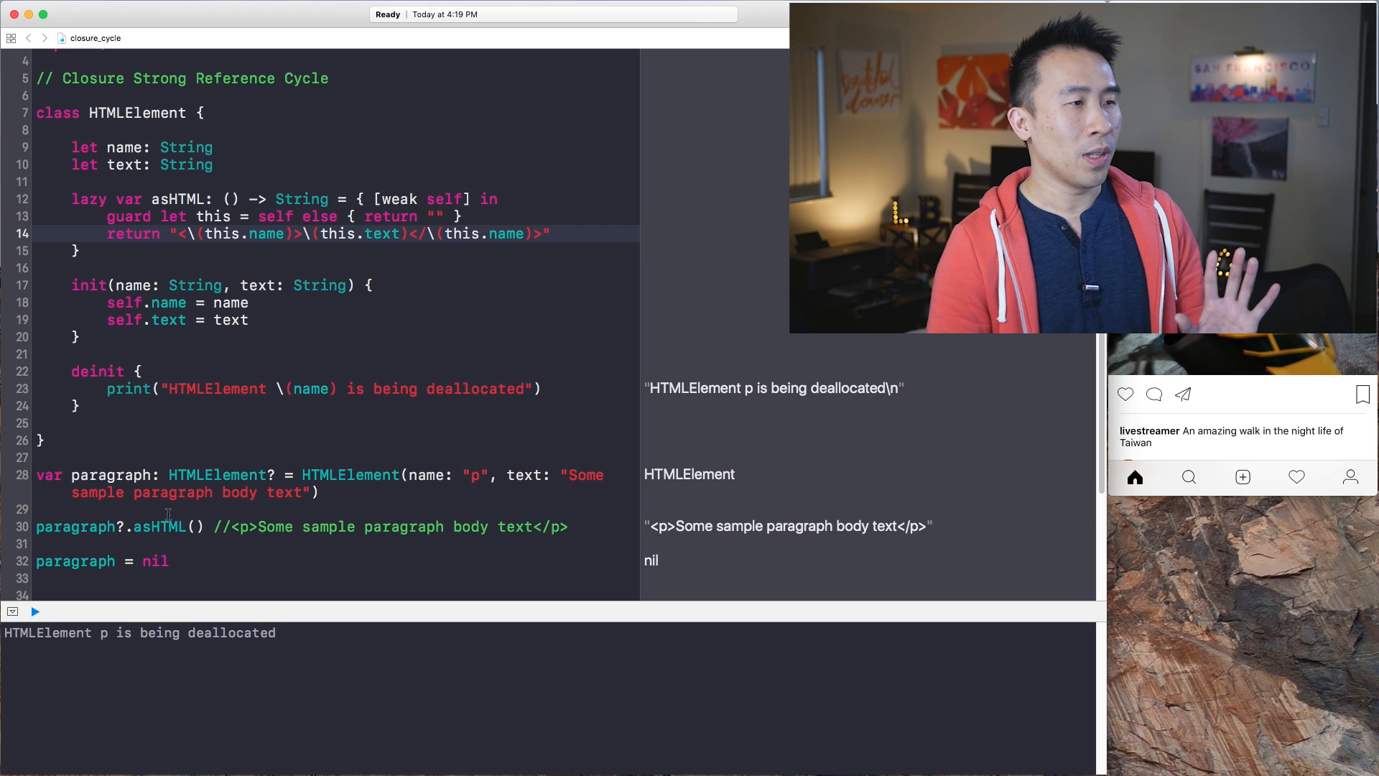
Re-check the asHTML call so the result reads plain paragraph HTML without Optional
{"action": "left_click", "coordinate": [152, 526]}
{"action": "double_click", "coordinate": [151, 526]}
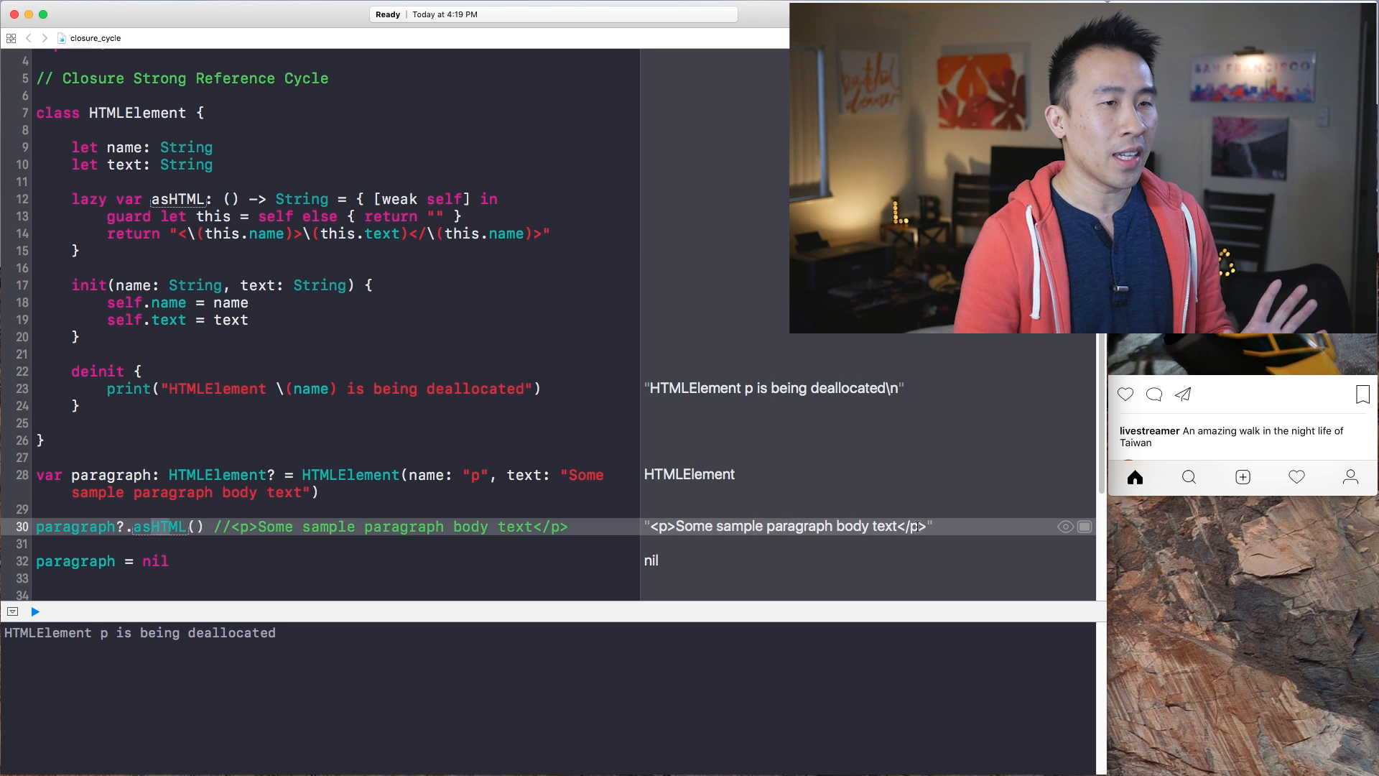
{"action": "left_click_drag", "start_coordinate": [894, 526], "coordinate": [754, 526]}
{"action": "left_click", "coordinate": [351, 474]}
{"action": "scroll", "coordinate": [351, 474], "scroll_direction": "down", "scroll_amount": 5}
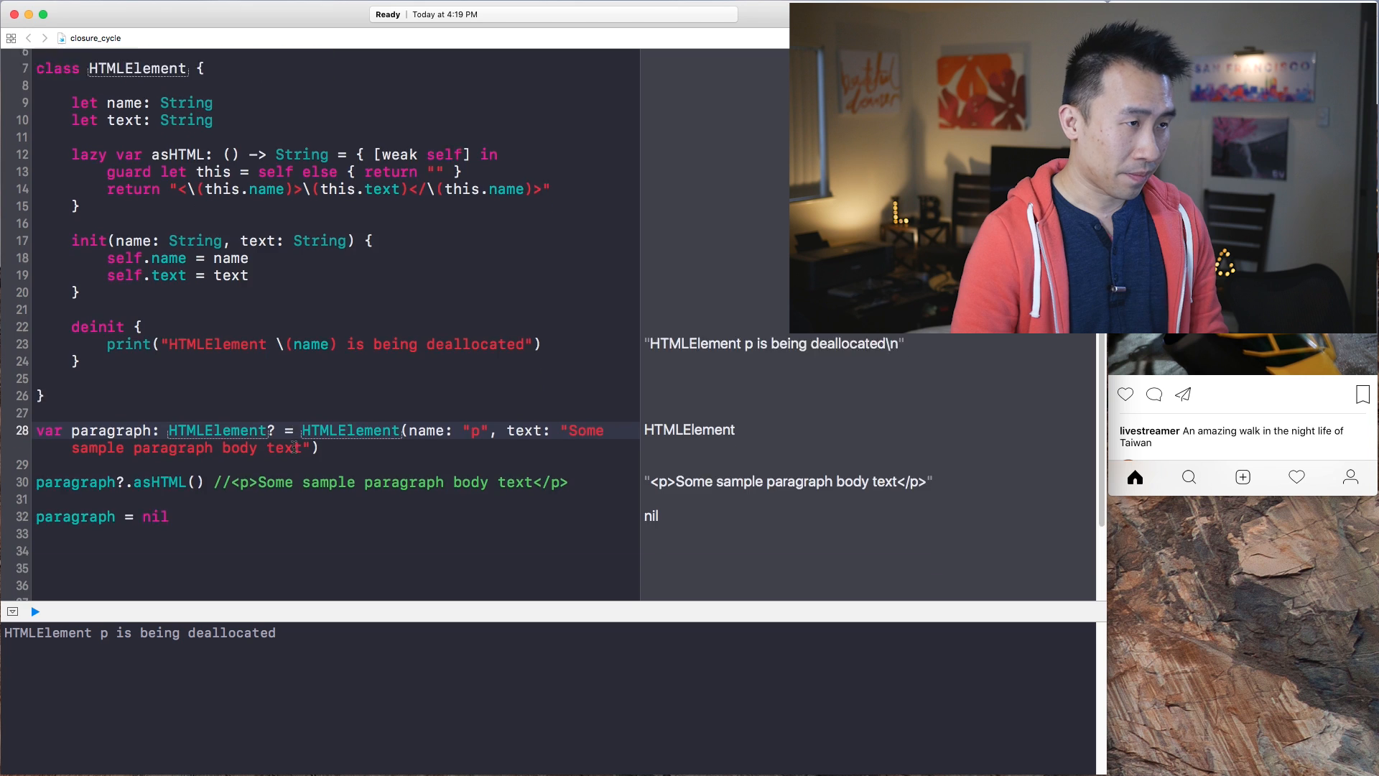
{"action": "left_click", "coordinate": [266, 449]}
{"action": "scroll", "coordinate": [200, 432], "scroll_direction": "up", "scroll_amount": 2}
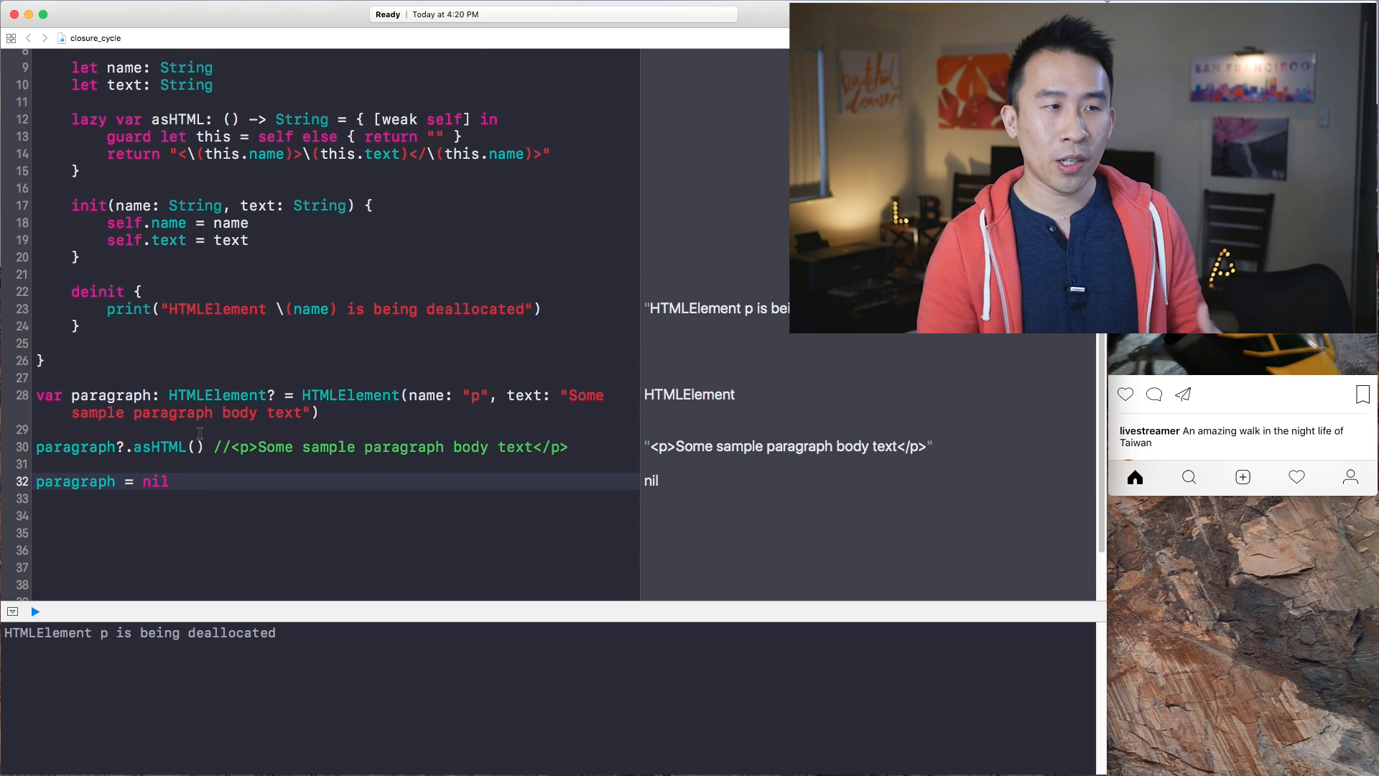
{"action": "scroll", "coordinate": [200, 432], "scroll_direction": "up", "scroll_amount": 2}
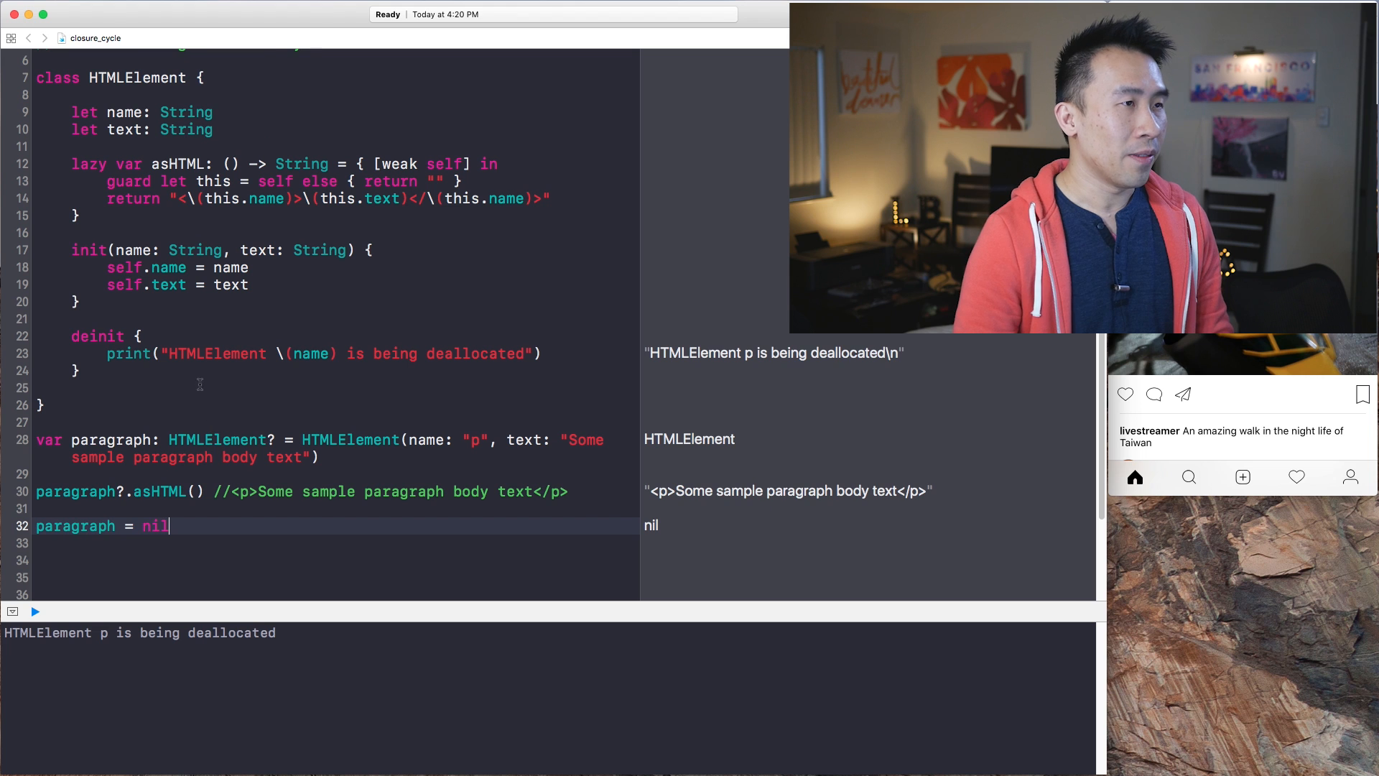
{"action": "scroll", "coordinate": [200, 382], "scroll_direction": "up", "scroll_amount": 2}
{"action": "left_click_drag", "start_coordinate": [81, 229], "coordinate": [239, 189]}
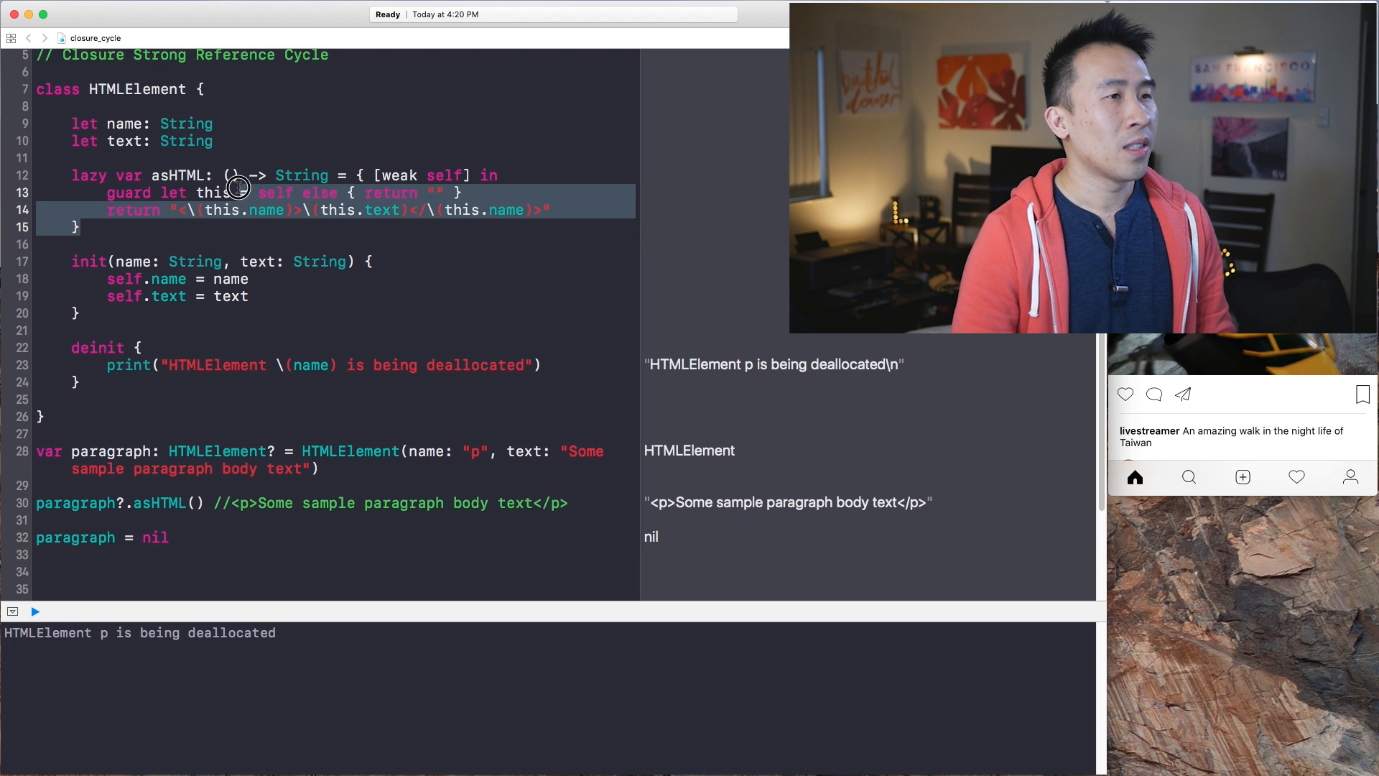
{"action": "double_click", "coordinate": [391, 176]}
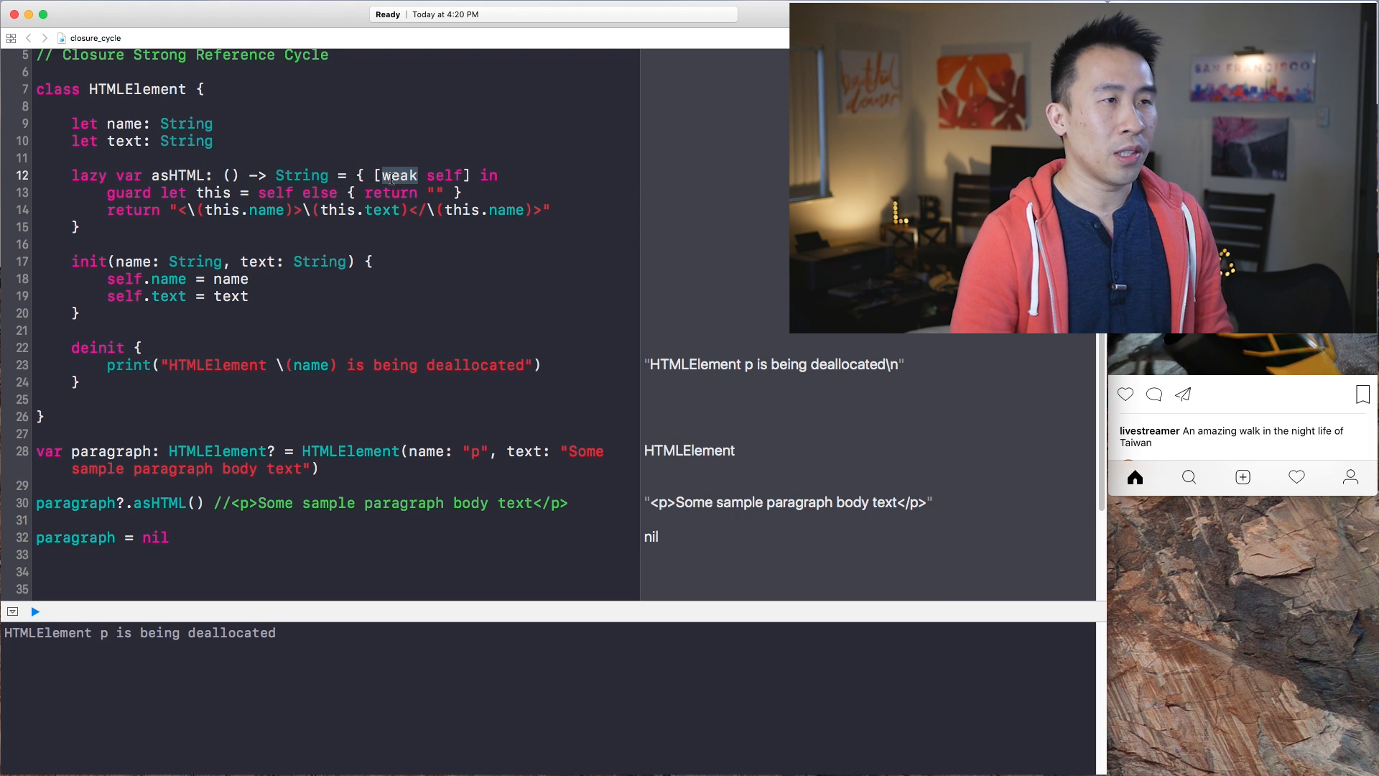